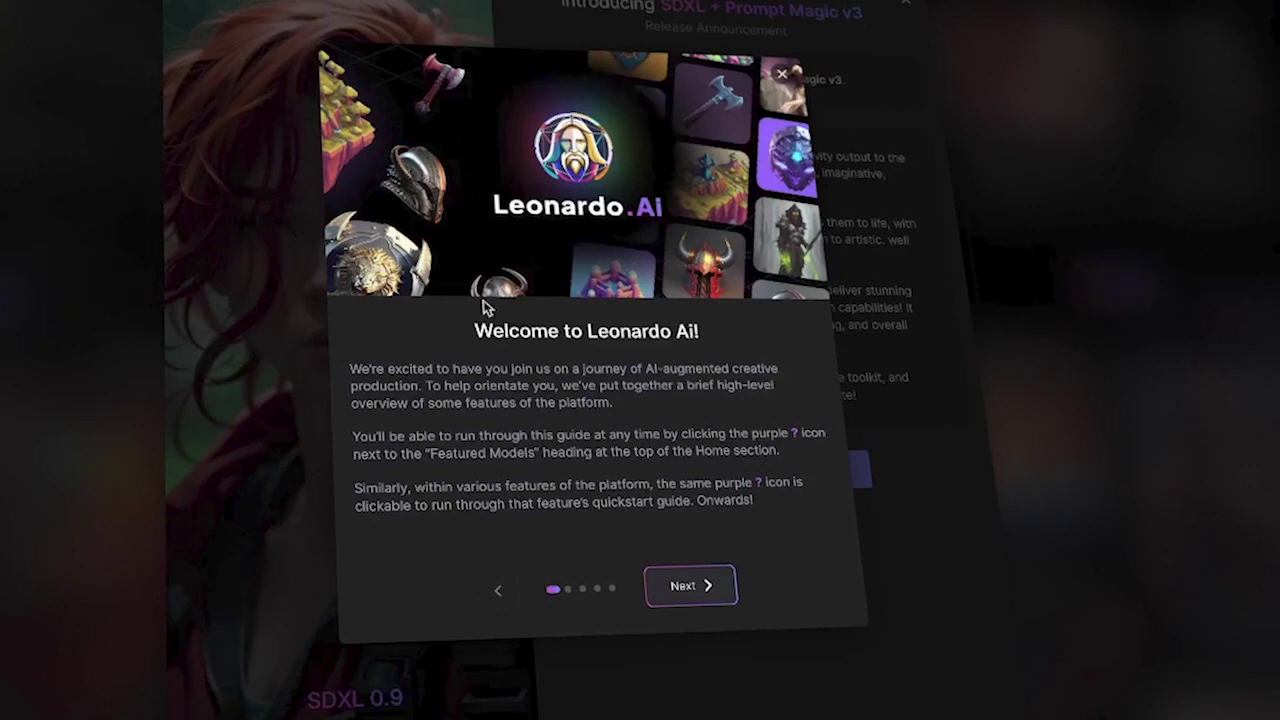
Step: Page through the Leonardo Ai welcome guide to its end and dismiss the SDXL 0.9 and Prompt Magic v3 release announcement
left_click_drag(350, 369, 800, 508)
left_click(797, 320)
left_click(700, 588)
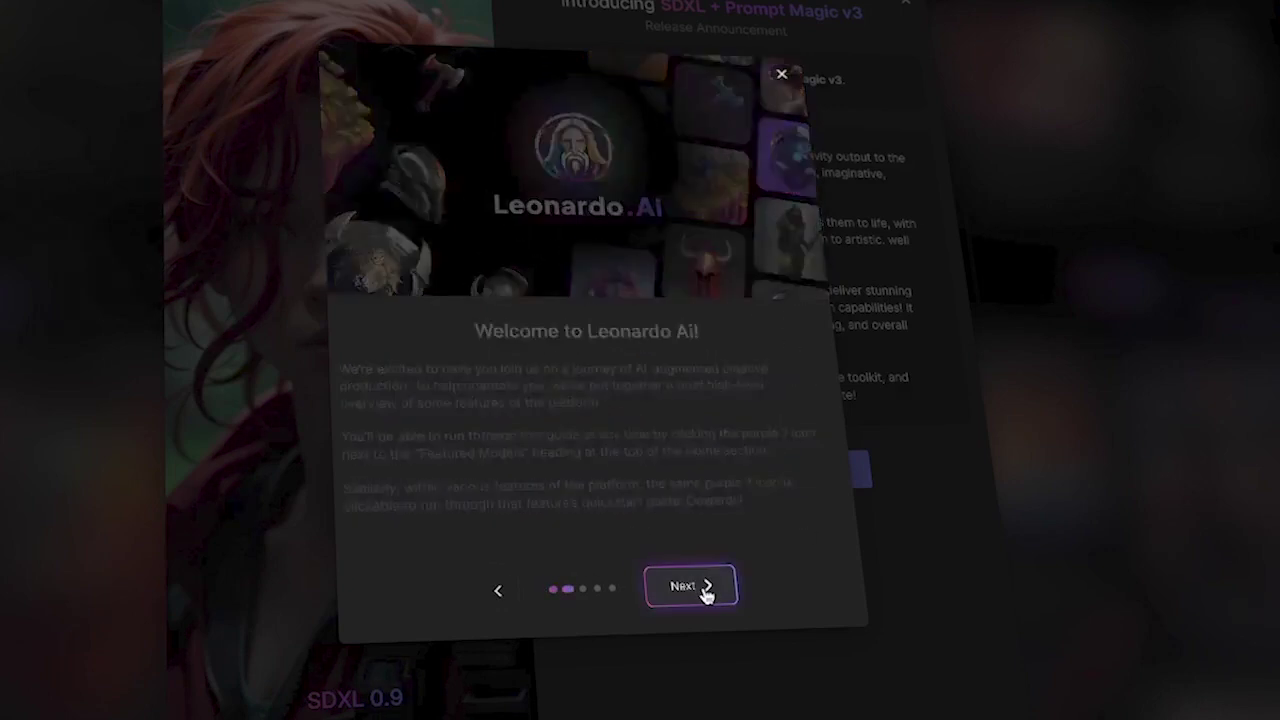
left_click(703, 588)
left_click(696, 596)
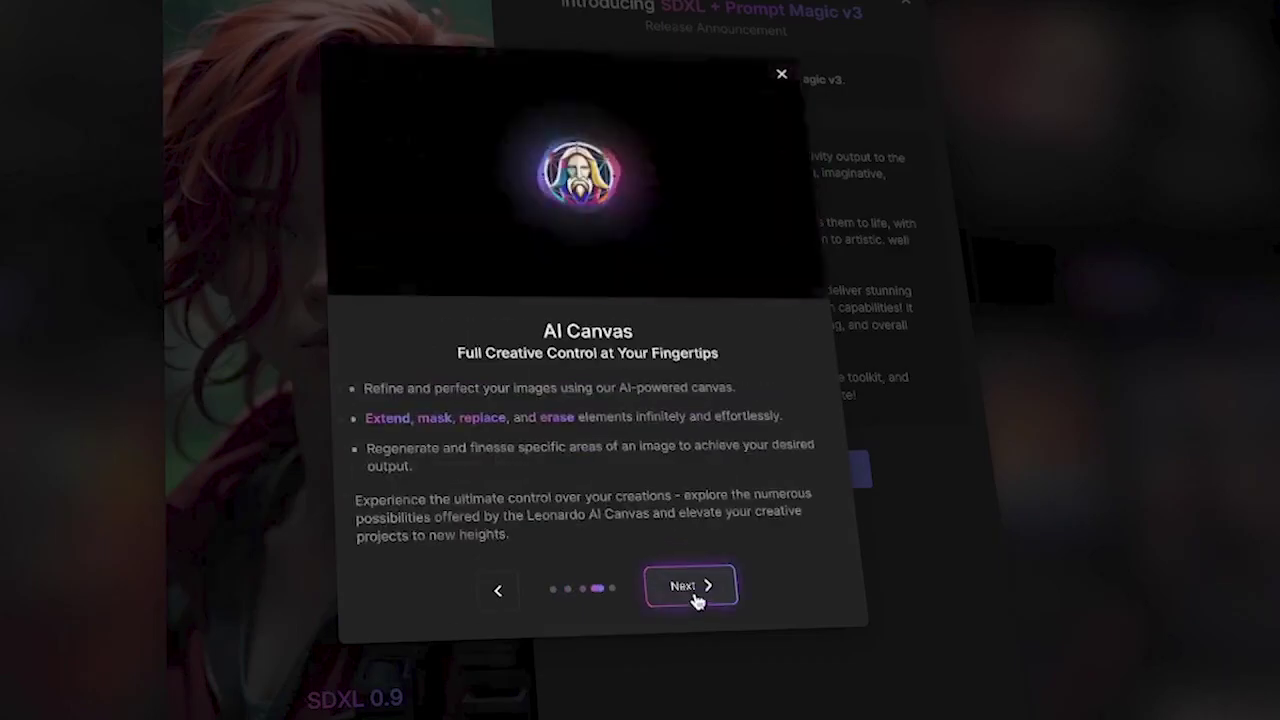
left_click(697, 594)
left_click(700, 588)
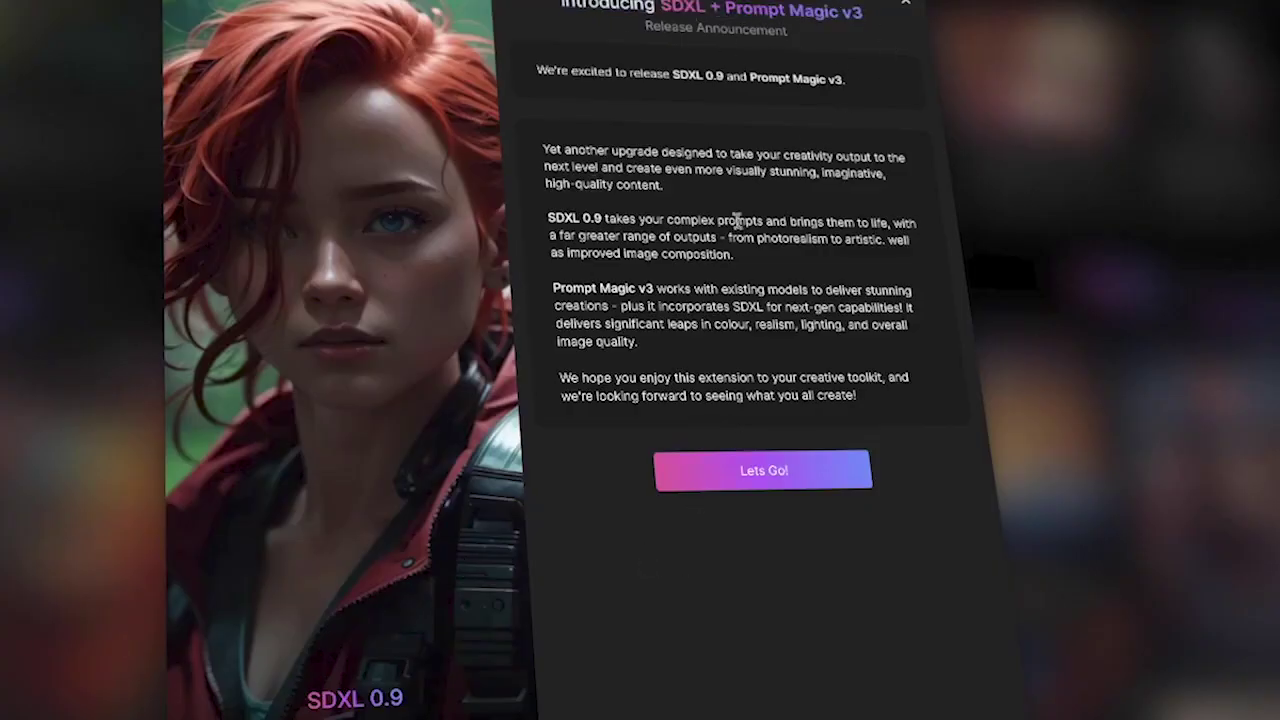
left_click(690, 486)
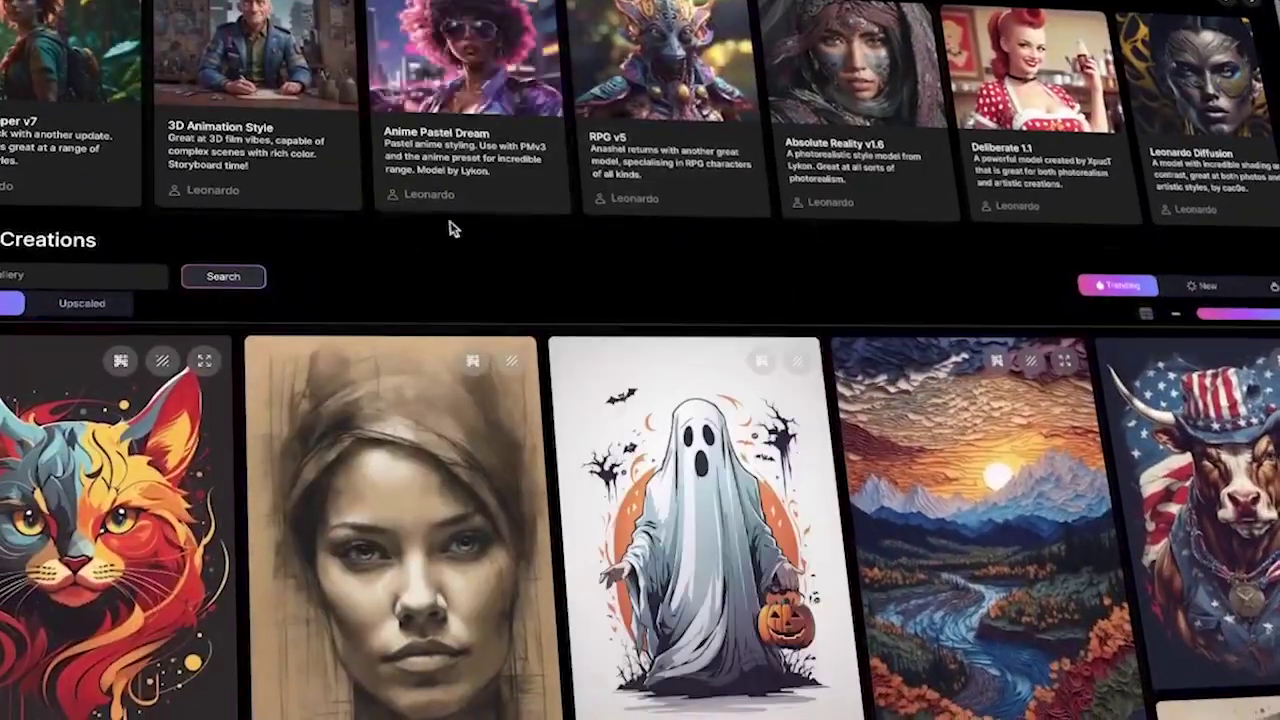
Step: Browse the community creations and open the image of the futuristic space pirate in an enchanted jungle
scroll(826, 284, "down", 5)
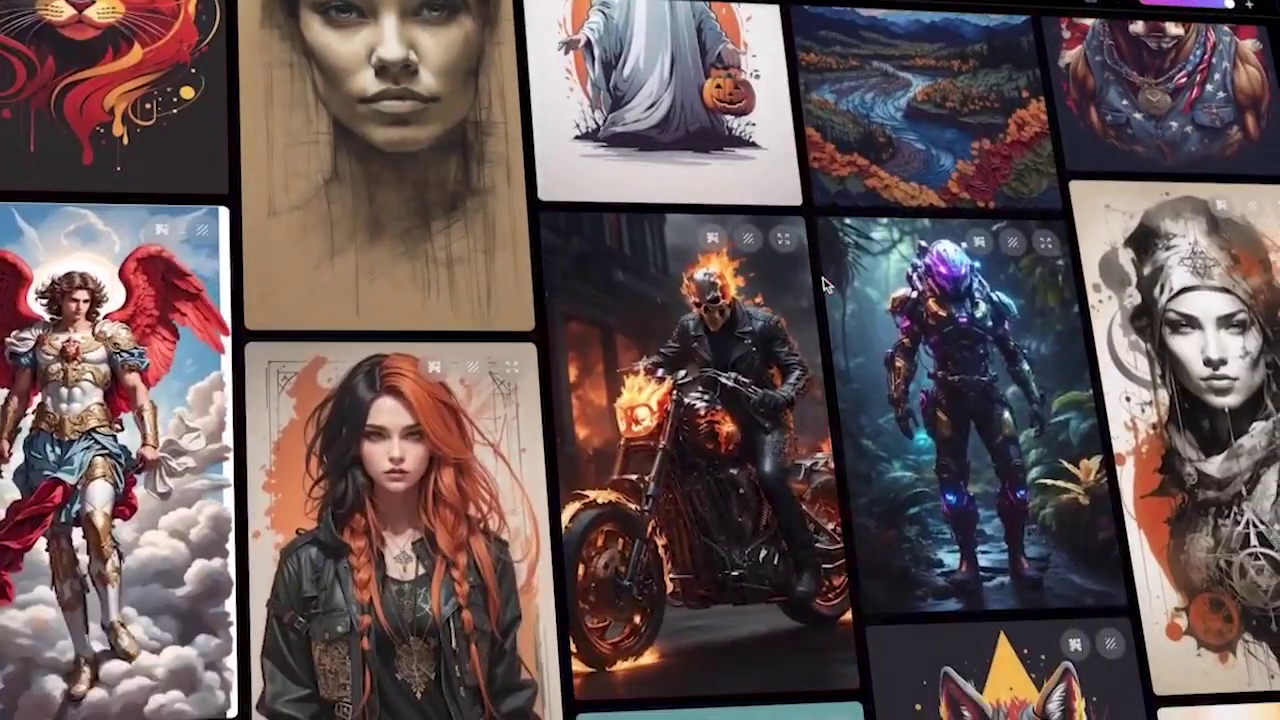
scroll(826, 284, "down", 15)
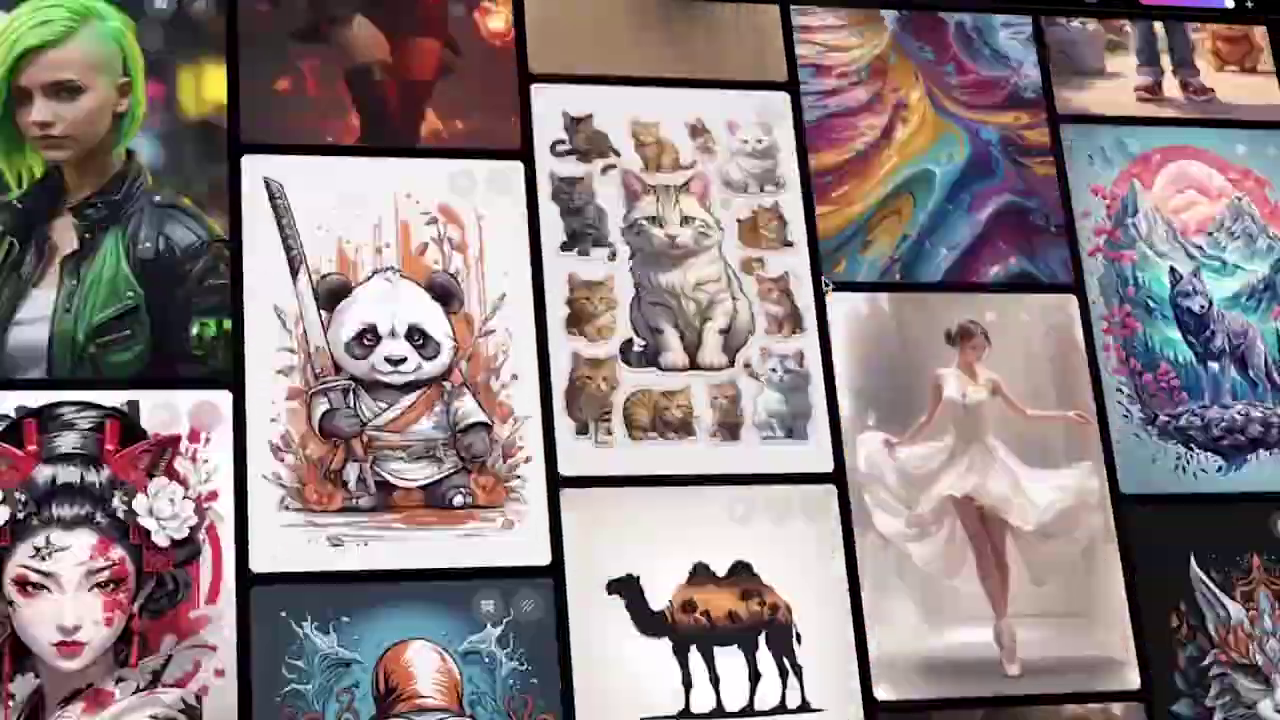
scroll(826, 284, "down", 10)
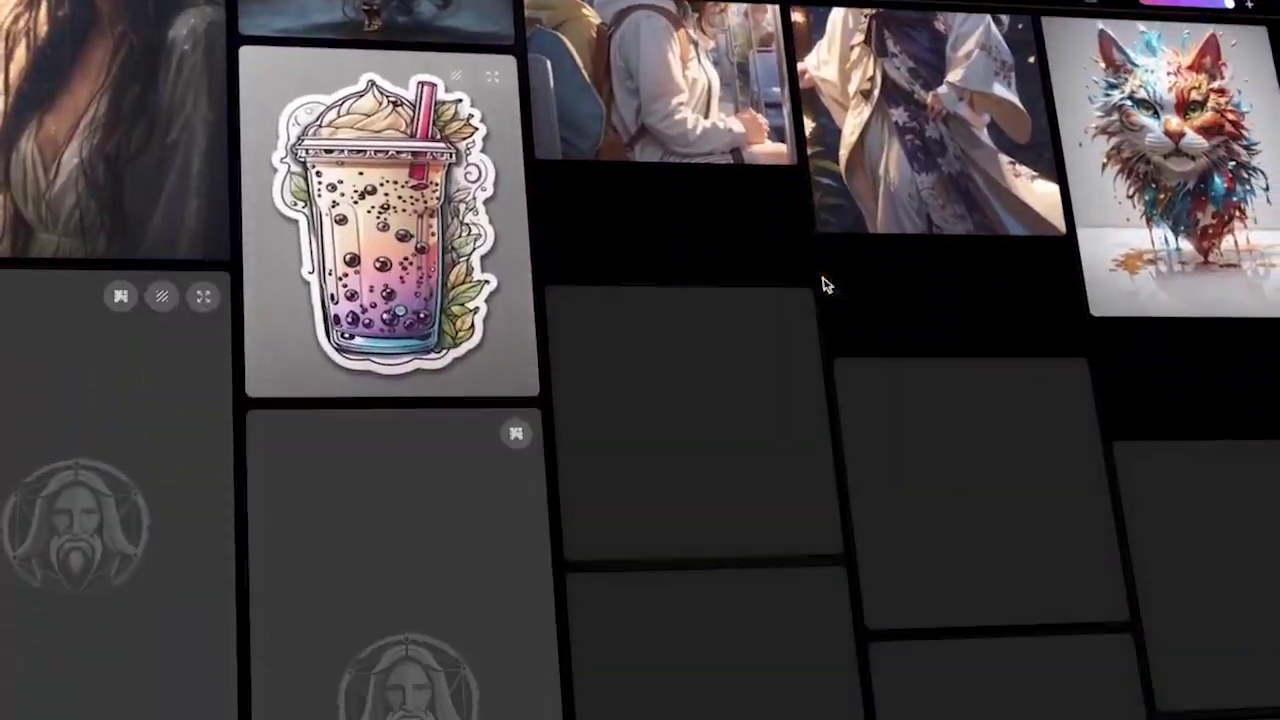
scroll(826, 284, "down", 10)
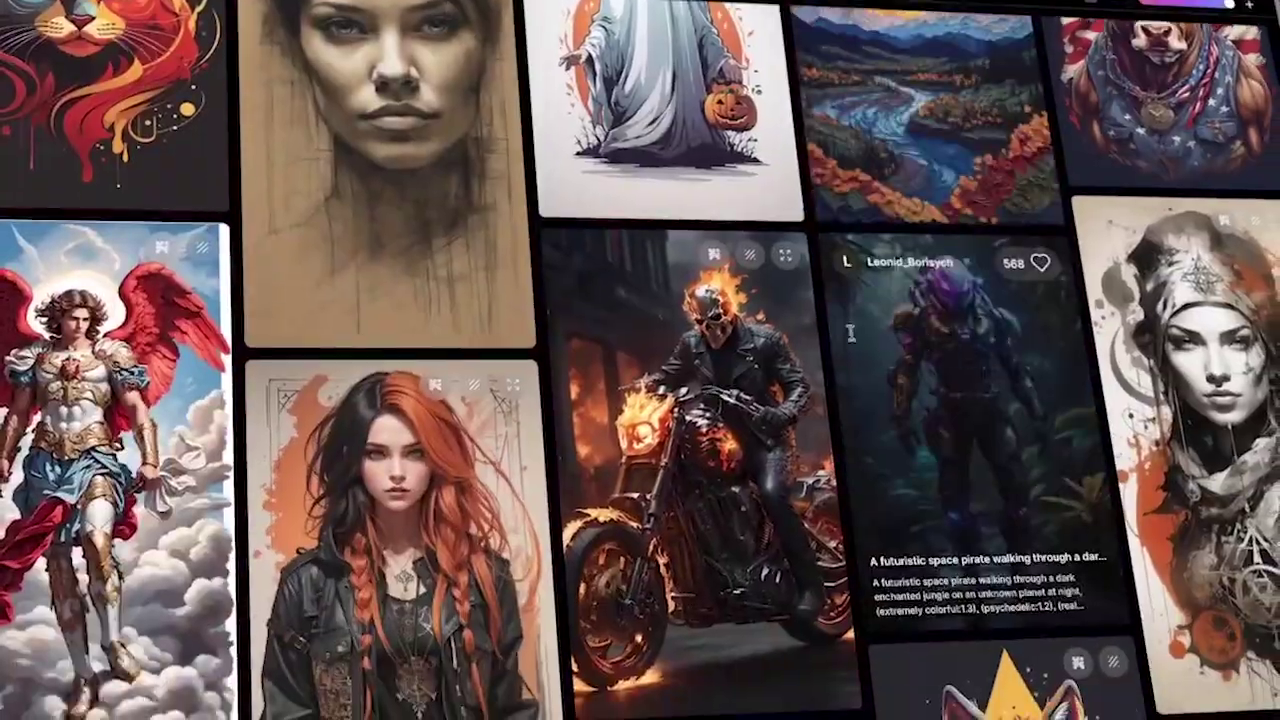
left_click(826, 284)
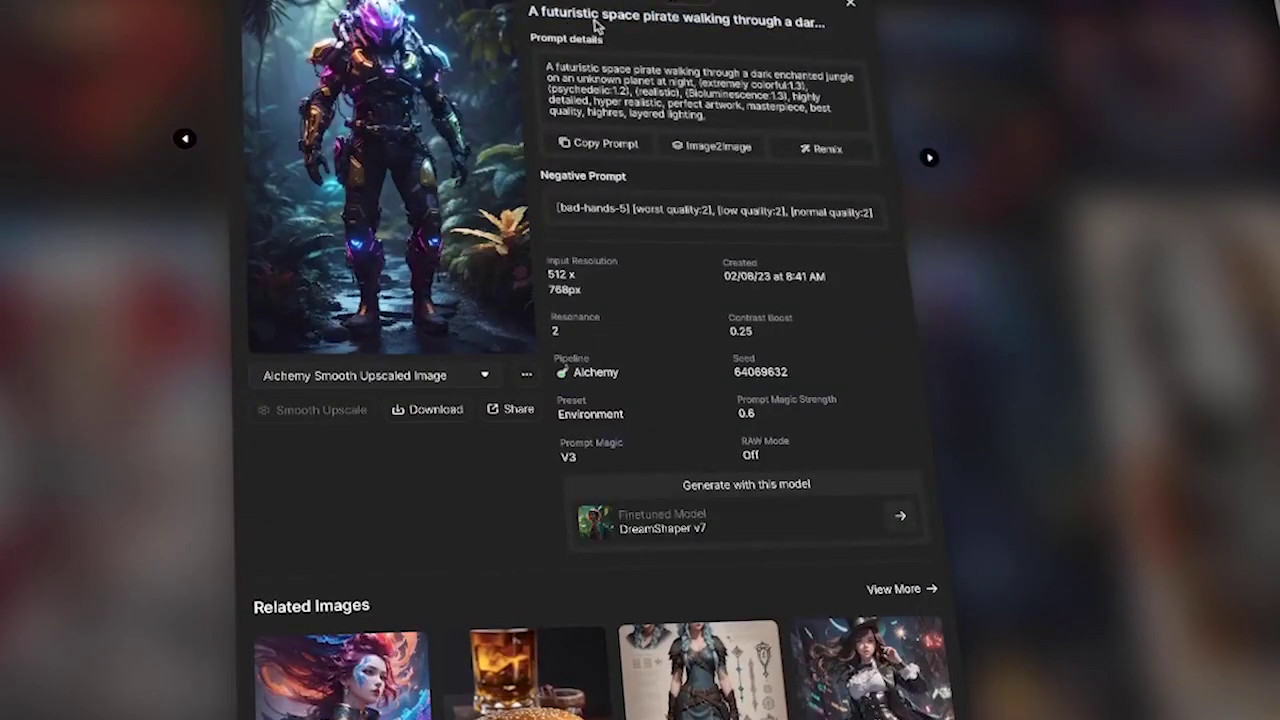
Step: Highlight the space pirate image's full prompt text in its details to read it
mouse_move(352, 412)
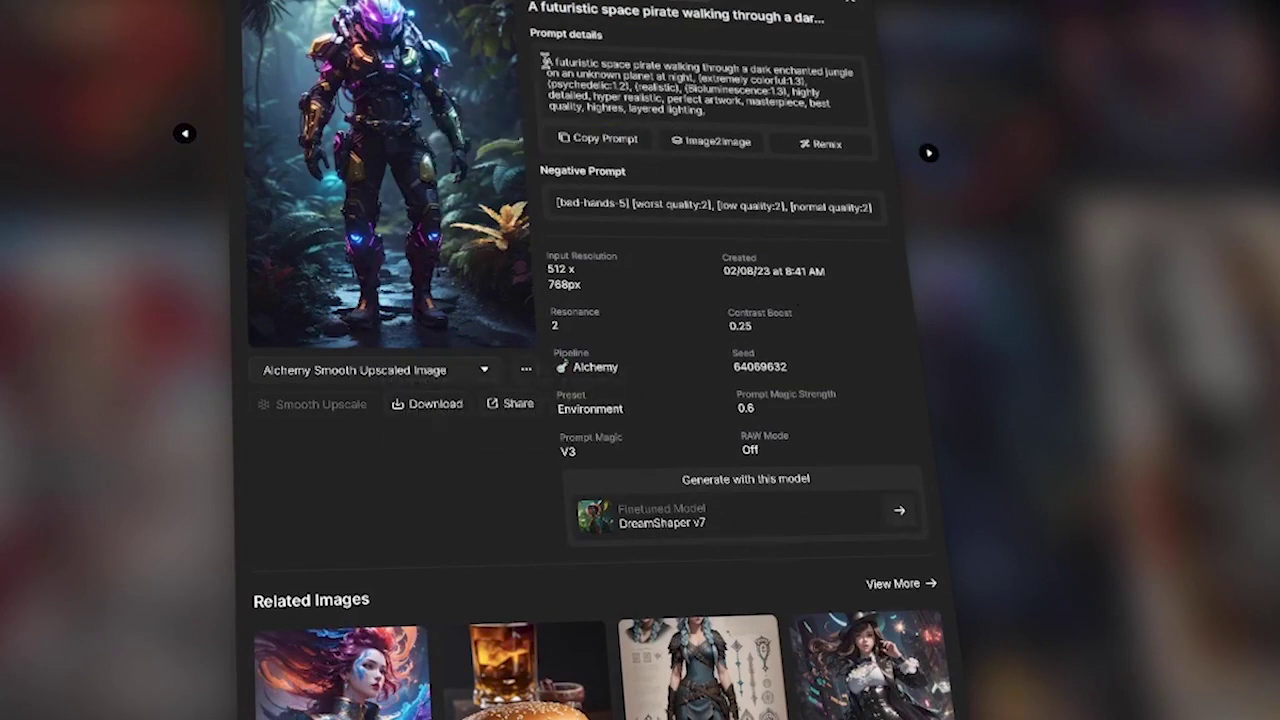
left_click_drag(547, 60, 735, 113)
left_click(735, 113)
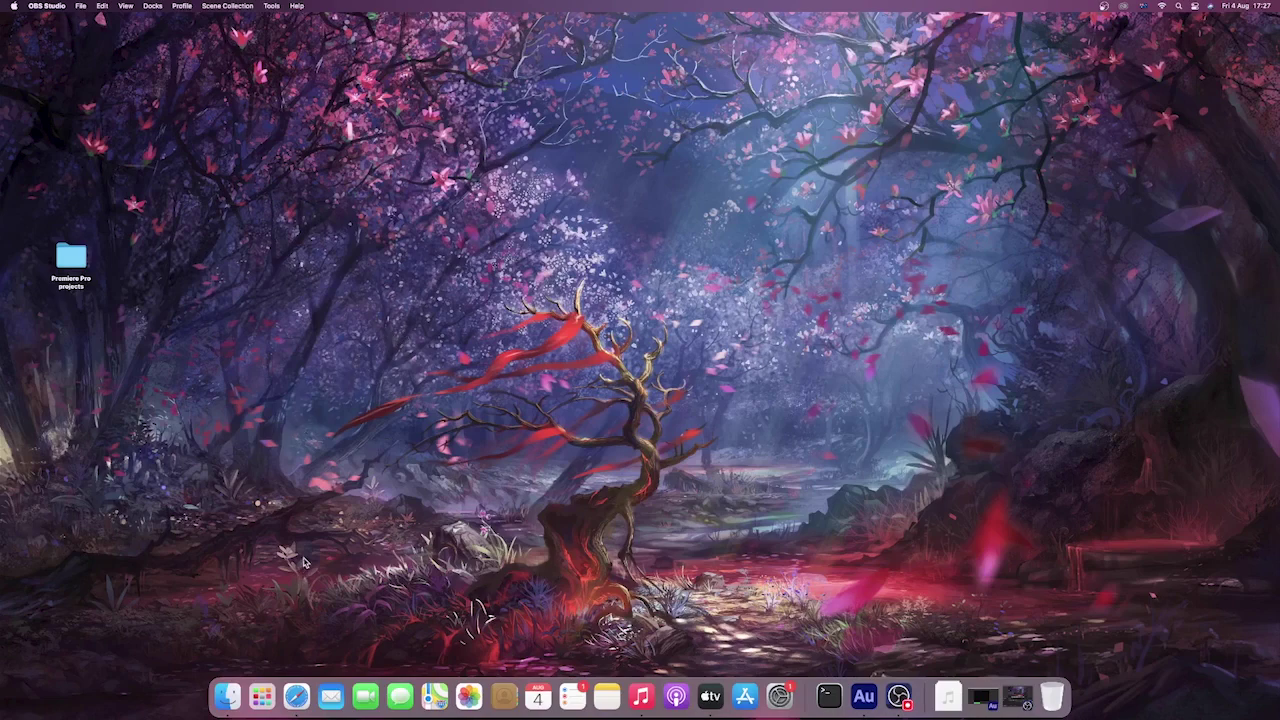
Step: Open Safari, then enlarge and reposition its window to fill most of the desktop
left_click(296, 697)
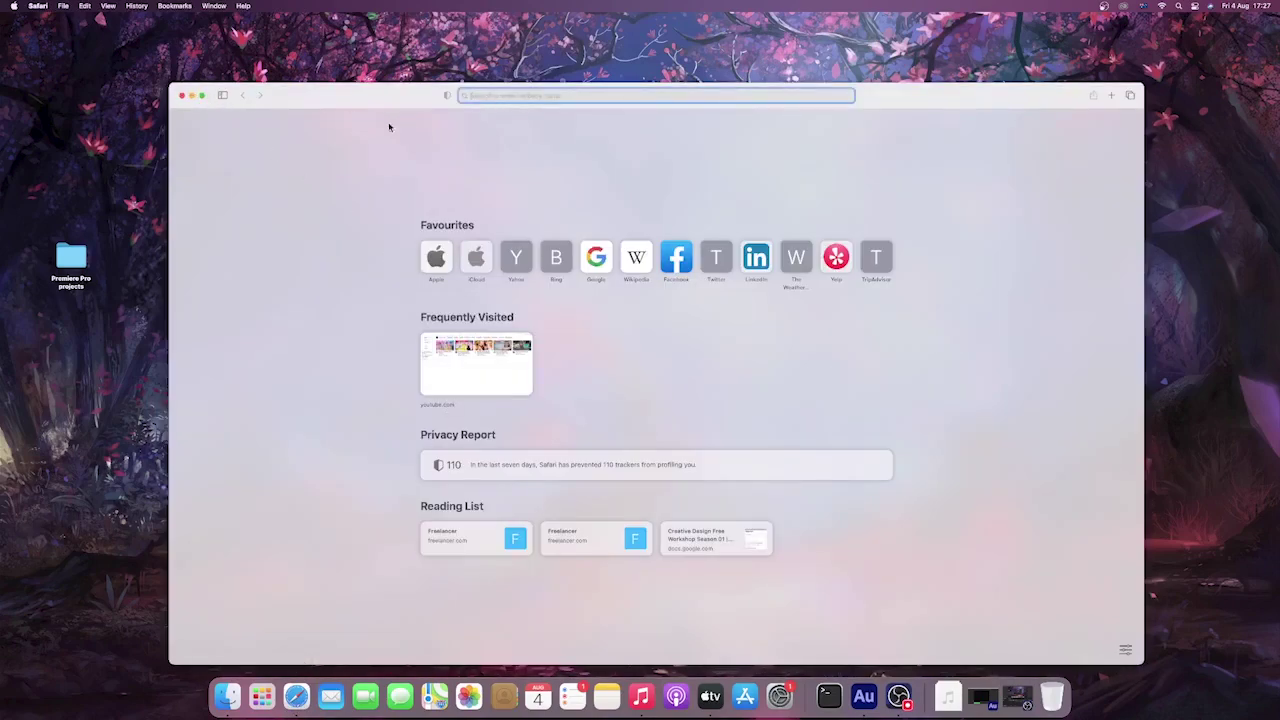
left_click_drag(428, 96, 398, 62)
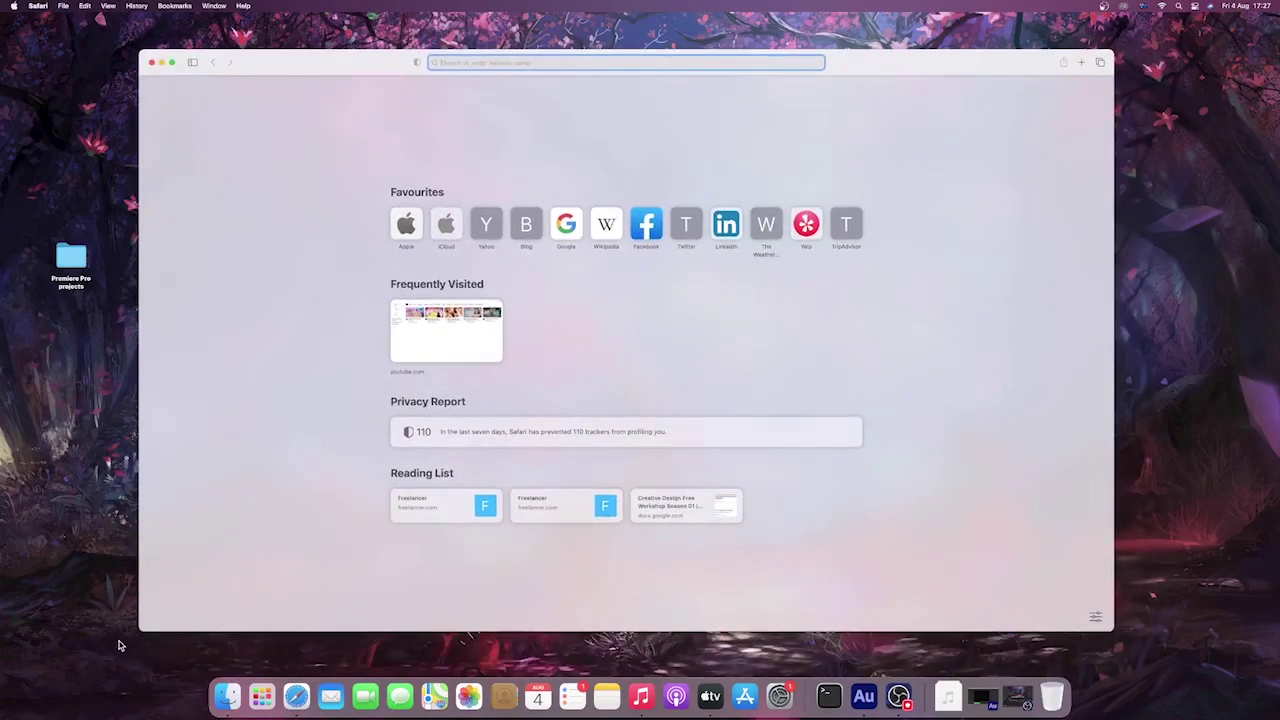
left_click_drag(141, 632, 43, 696)
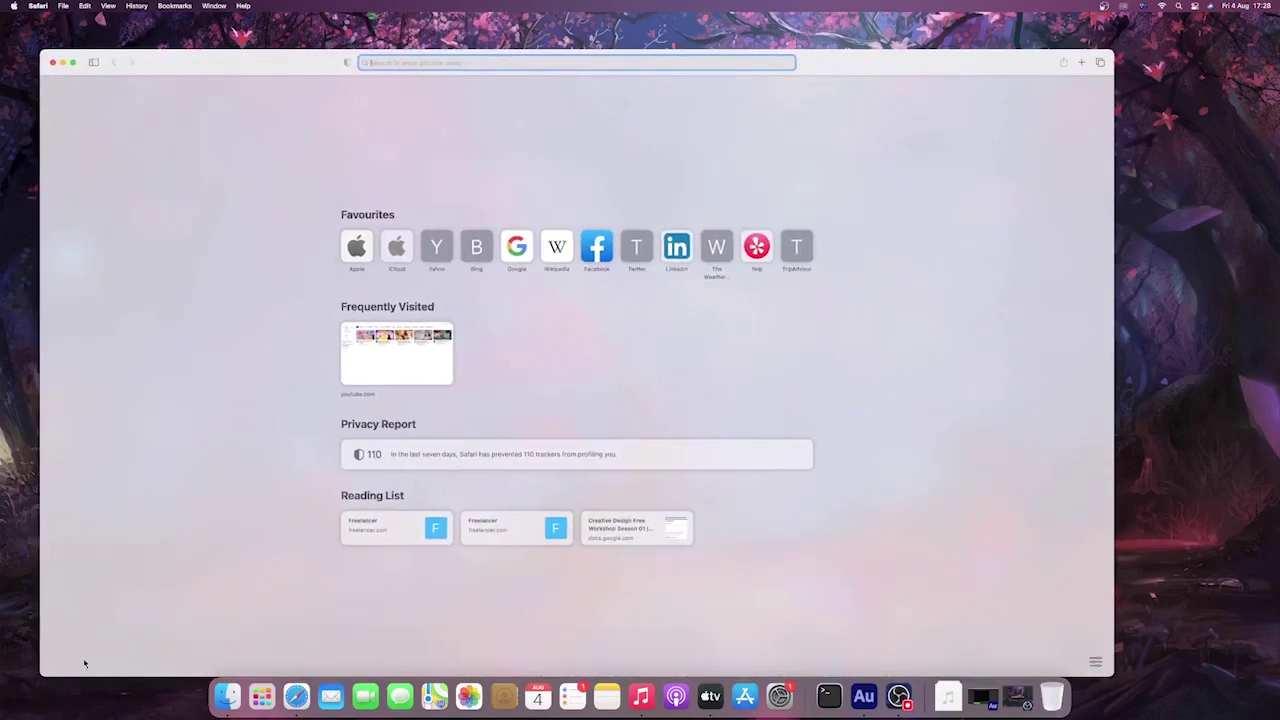
left_click_drag(274, 69, 305, 43)
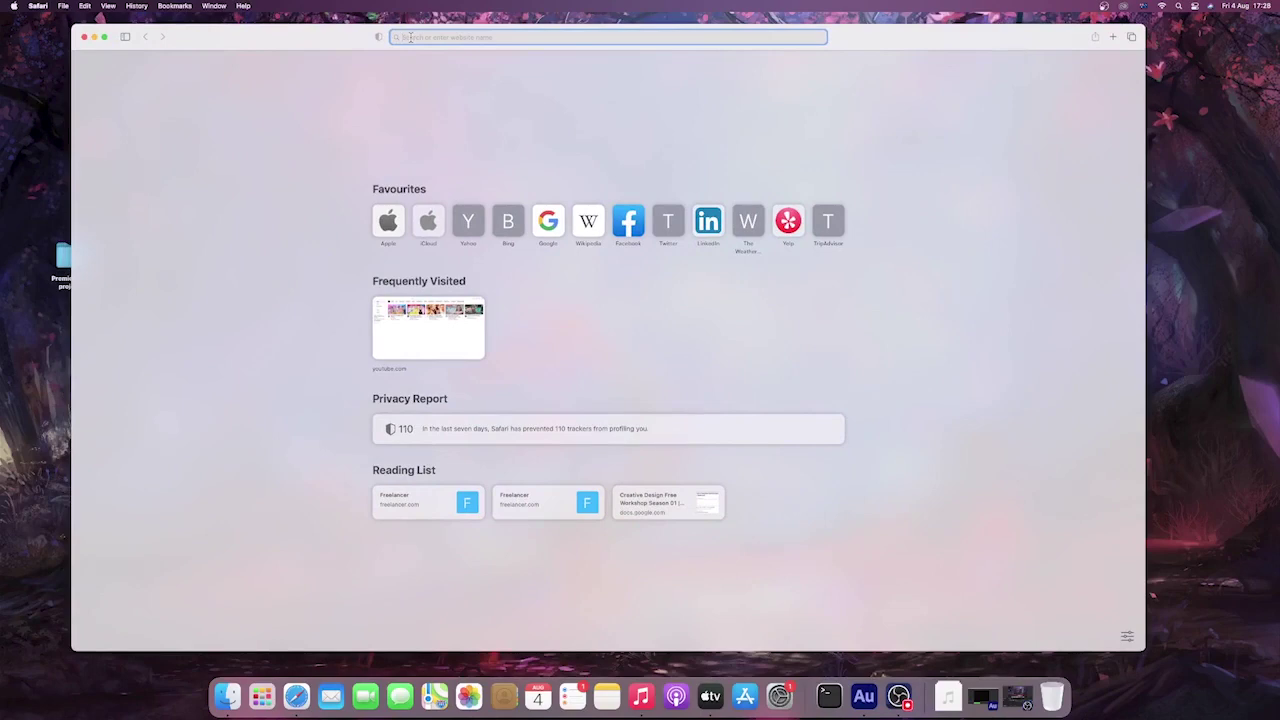
Step: Search the web for Leonardo AI and open the official Leonardo.ai site from the results
type("leani")
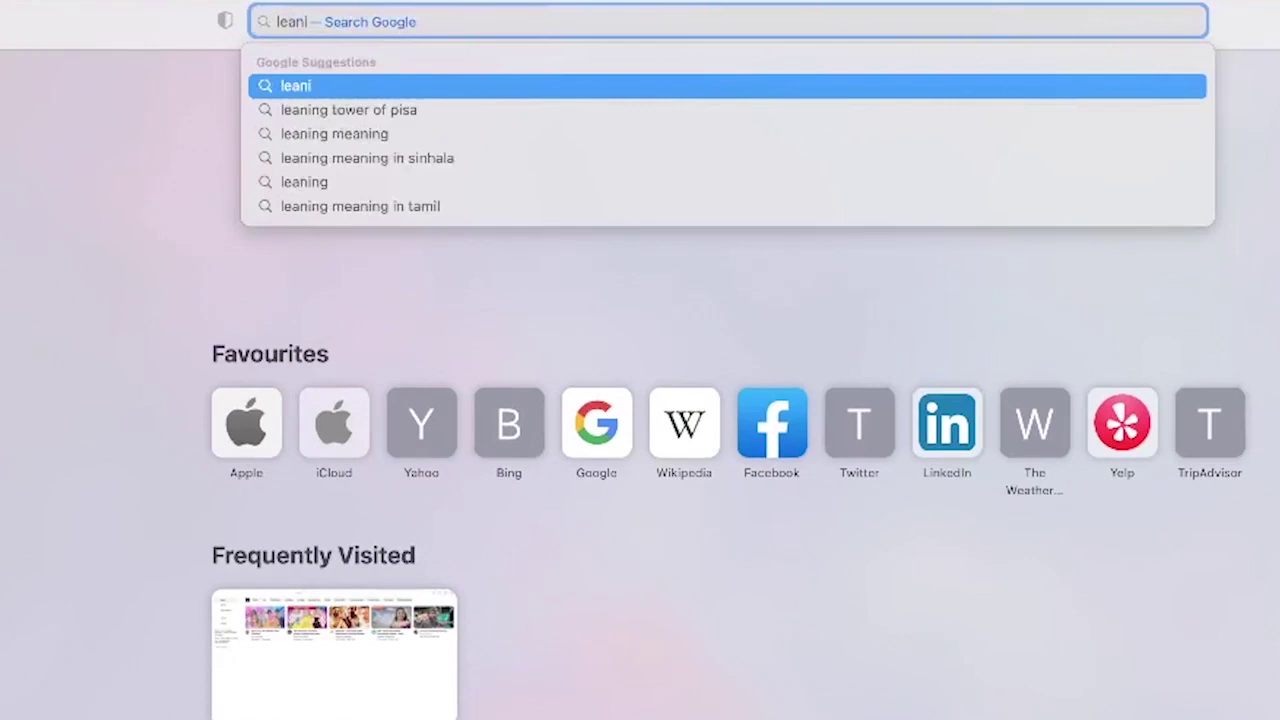
key("BackSpace")
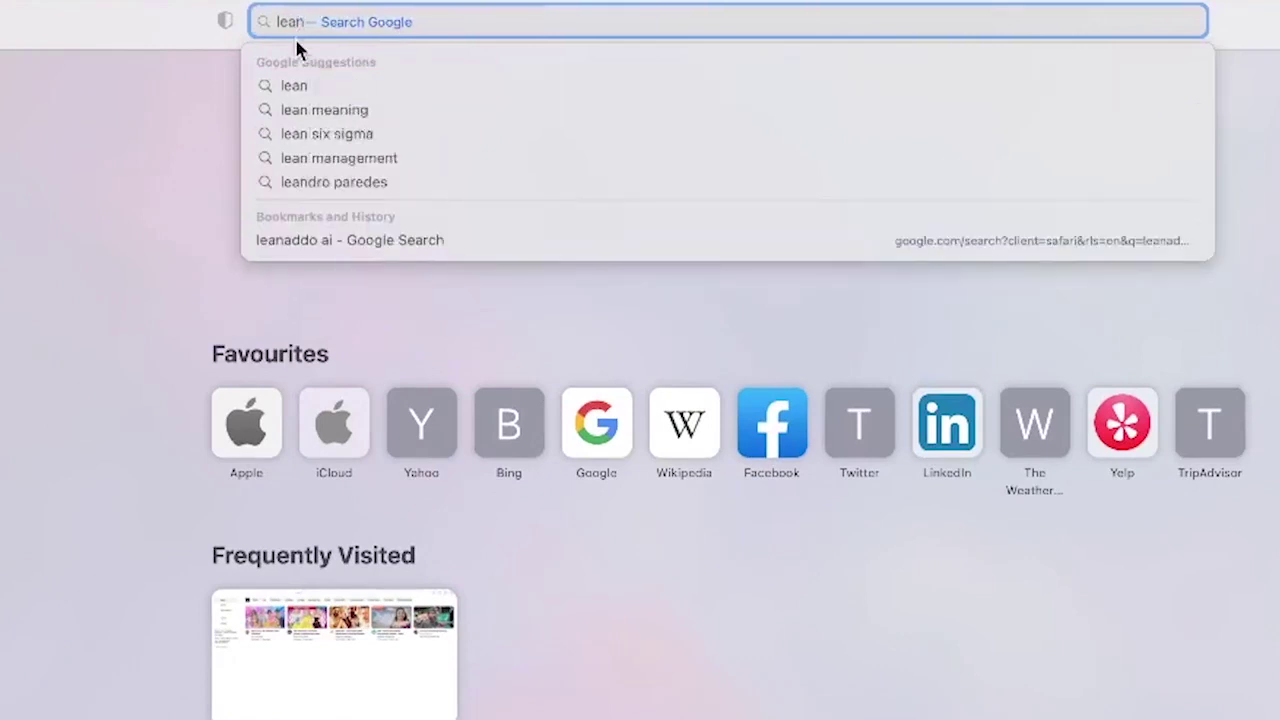
type("ad")
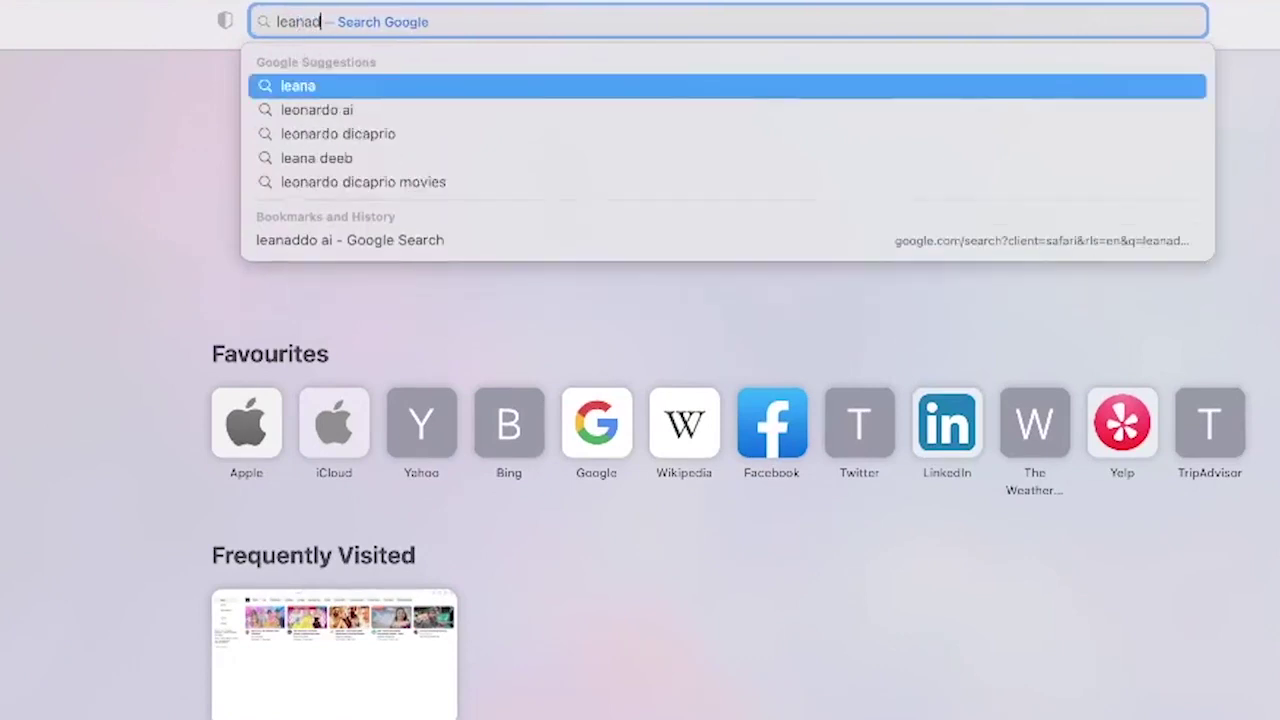
type("o ai")
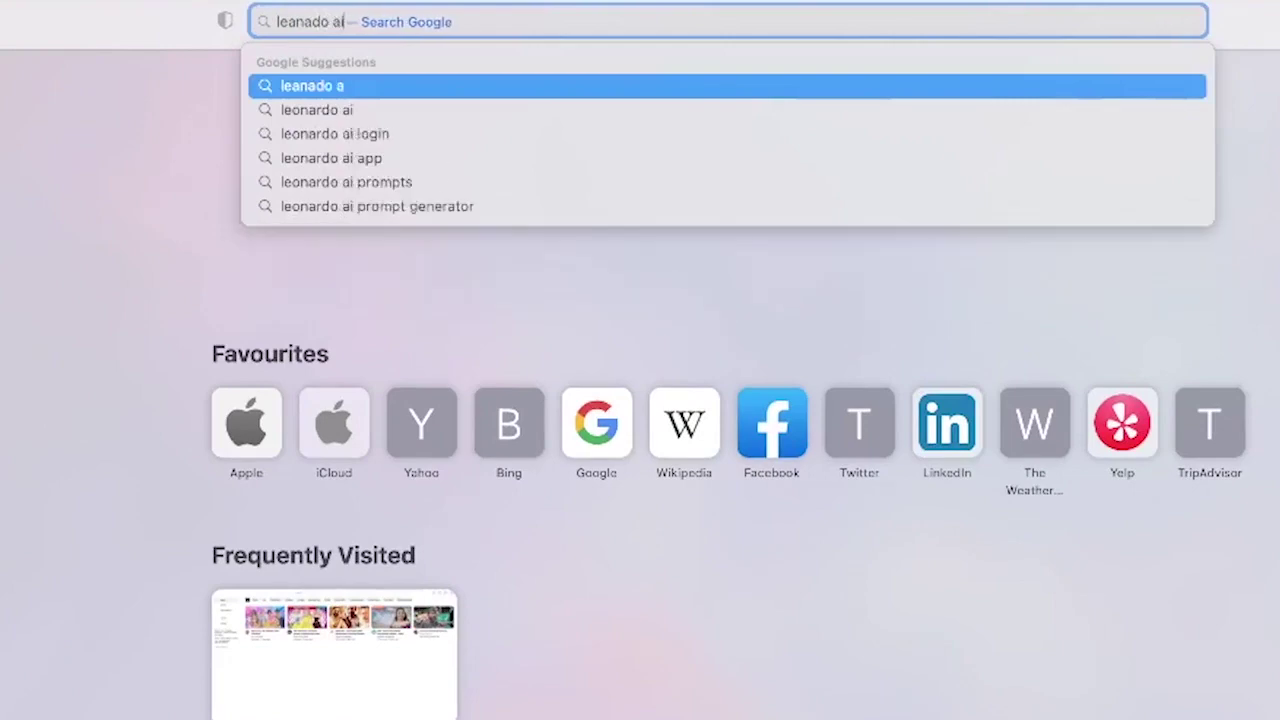
key("Return")
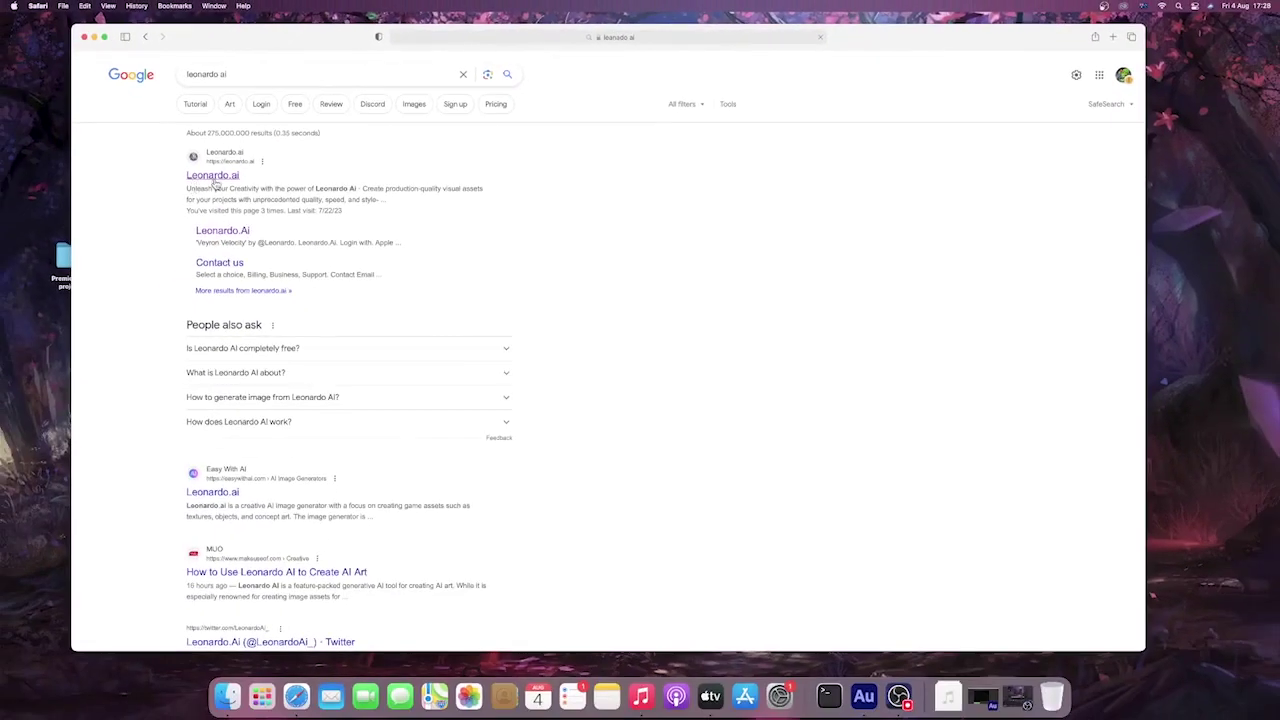
left_click(216, 177)
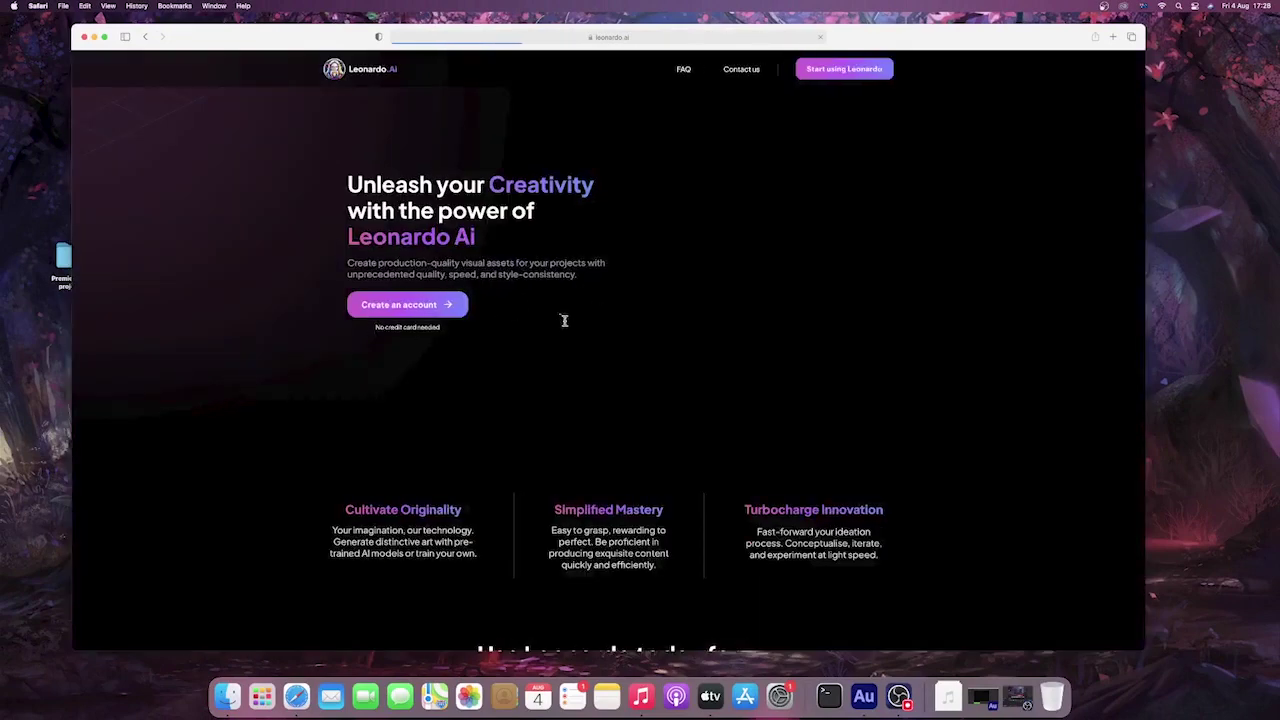
Step: Examine the Leonardo.ai landing page's introduction and its "Use Leonardo today for" showcase of example uses
scroll(570, 322, "down", 10)
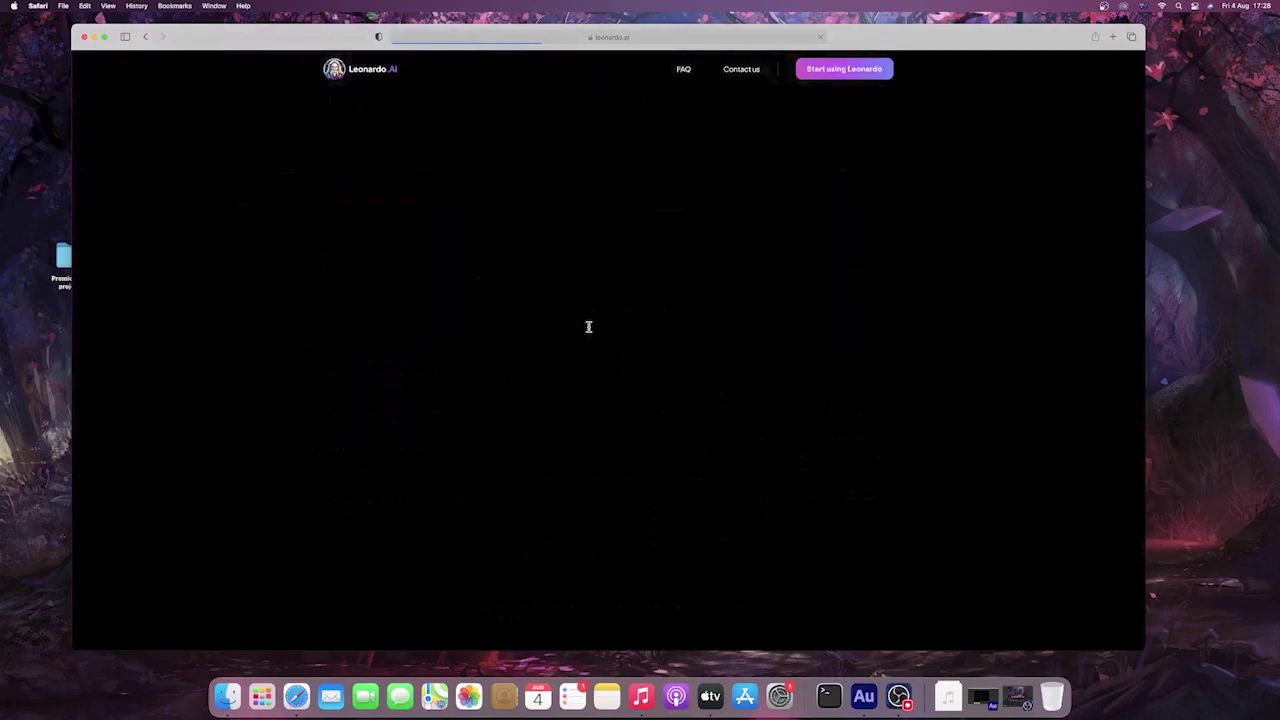
scroll(588, 326, "up", 10)
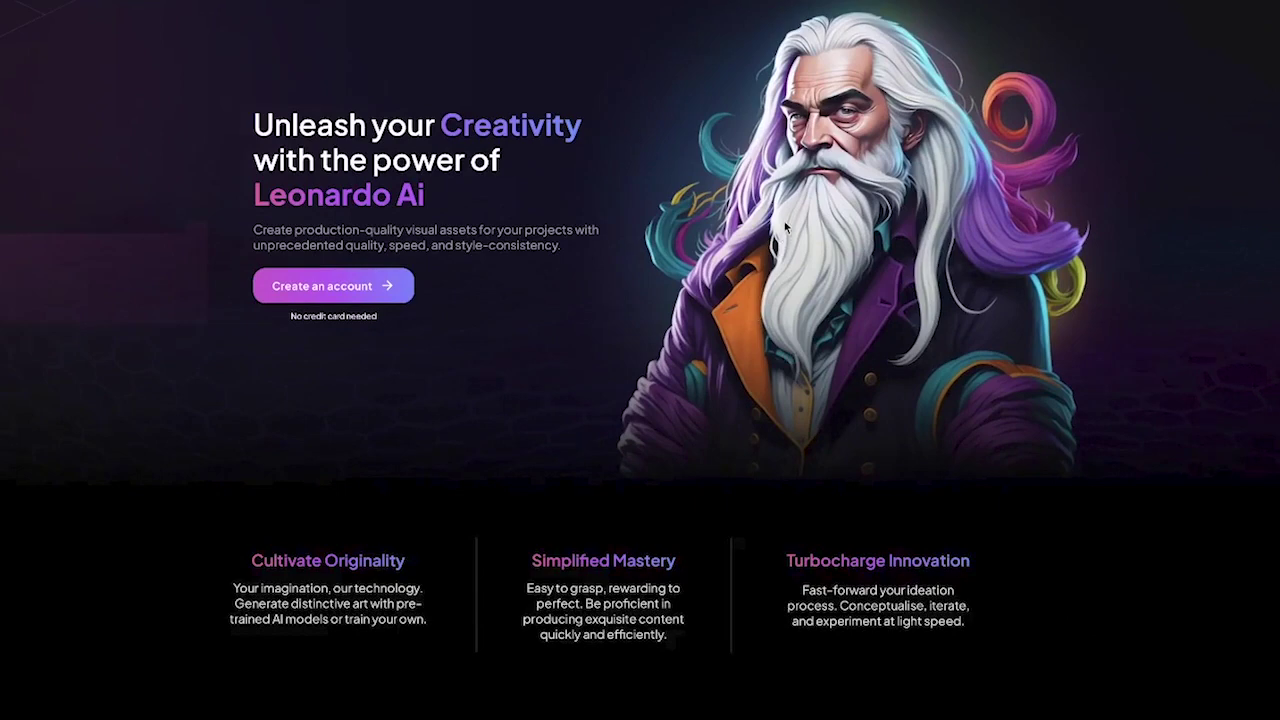
scroll(580, 284, "down", 15)
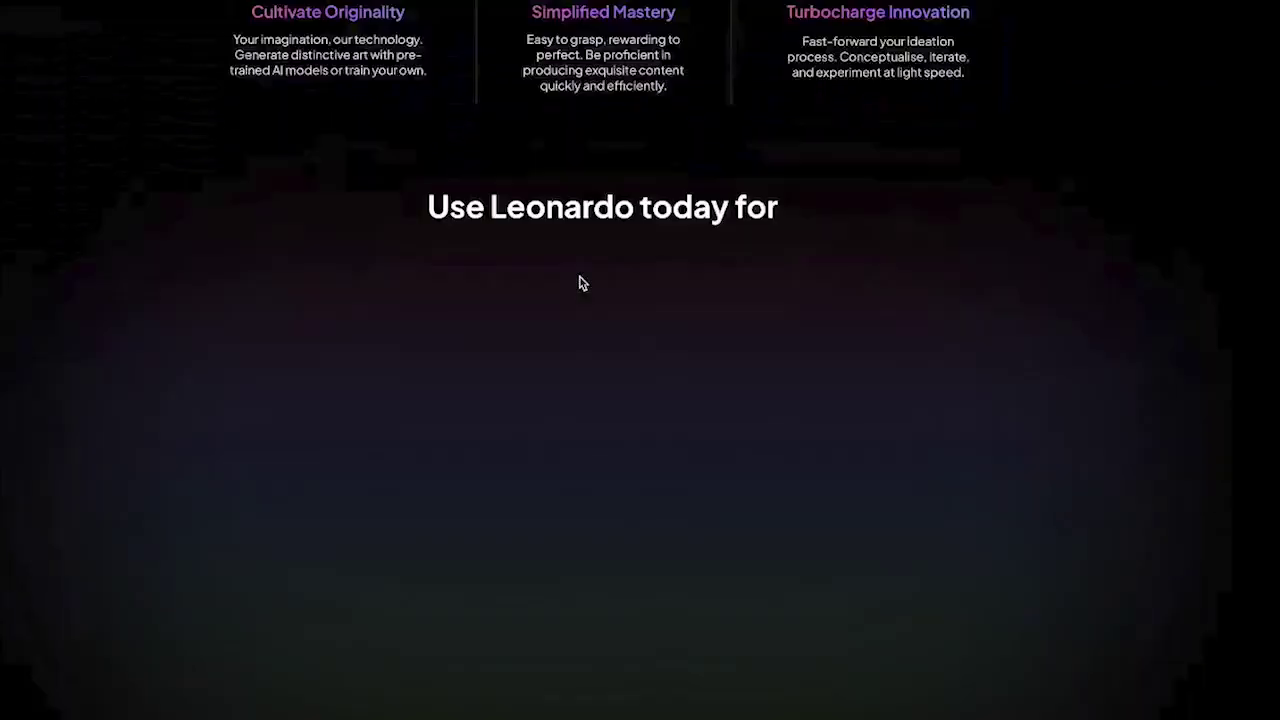
scroll(580, 277, "up", 3)
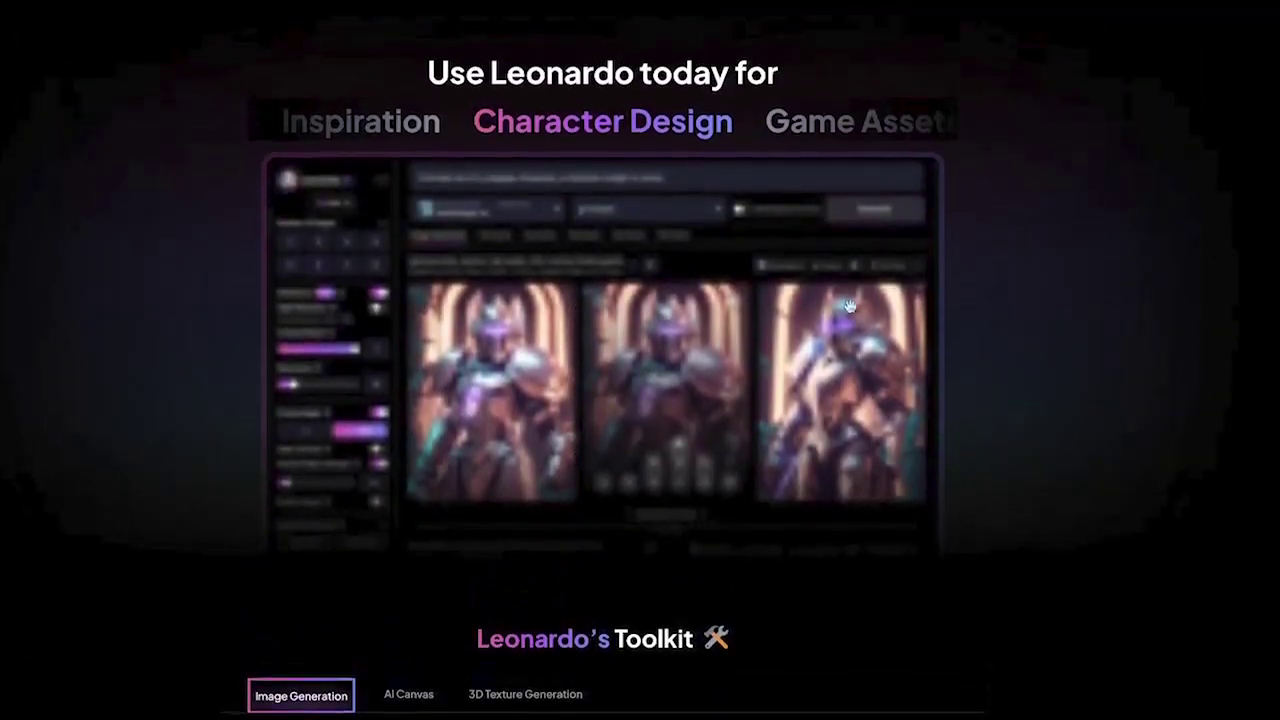
scroll(1046, 288, "down", 1)
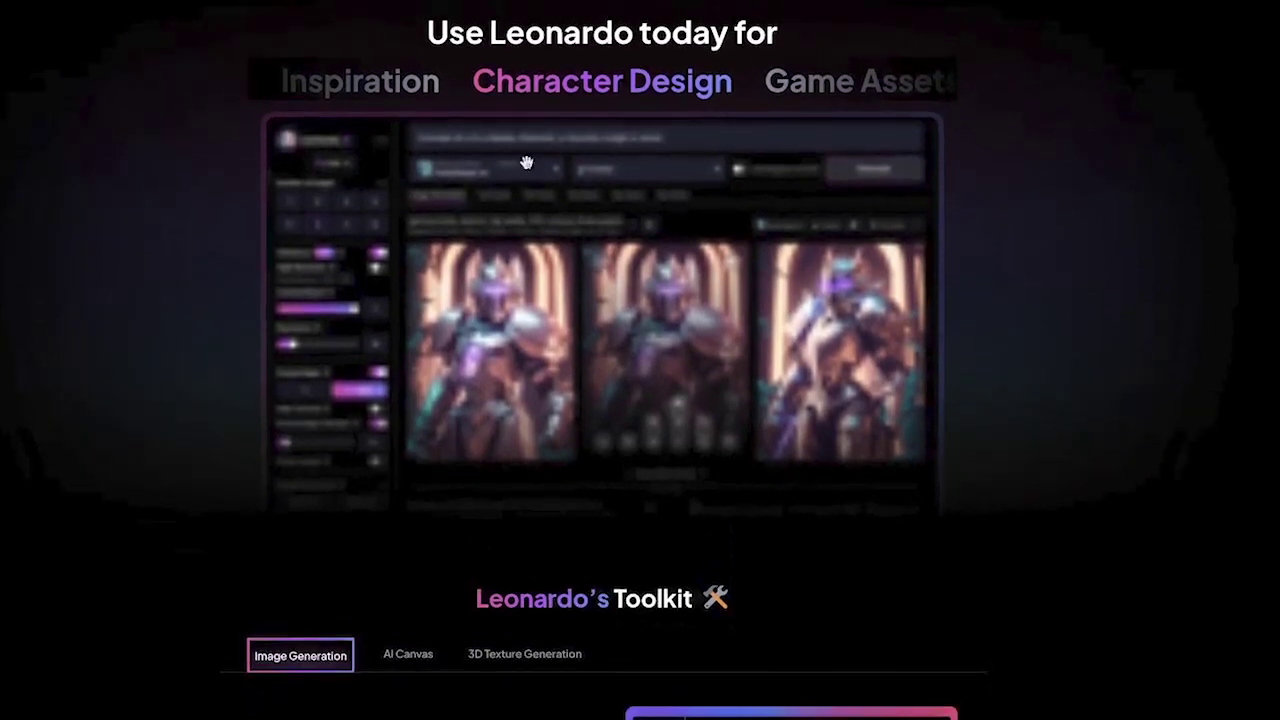
scroll(977, 314, "down", 1)
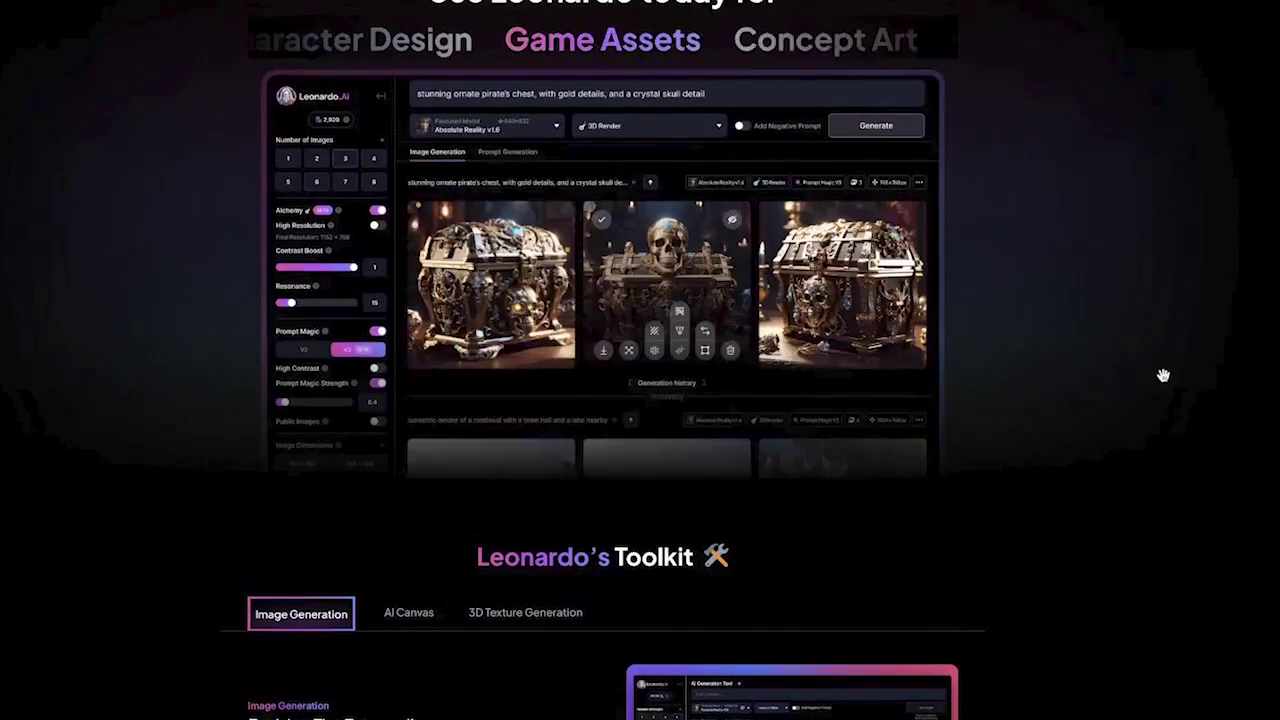
scroll(1163, 372, "down", 2)
scroll(1000, 232, "up", 1)
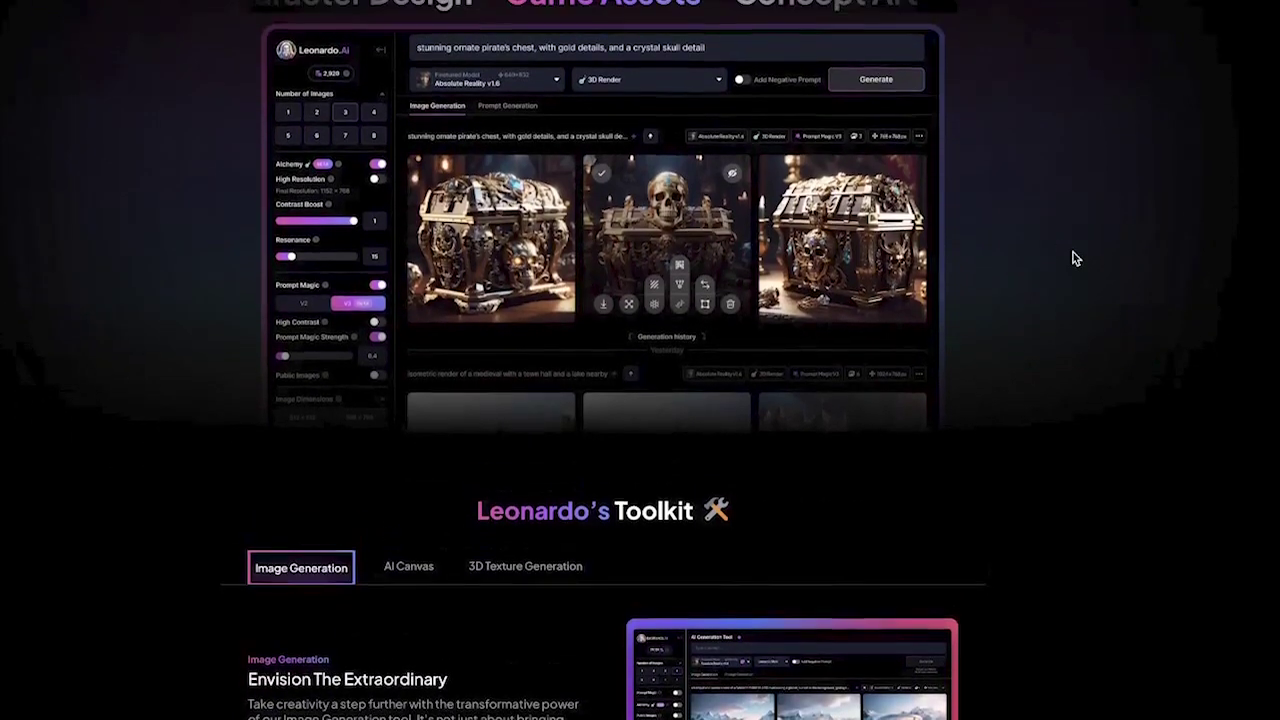
Step: Examine the Leonardo's Toolkit section, the fine-tuned models and the Platform Gallery on the landing page
scroll(1086, 271, "down", 8)
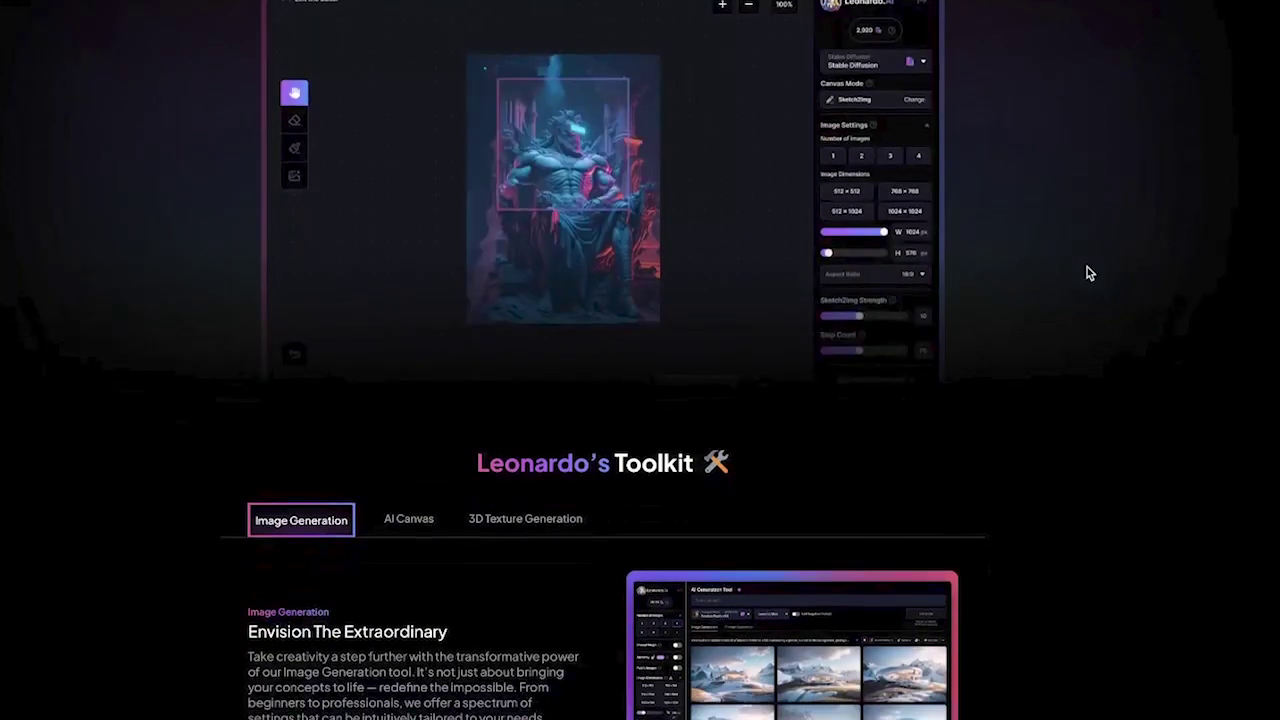
scroll(985, 272, "down", 12)
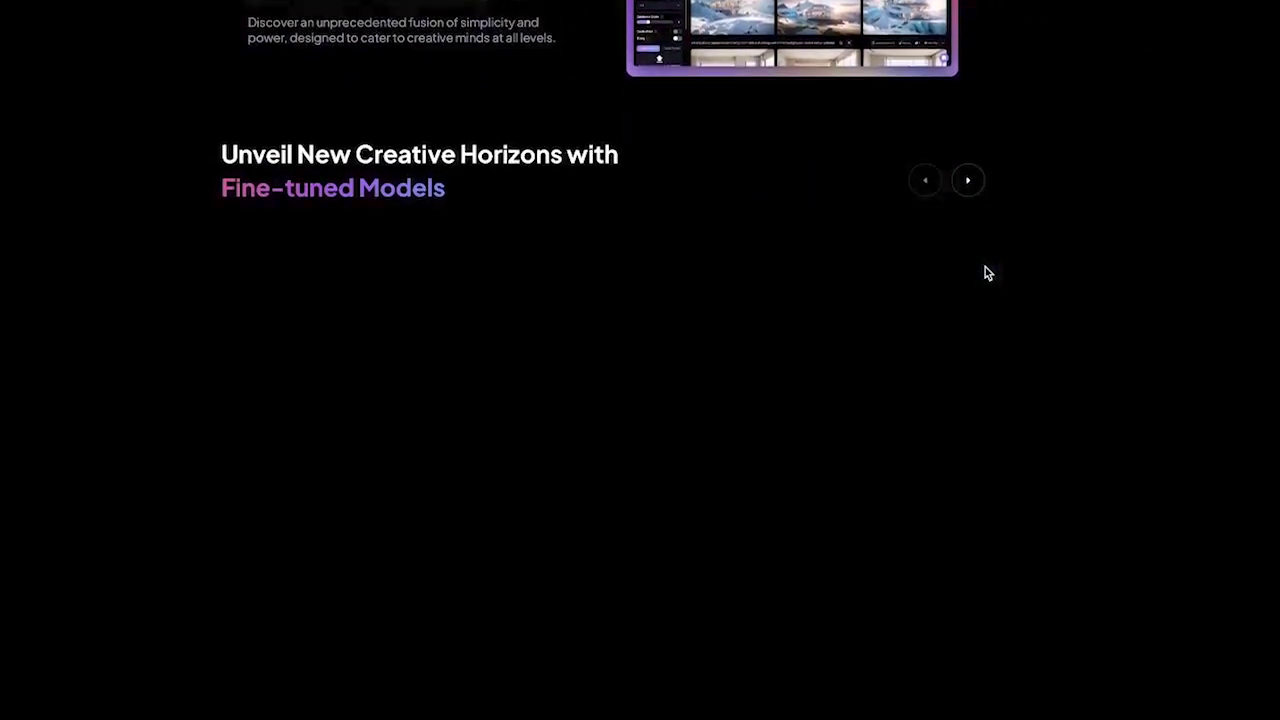
scroll(936, 273, "down", 1)
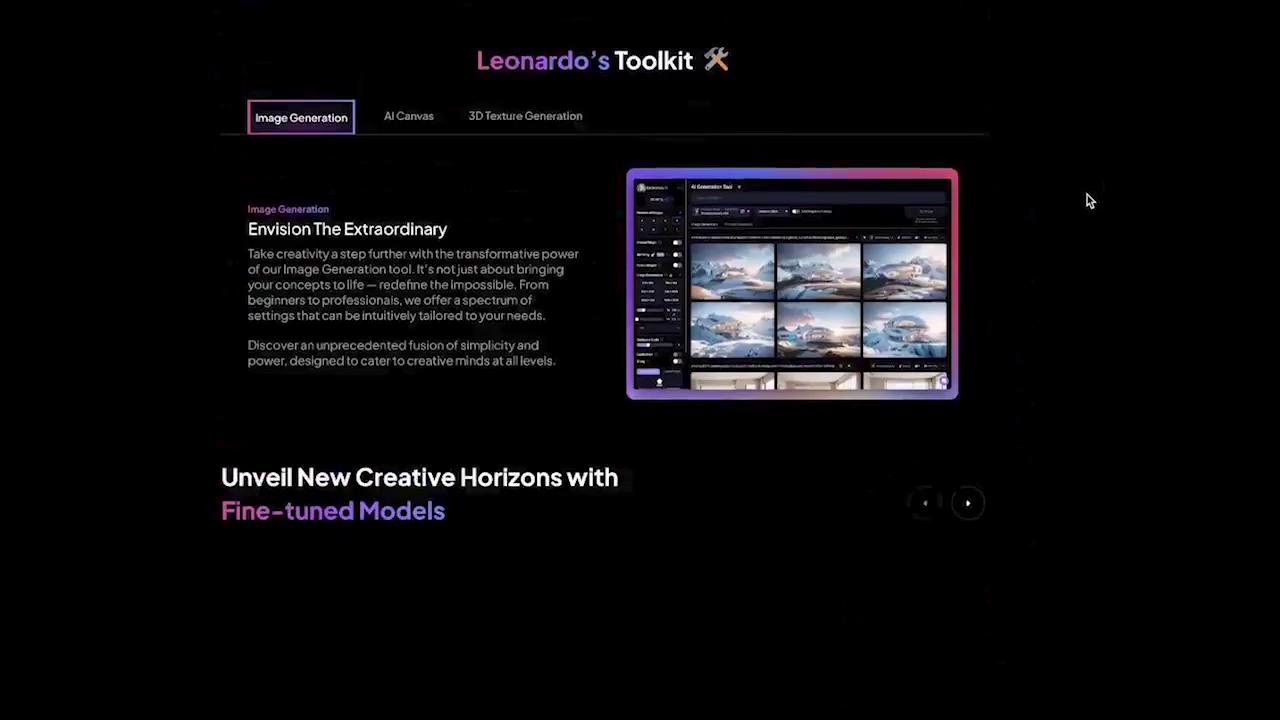
scroll(1089, 201, "up", 1)
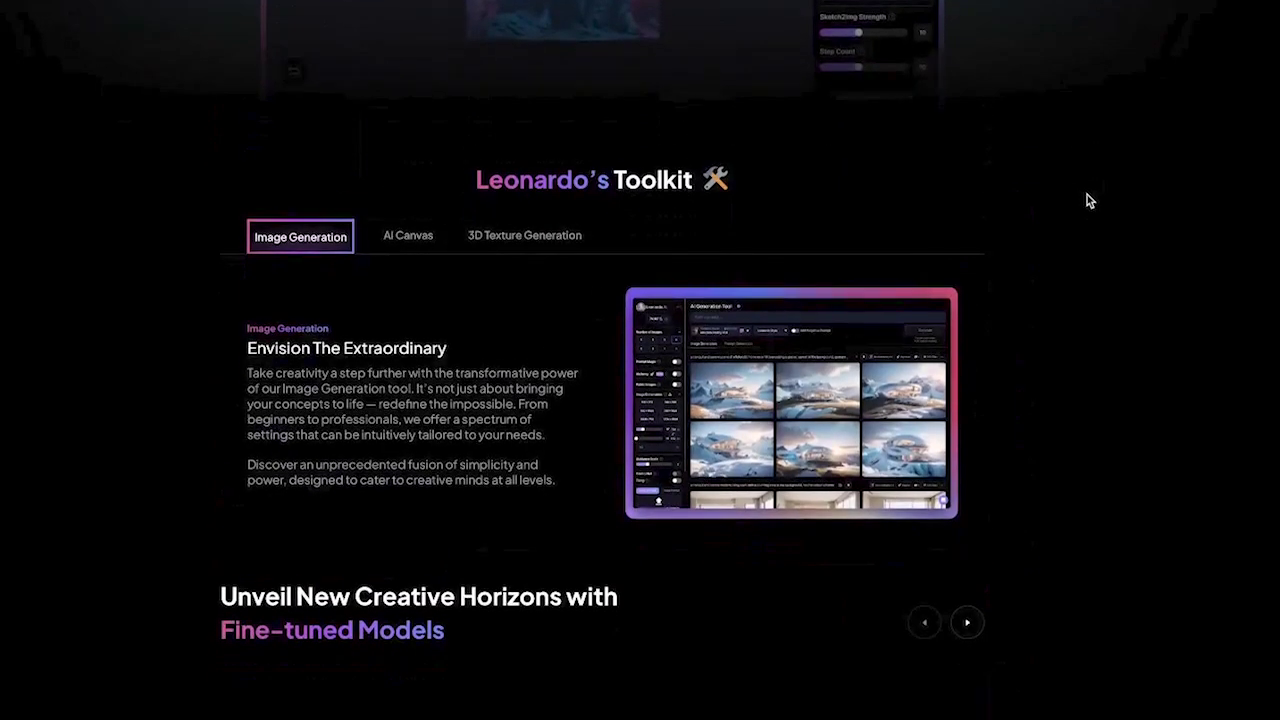
scroll(406, 270, "down", 2)
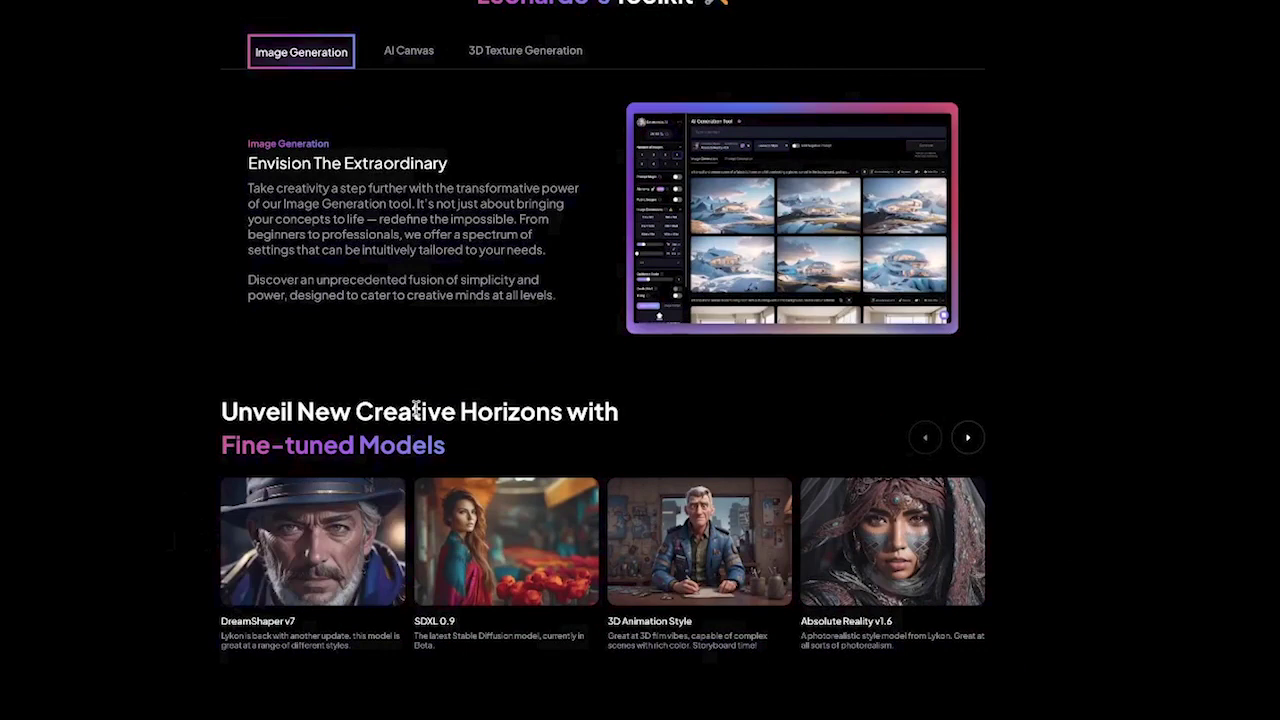
scroll(416, 410, "down", 5)
scroll(414, 408, "up", 2)
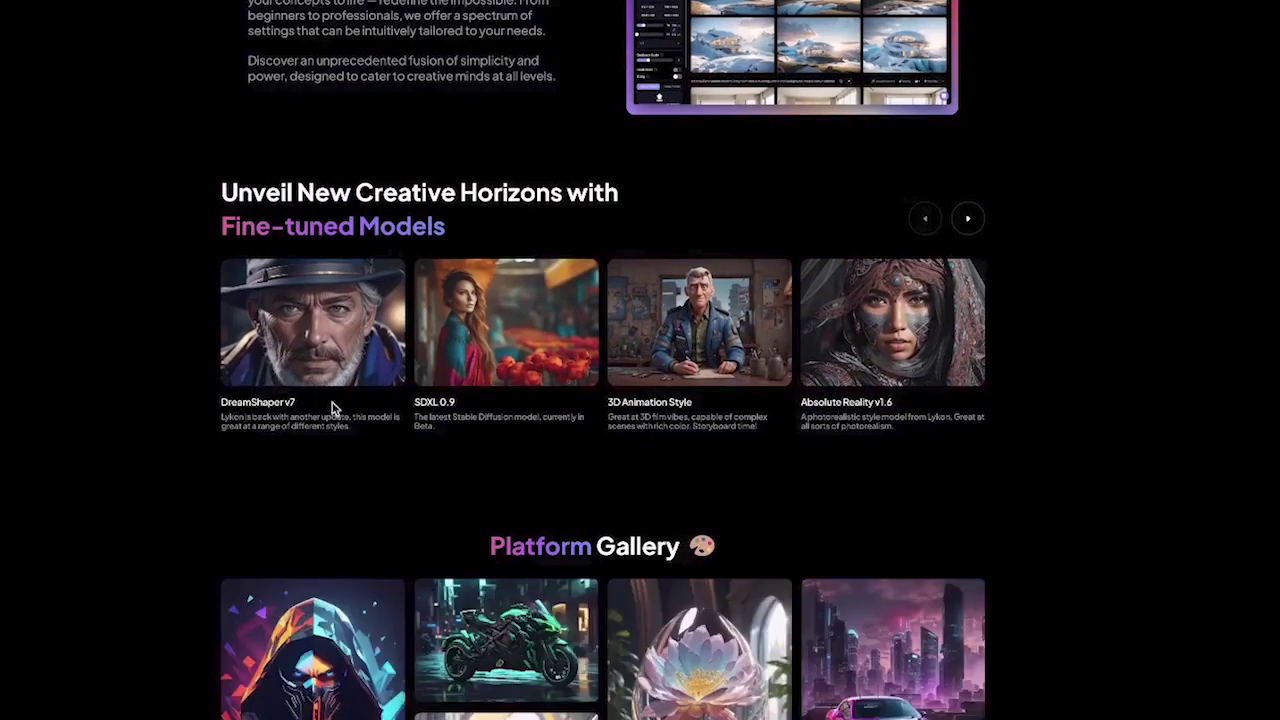
scroll(380, 490, "down", 5)
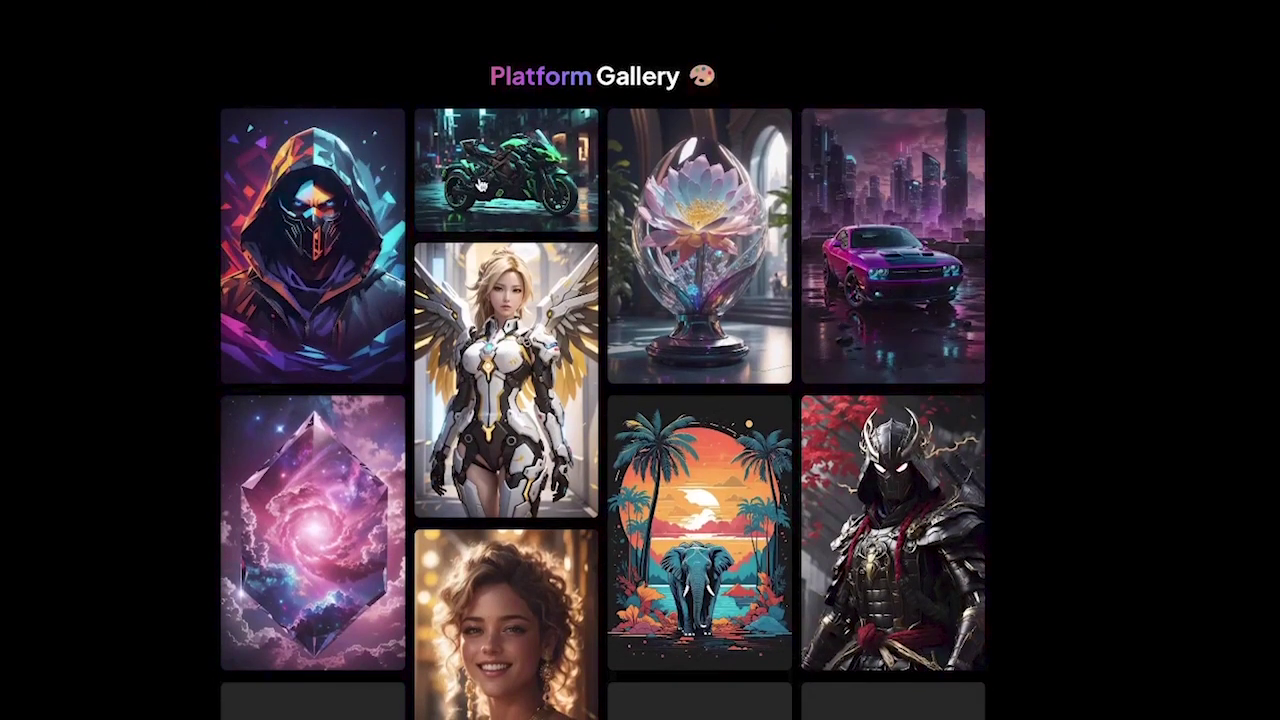
Step: Examine the Platform Gallery's sample images down to the community section, and return to the start of the landing page
scroll(1052, 381, "down", 6)
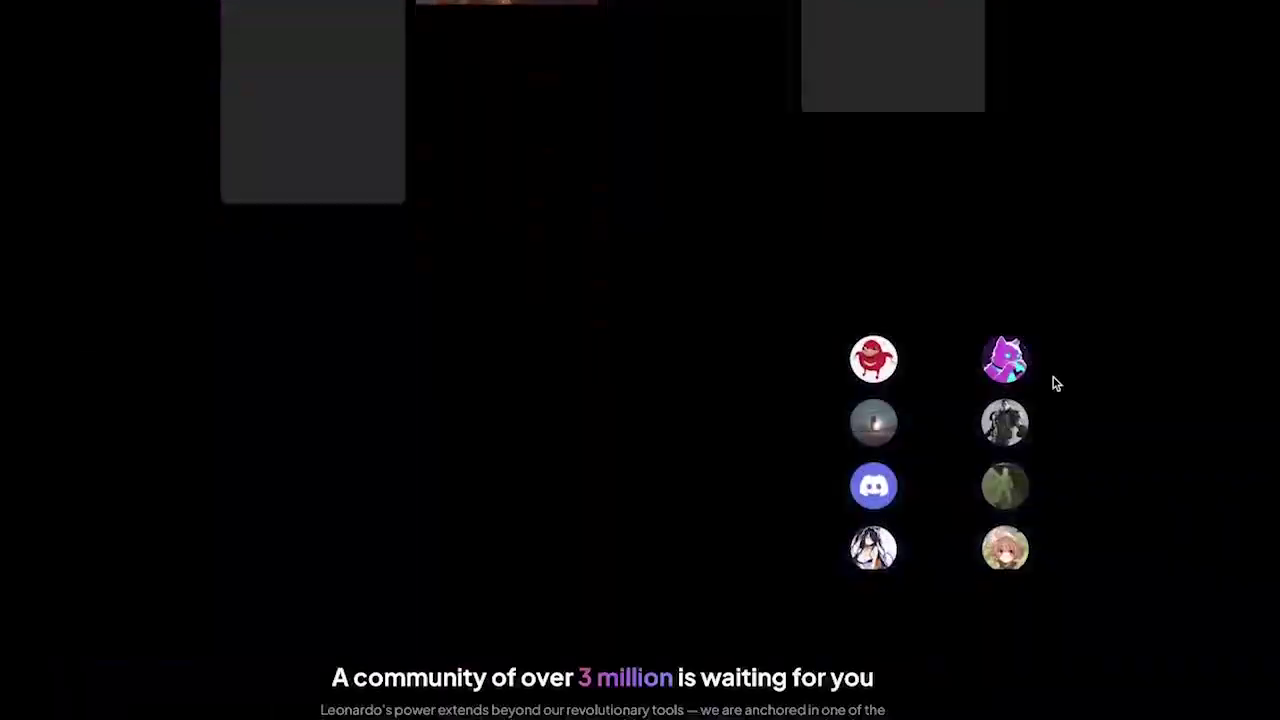
scroll(1055, 383, "up", 4)
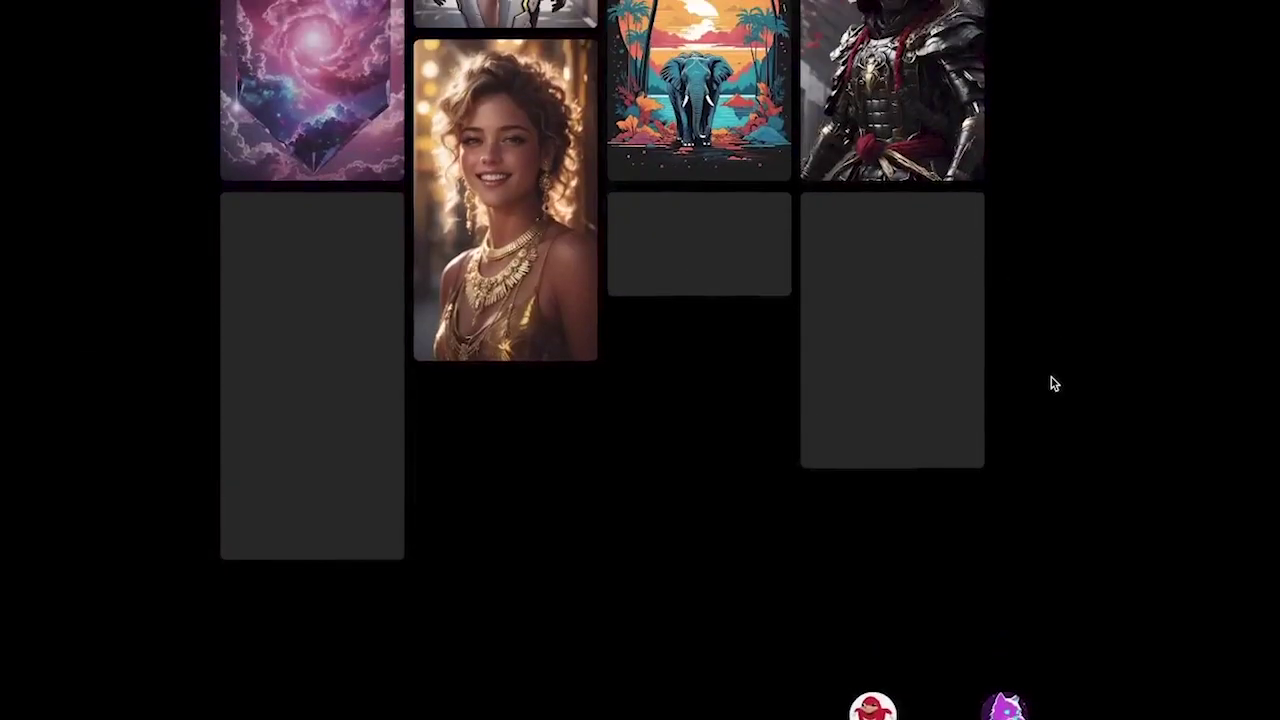
scroll(1052, 383, "up", 3)
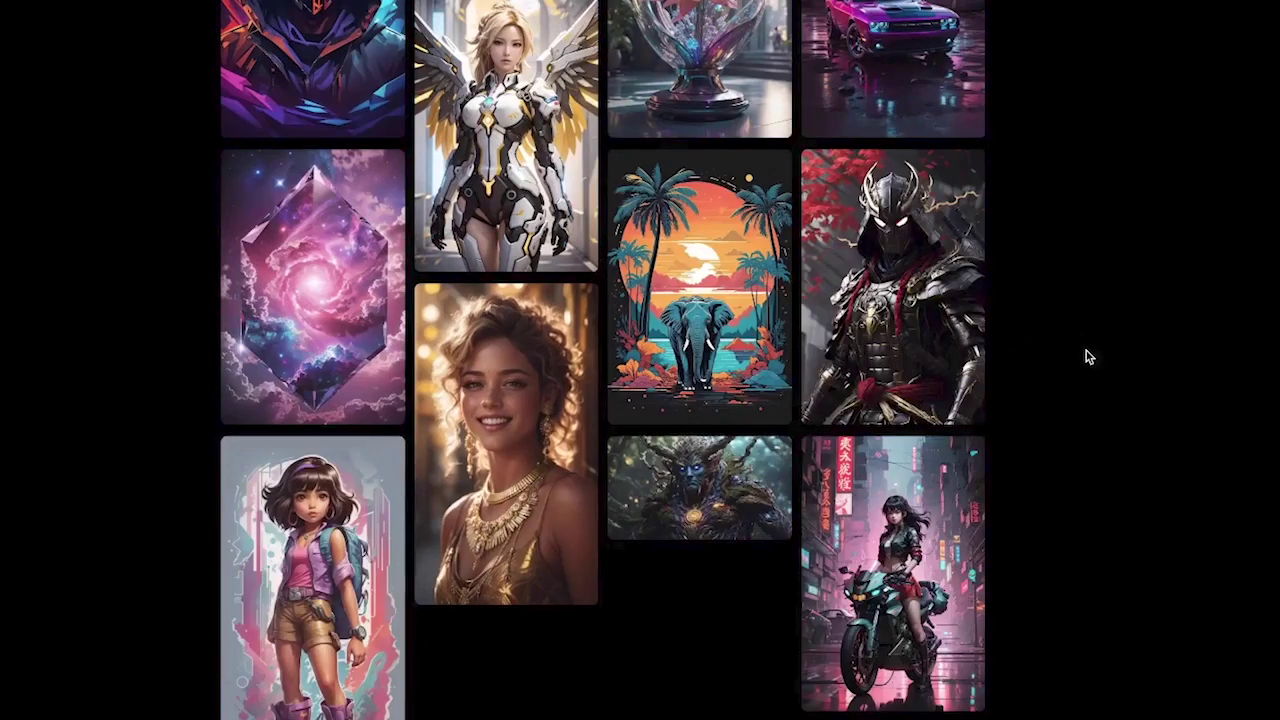
scroll(1086, 354, "down", 1)
scroll(1088, 356, "down", 2)
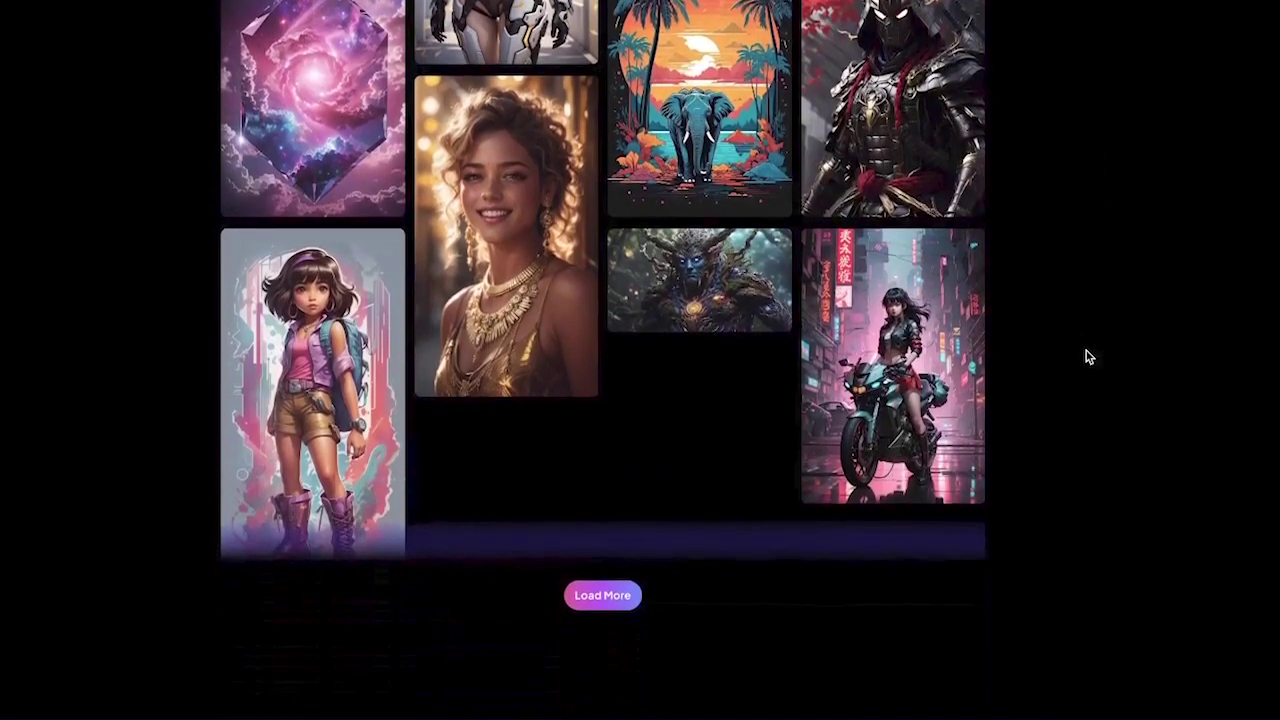
scroll(1088, 356, "up", 2)
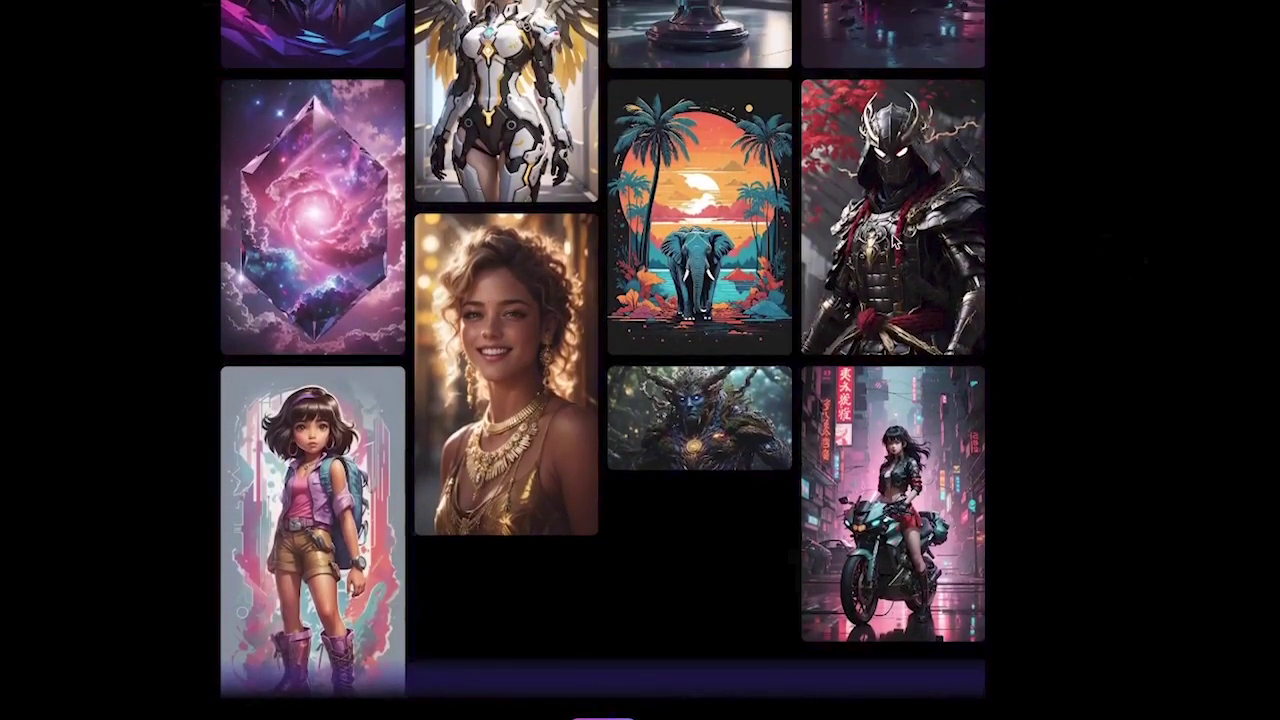
scroll(1081, 280, "up", 7)
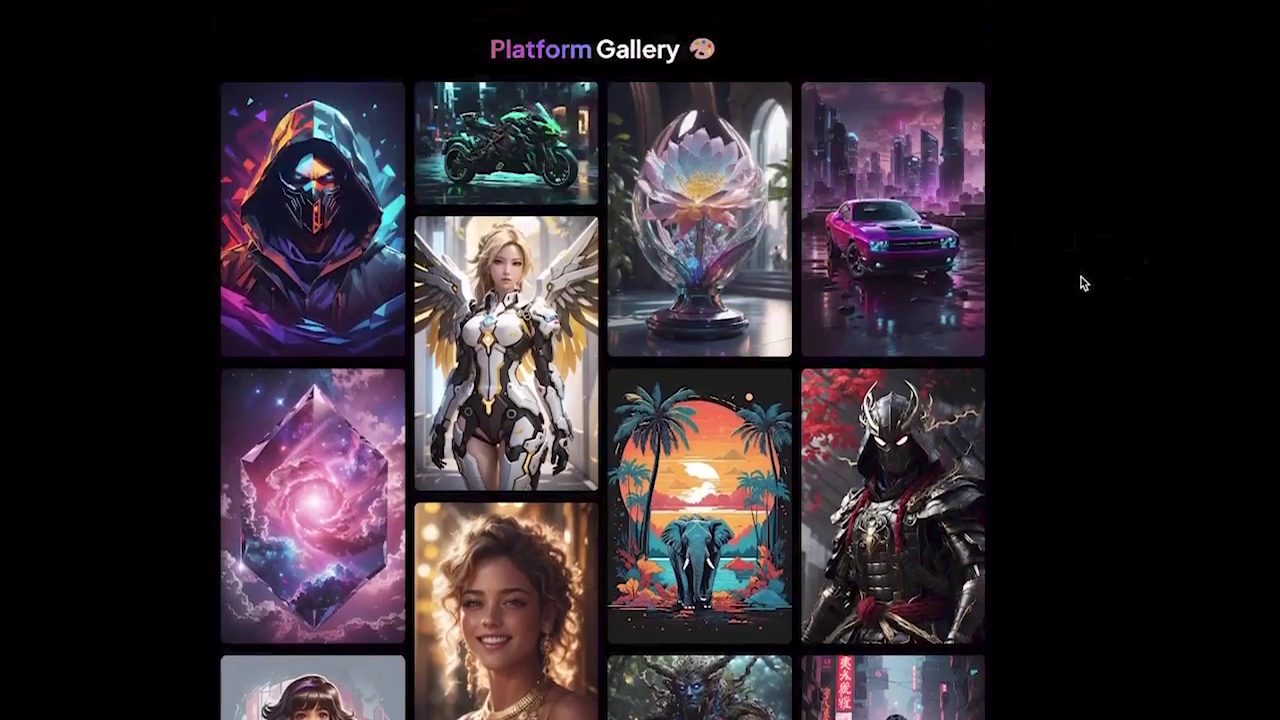
scroll(1081, 284, "up", 10)
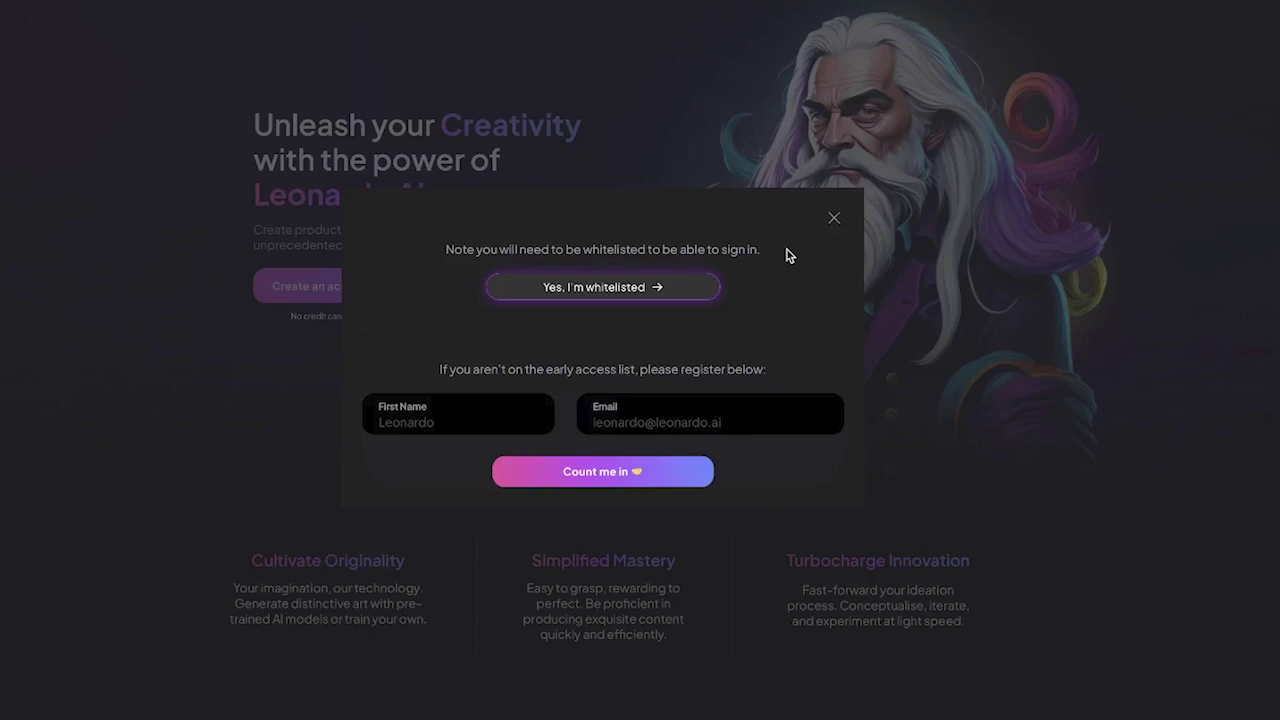
Step: Close the early-access sign-in dialog and review the landing page from its introduction through the toolkit, fine-tuned models and Platform Gallery
left_click(836, 220)
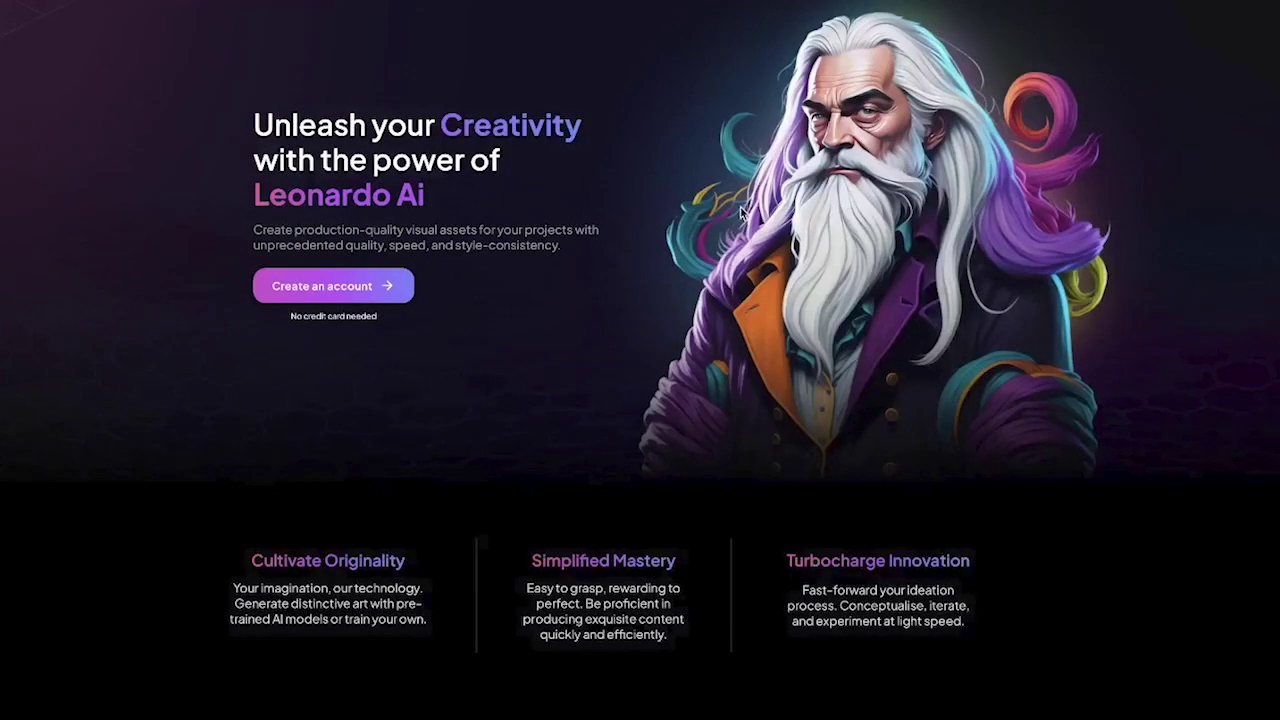
scroll(737, 236, "down", 3)
scroll(737, 234, "down", 10)
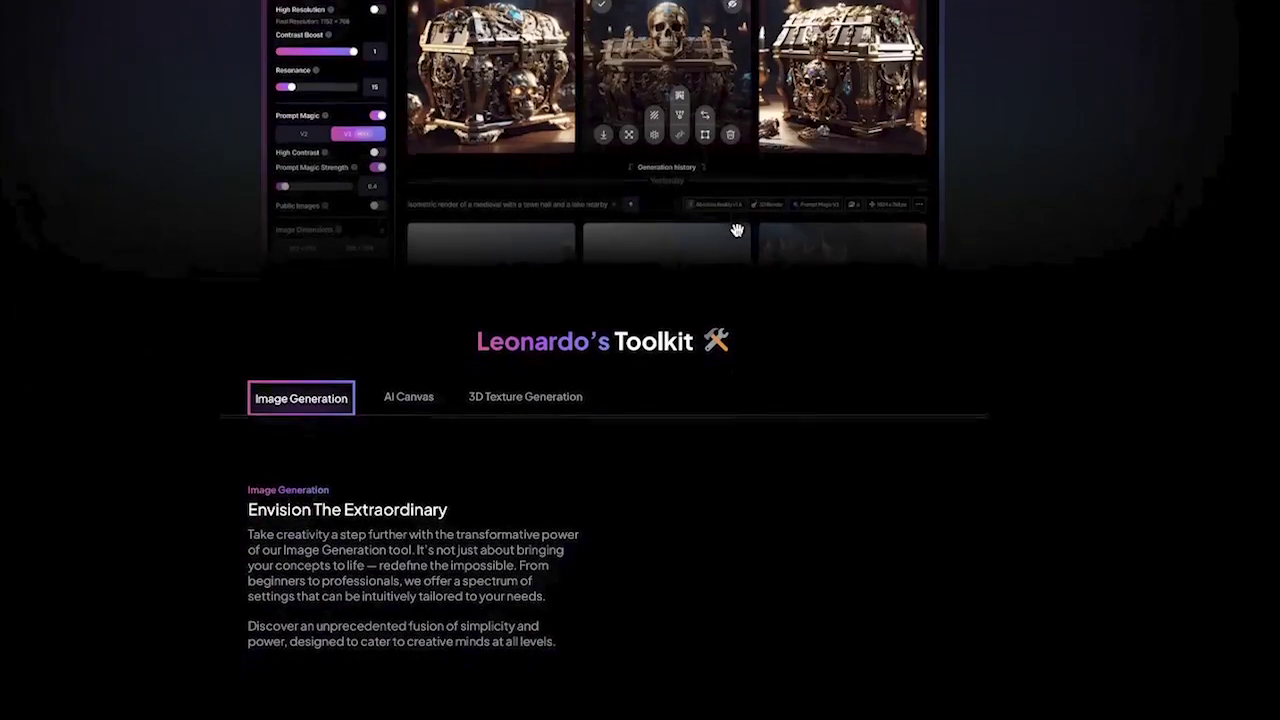
scroll(737, 230, "down", 1)
scroll(737, 230, "down", 6)
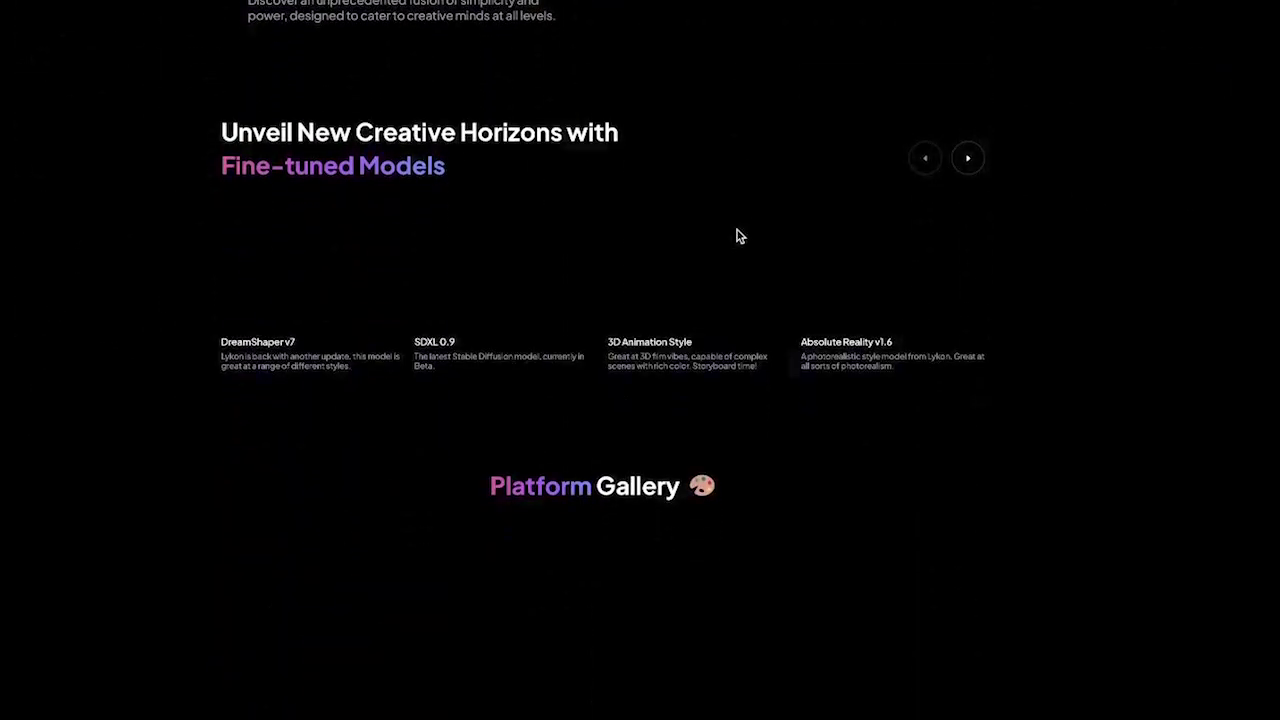
scroll(737, 236, "down", 5)
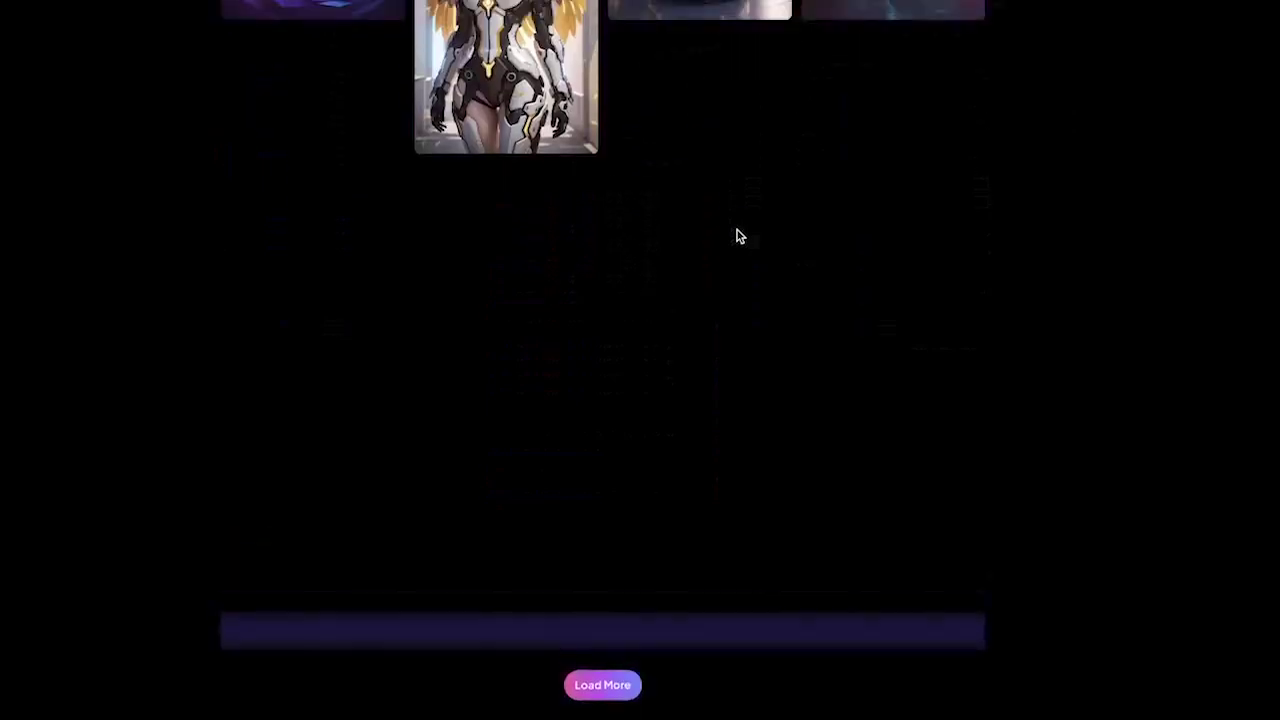
scroll(737, 234, "up", 3)
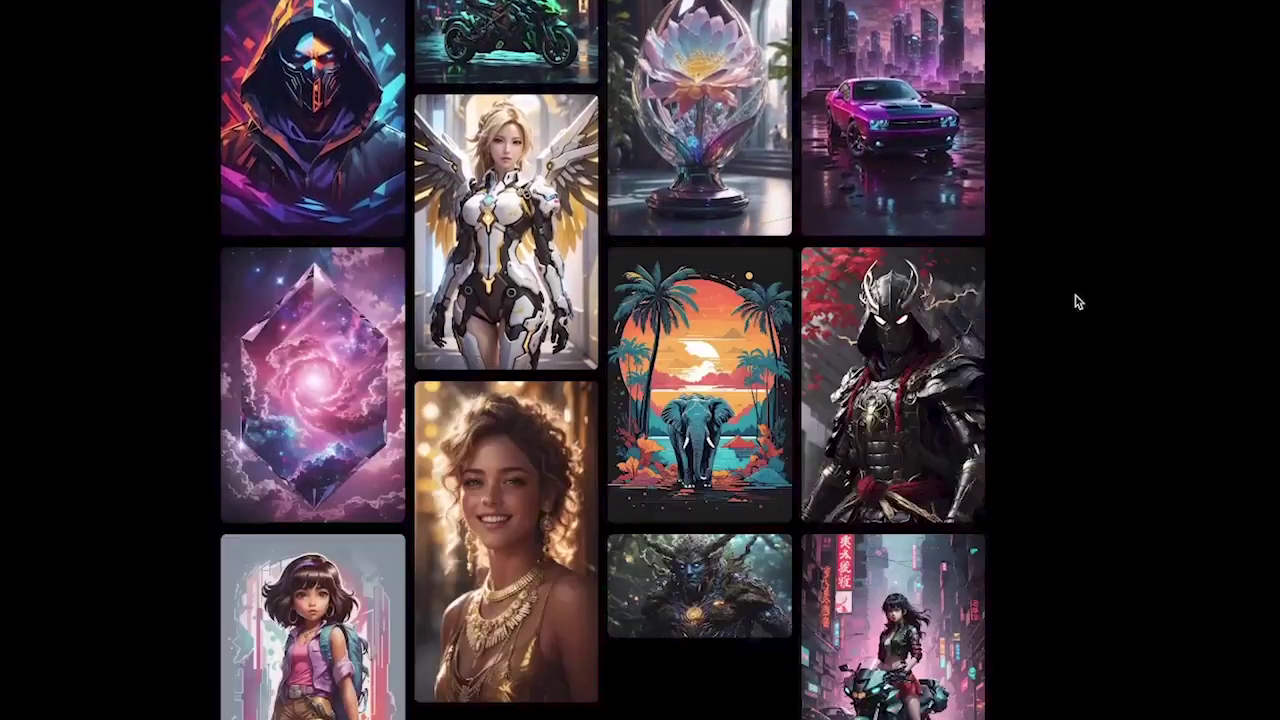
scroll(1075, 302, "down", 6)
scroll(1075, 302, "down", 8)
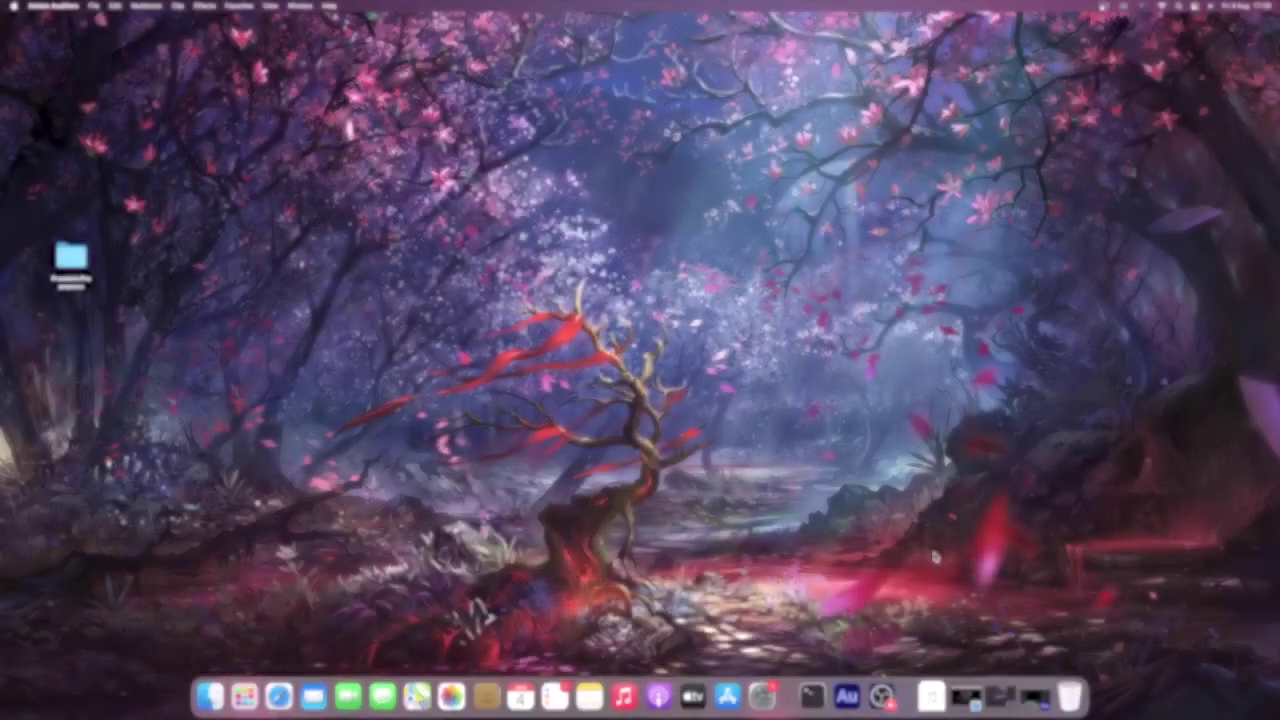
Step: Restore the minimized browser window and read through the introduction text of the Leonardo Ai welcome guide
left_click(962, 690)
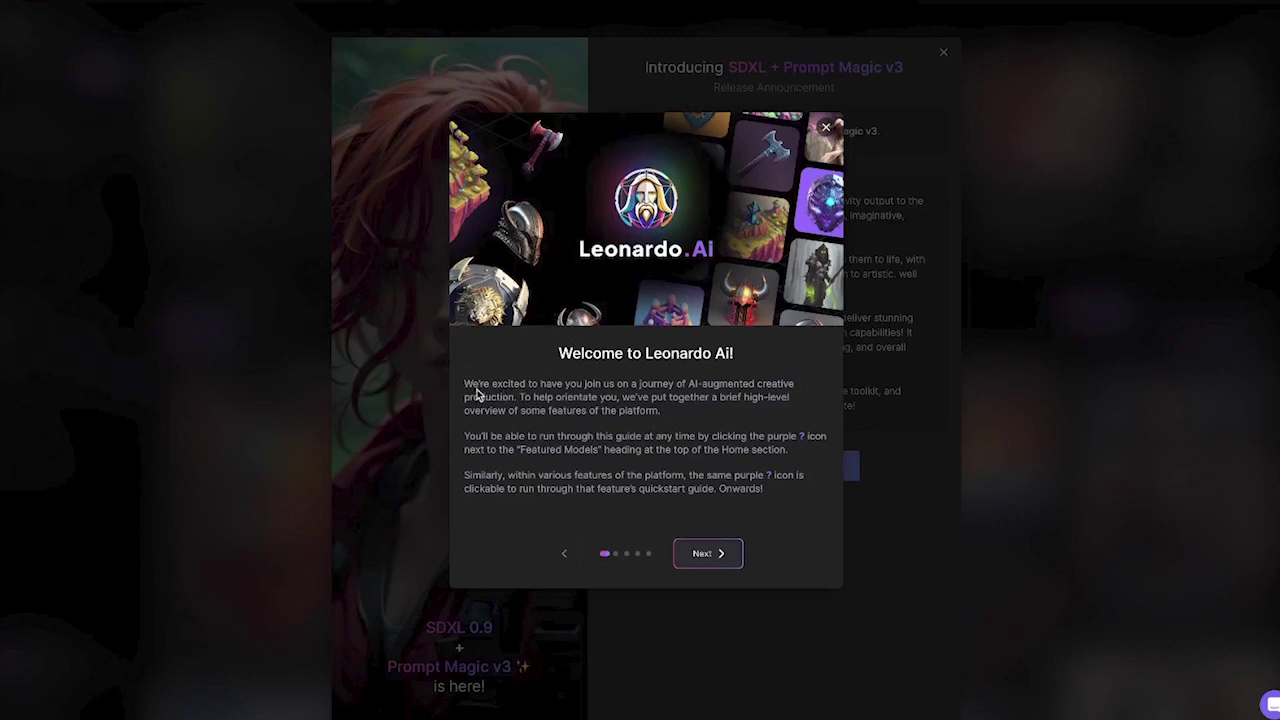
left_click_drag(464, 384, 803, 506)
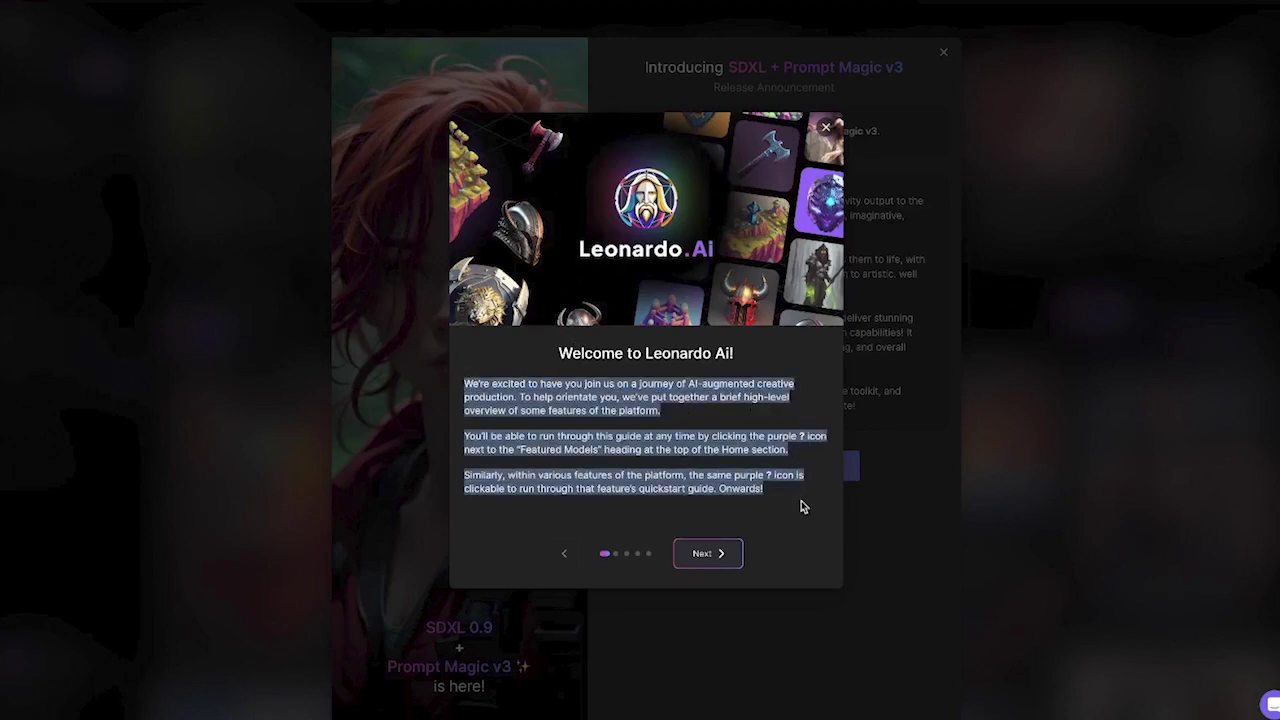
left_click(815, 343)
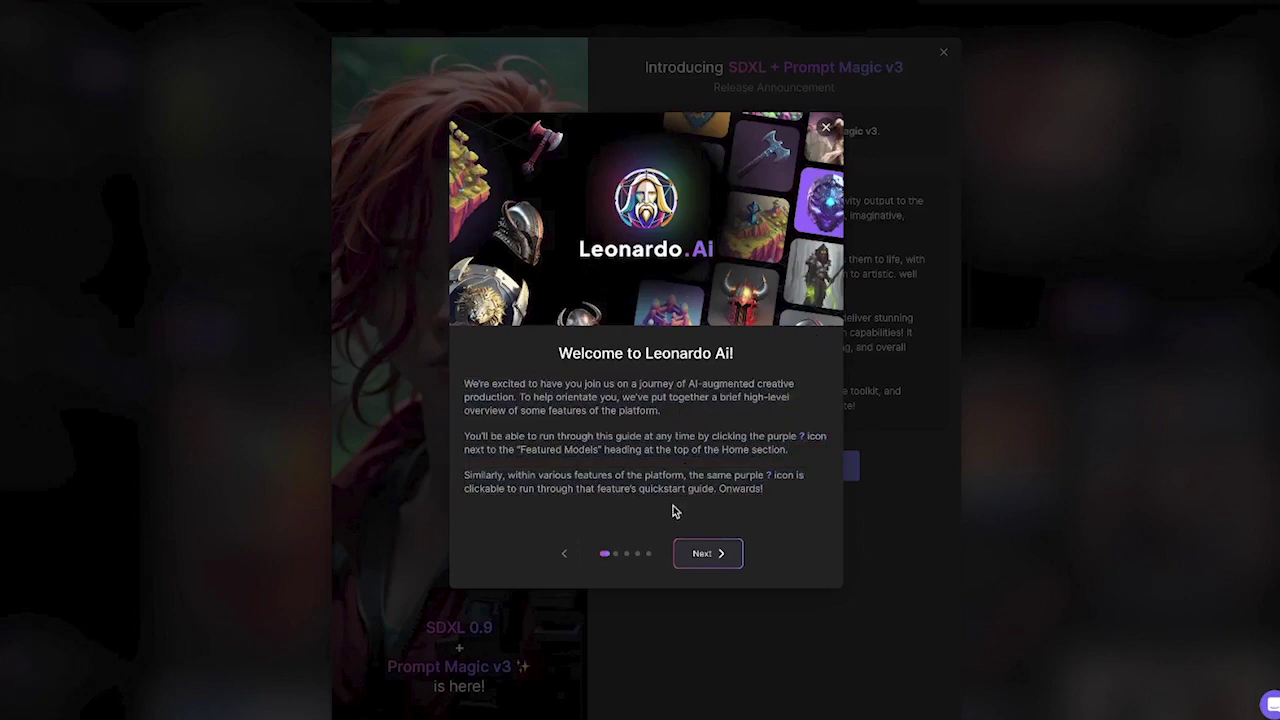
Step: Go through the remaining welcome guide pages to finish it, and dismiss the SDXL + Prompt Magic v3 release announcement
left_click(708, 553)
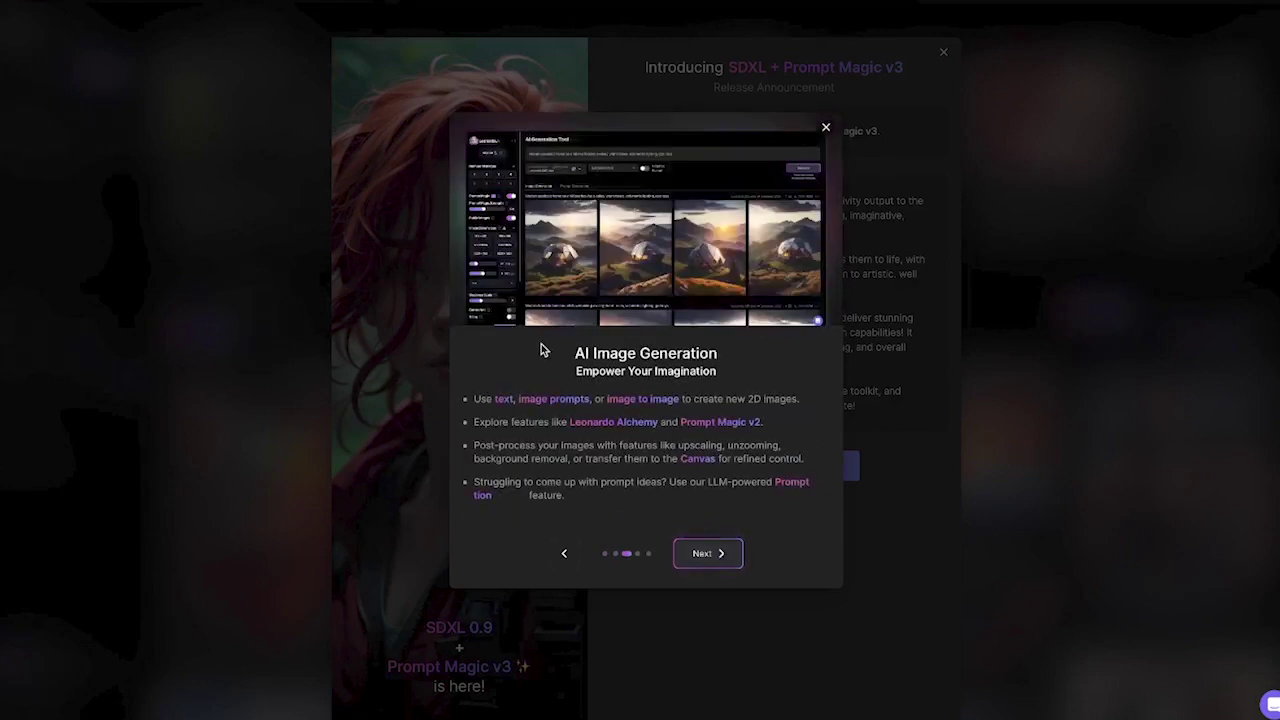
left_click(708, 558)
left_click(712, 557)
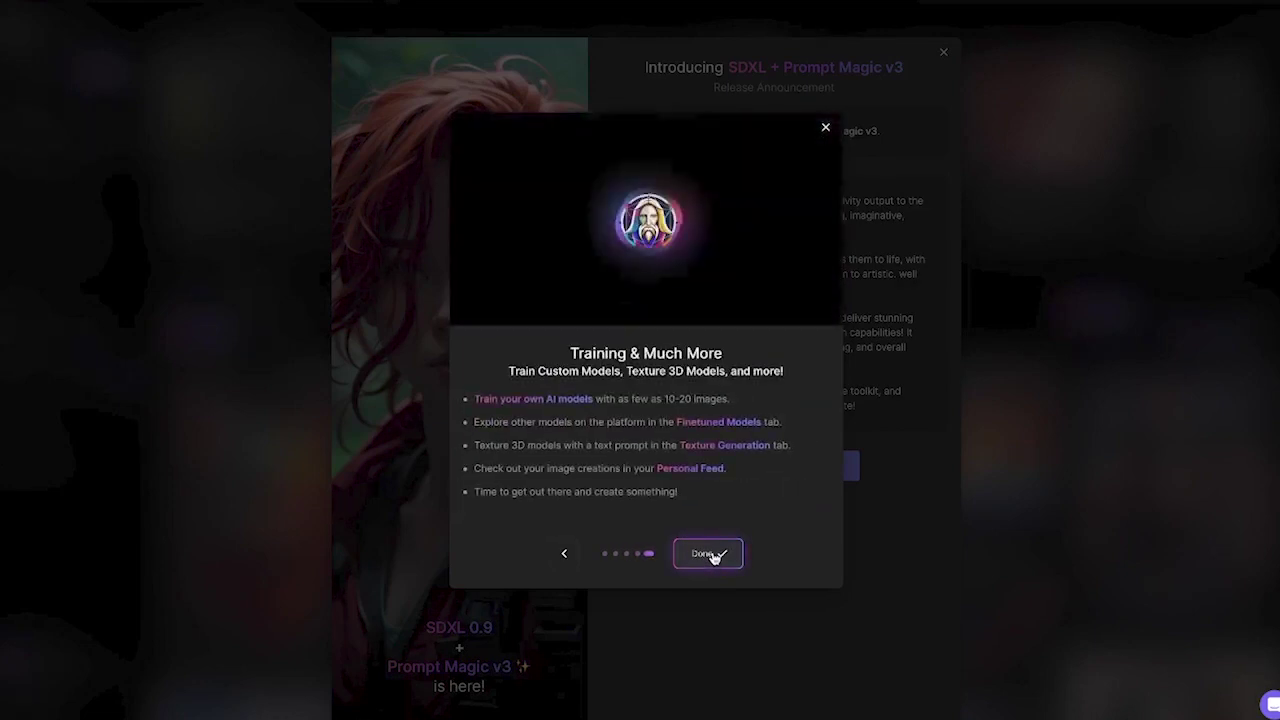
left_click(714, 556)
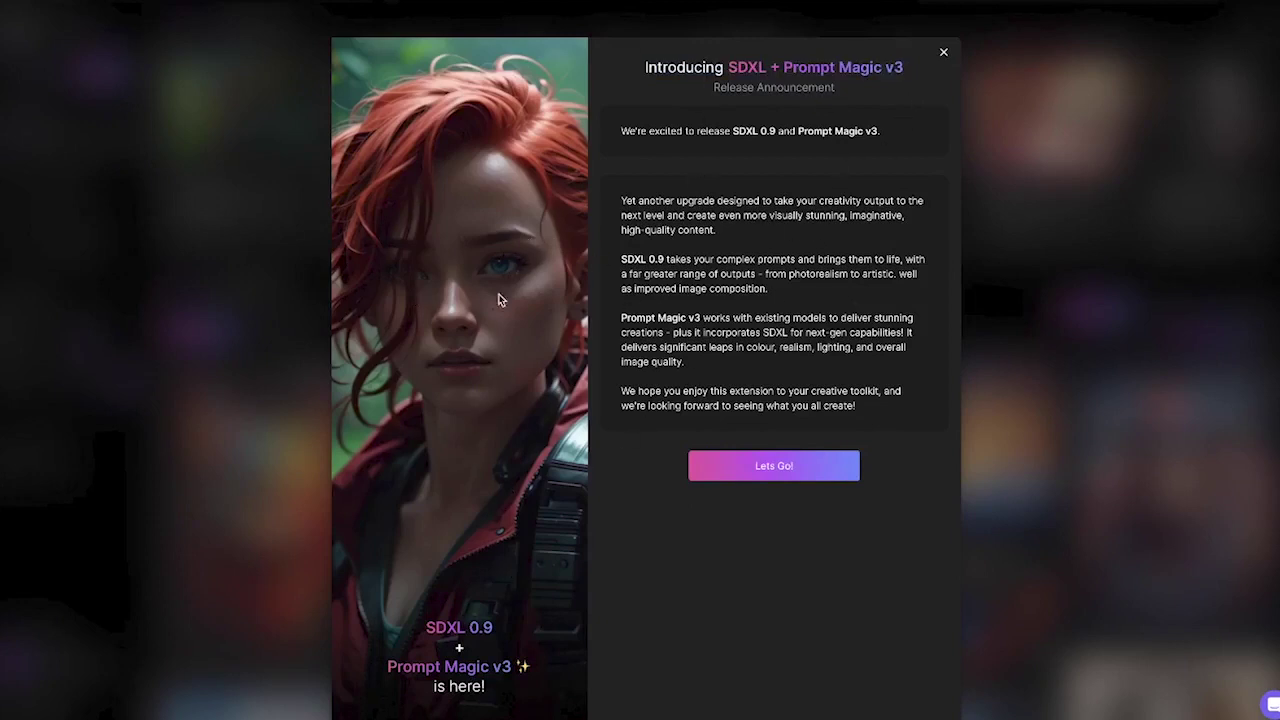
left_click(748, 470)
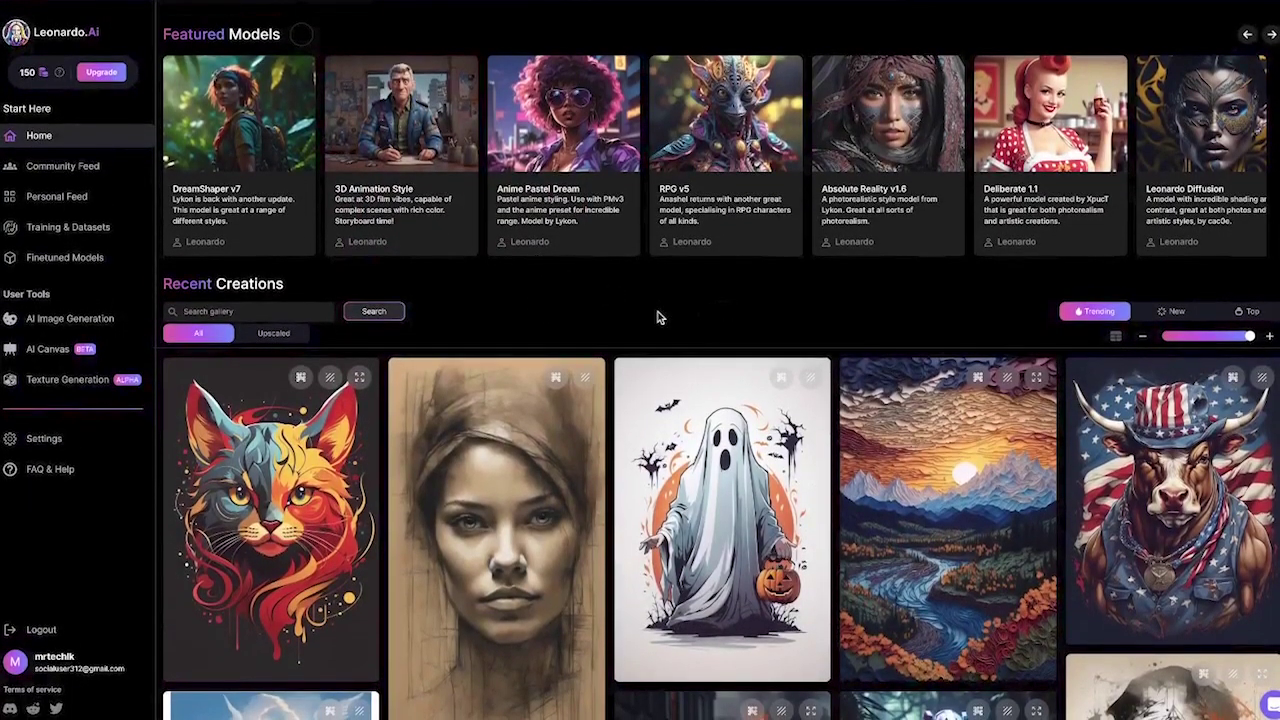
Step: Examine the Featured Models and browse the trending community images under Recent Creations on the home page
scroll(658, 317, "down", 5)
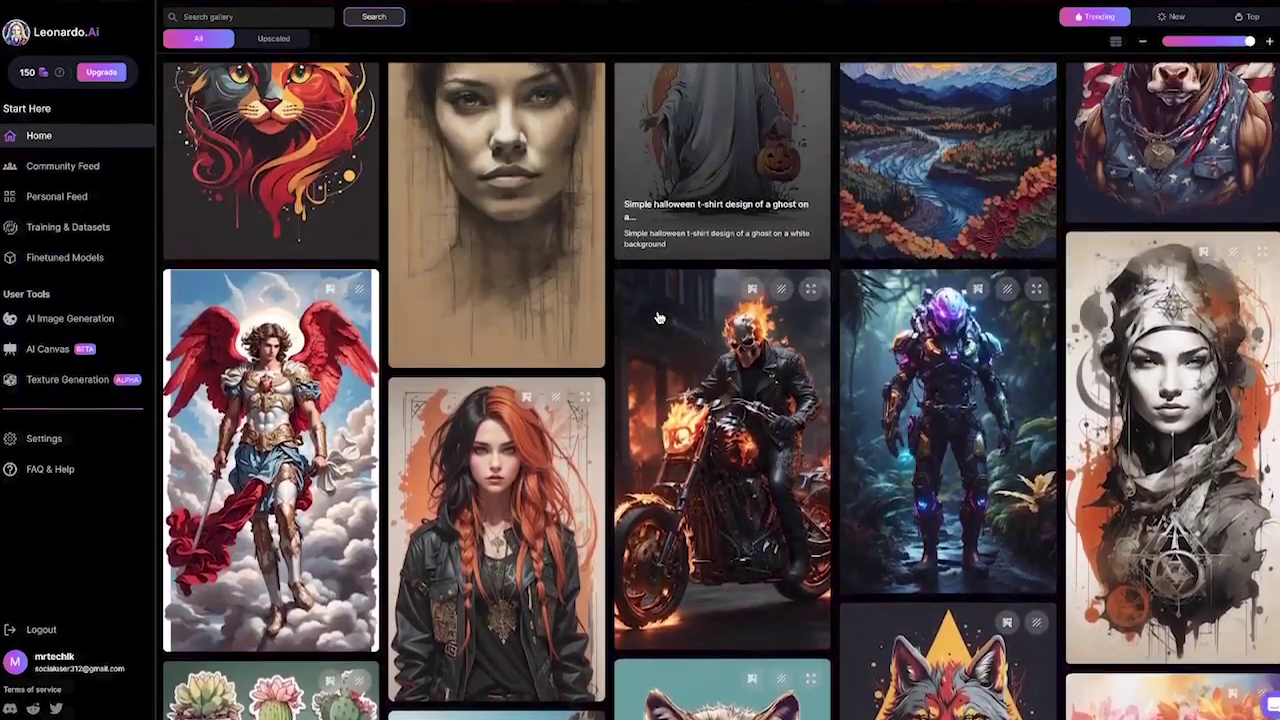
scroll(658, 317, "up", 1)
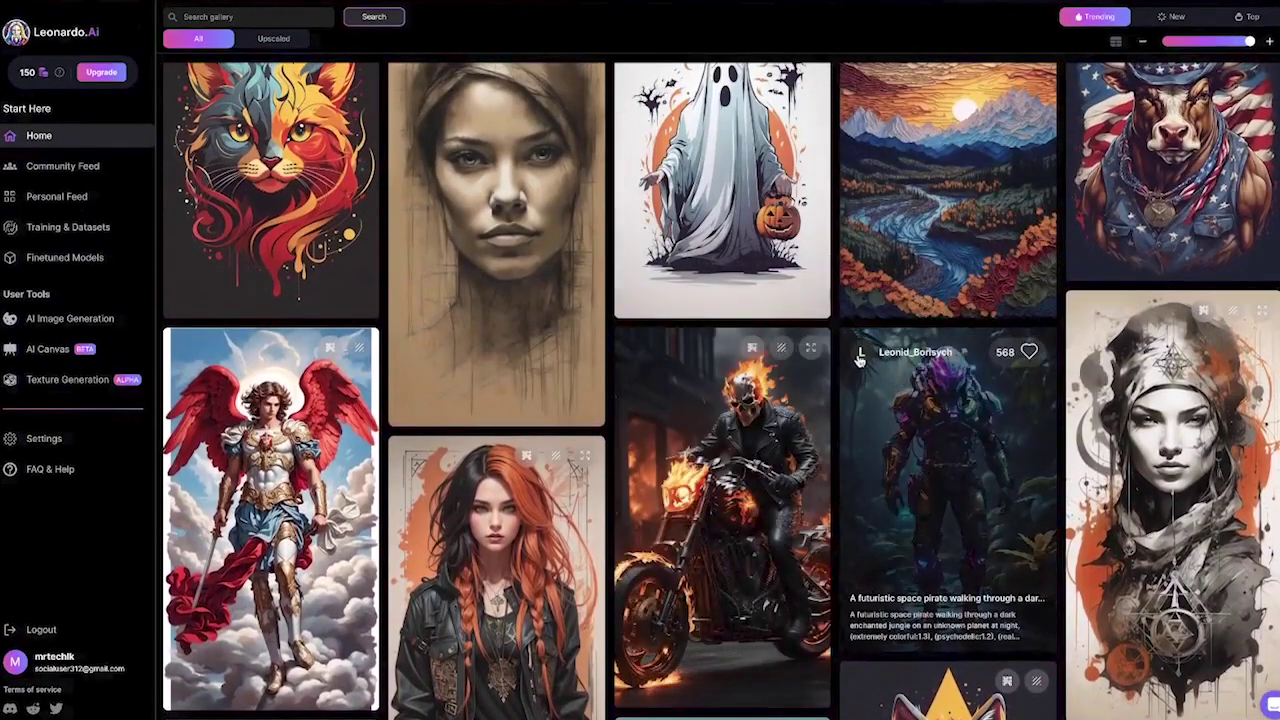
scroll(824, 253, "up", 1)
scroll(824, 253, "up", 3)
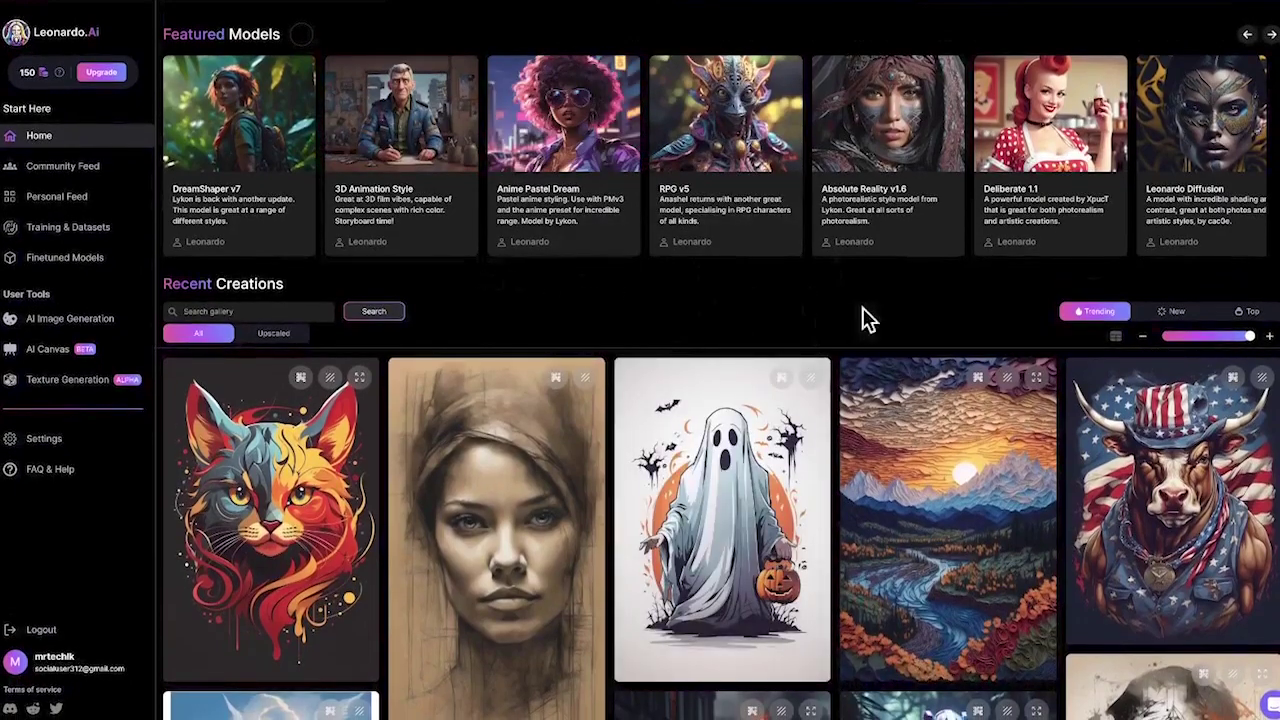
scroll(840, 313, "down", 5)
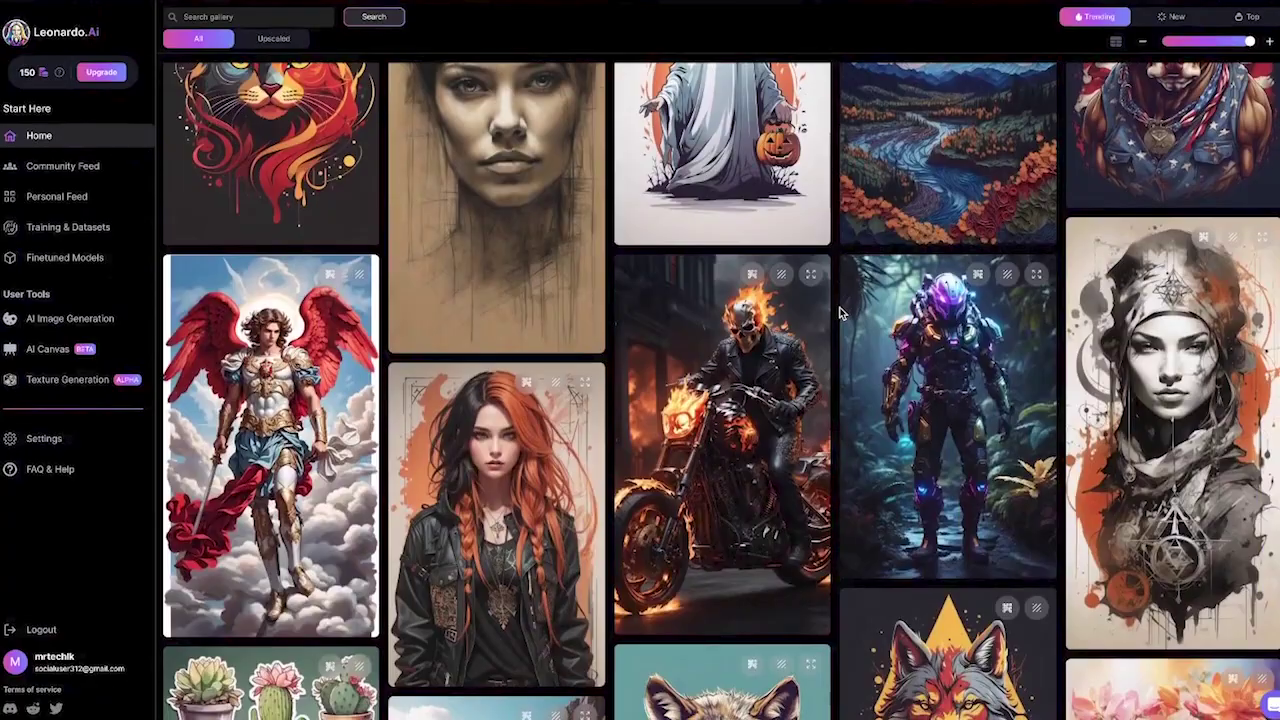
scroll(840, 313, "down", 15)
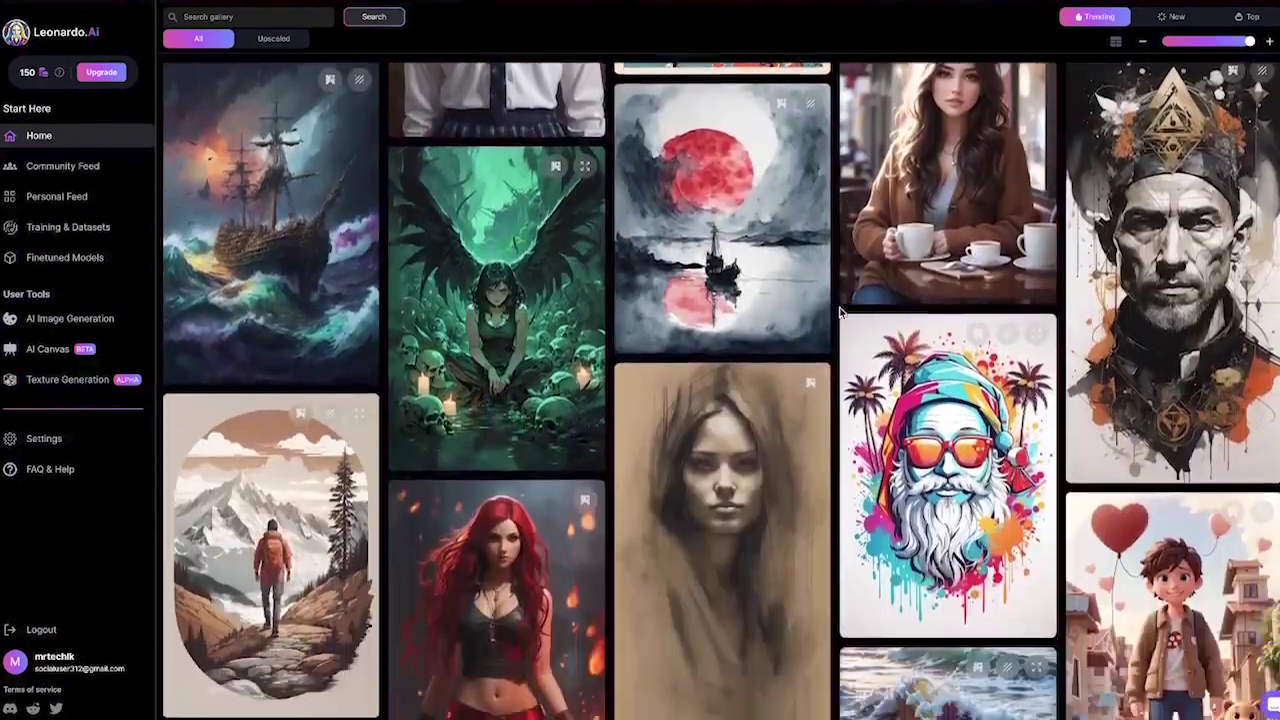
scroll(840, 313, "down", 15)
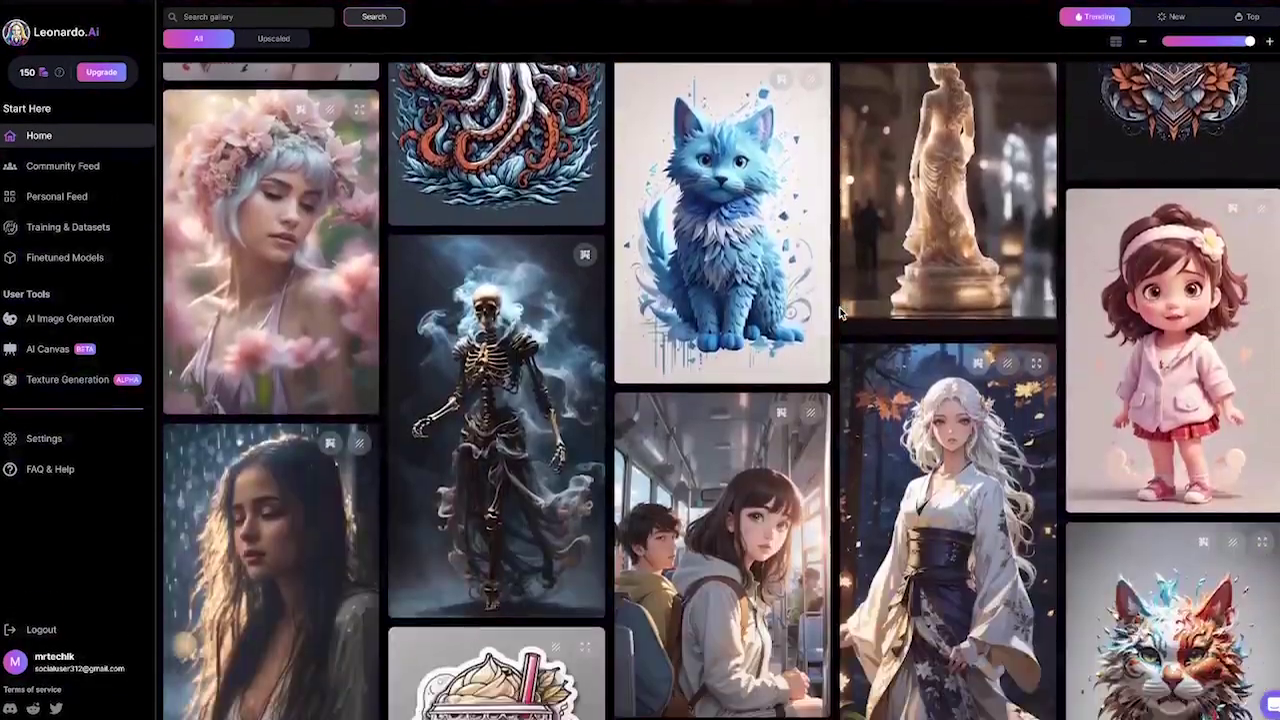
scroll(840, 313, "down", 4)
scroll(840, 313, "up", 2)
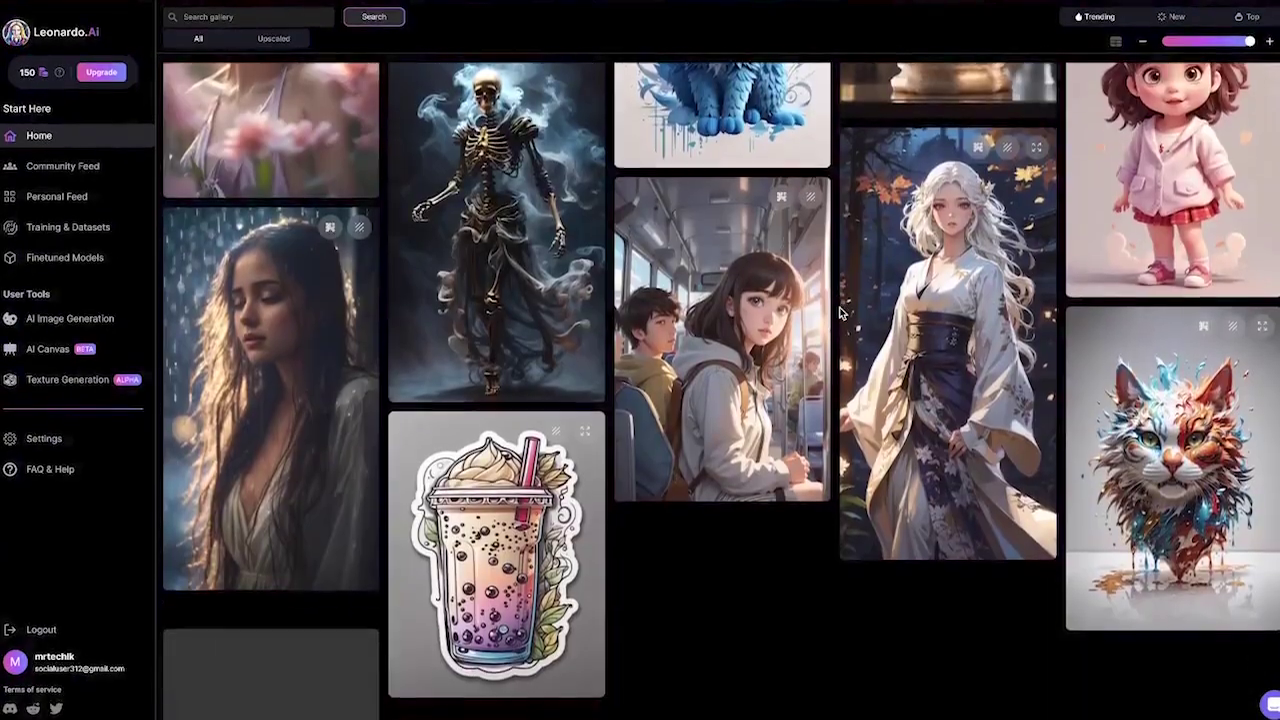
scroll(840, 313, "down", 4)
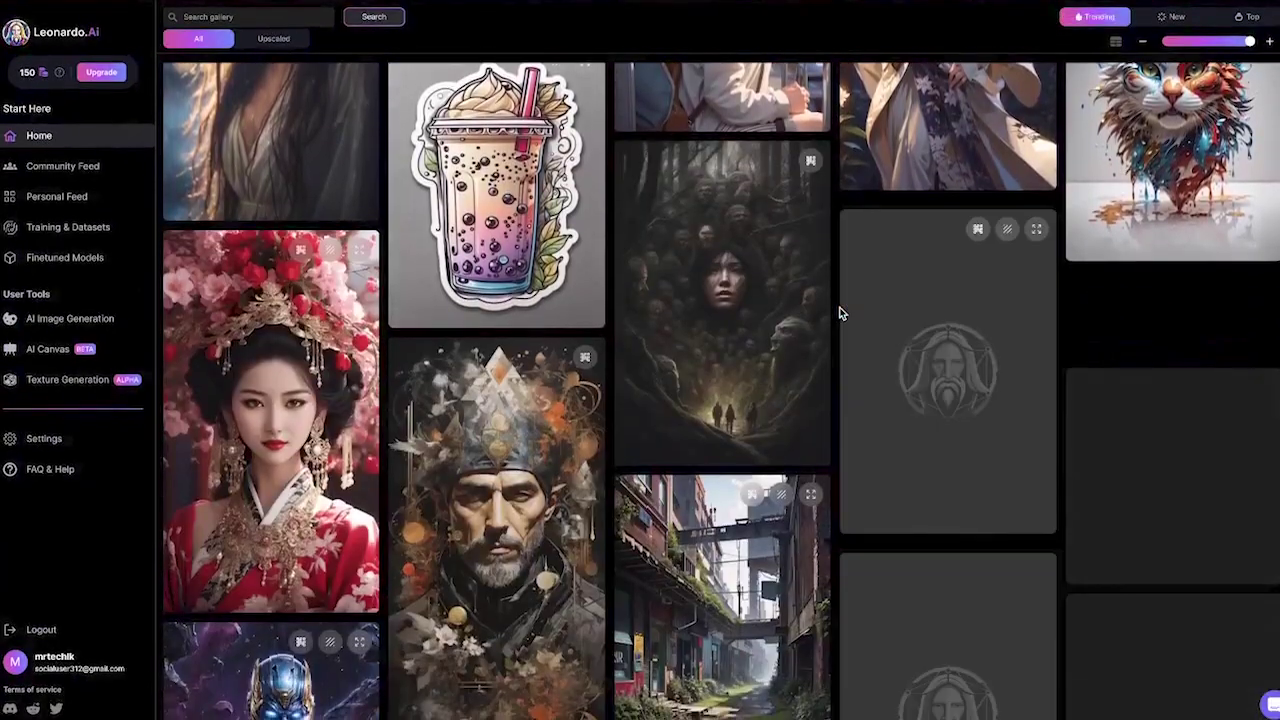
scroll(840, 313, "down", 15)
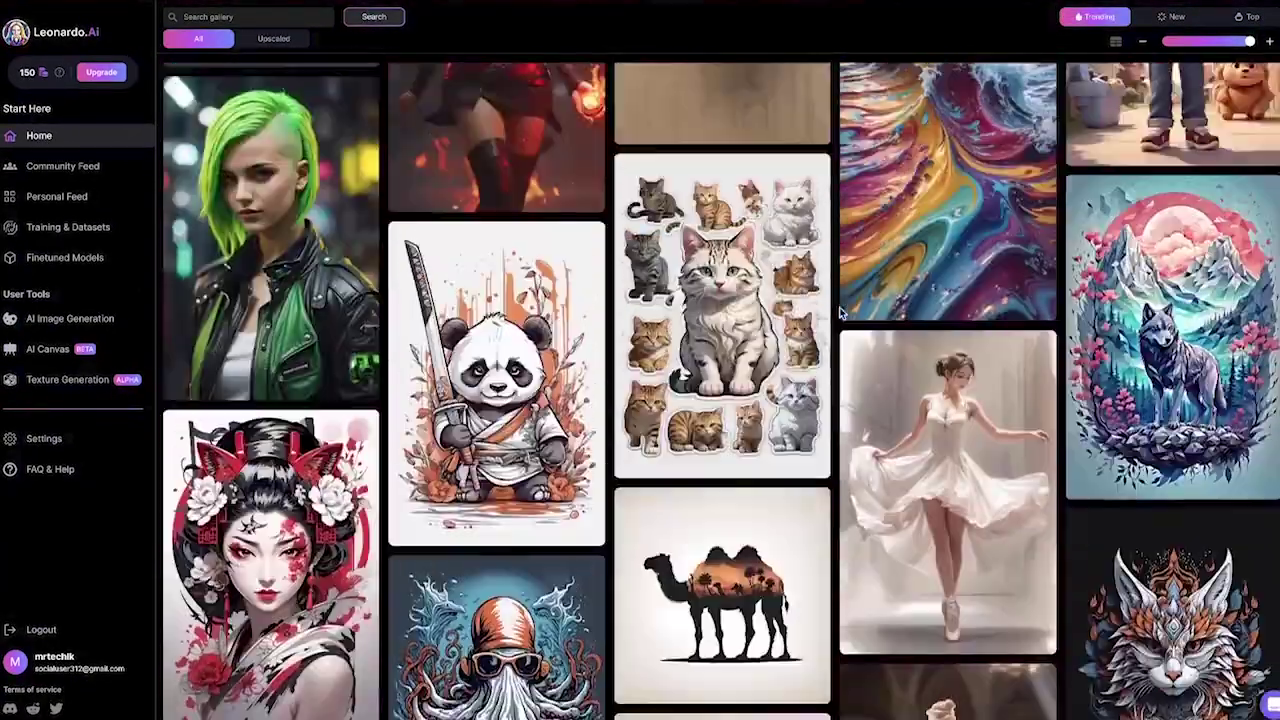
scroll(840, 313, "down", 15)
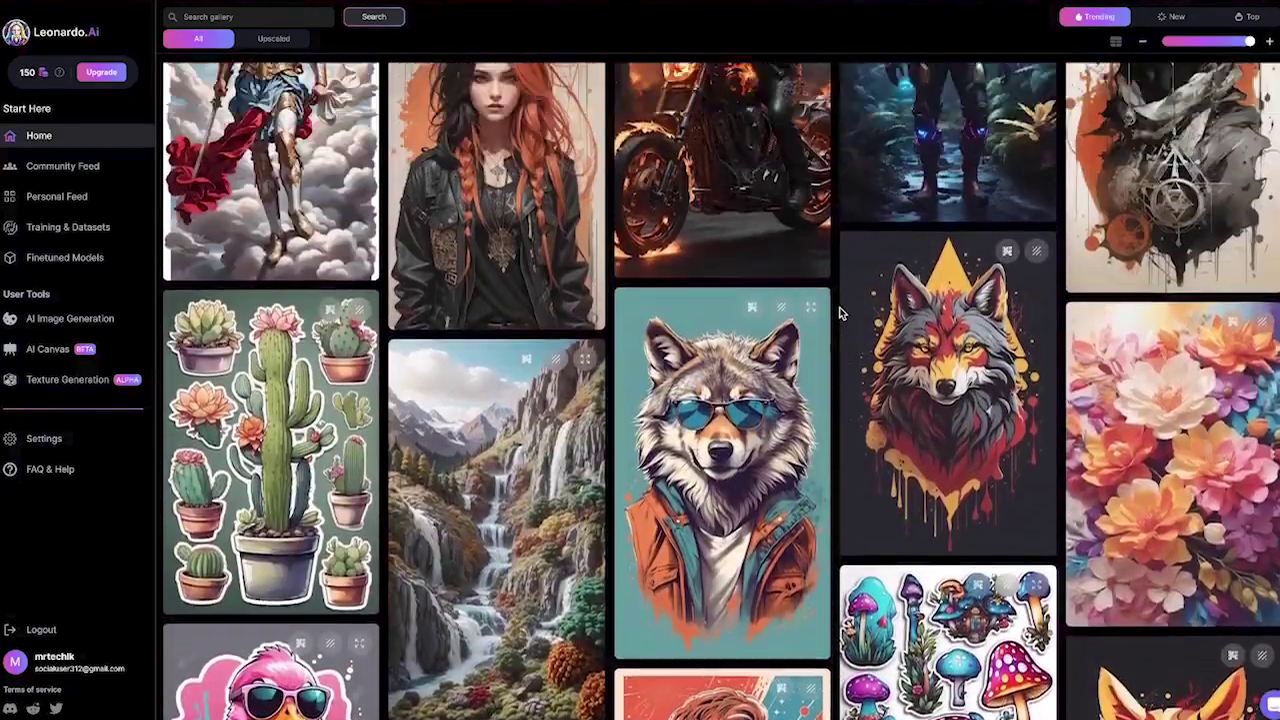
scroll(840, 313, "up", 6)
scroll(972, 366, "down", 2)
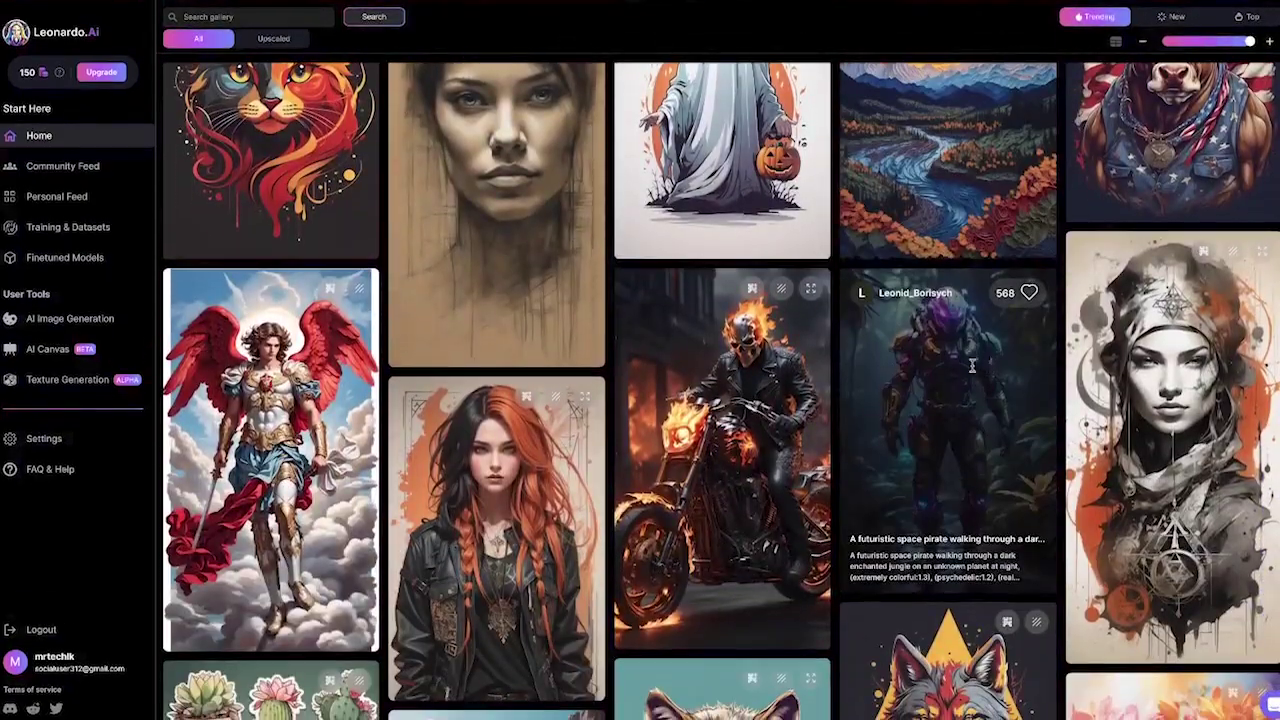
Step: Open the futuristic space pirate image and examine its prompt, negative prompt, generation settings and related images
left_click(850, 352)
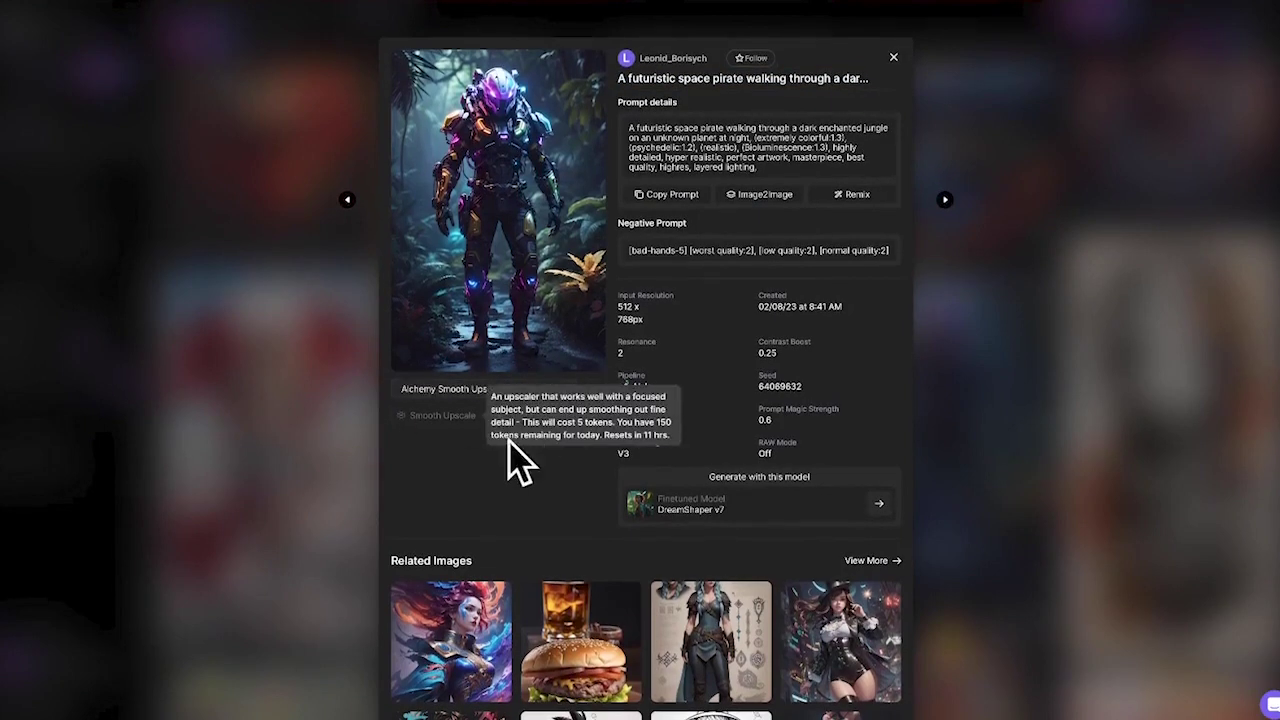
scroll(450, 440, "down", 1)
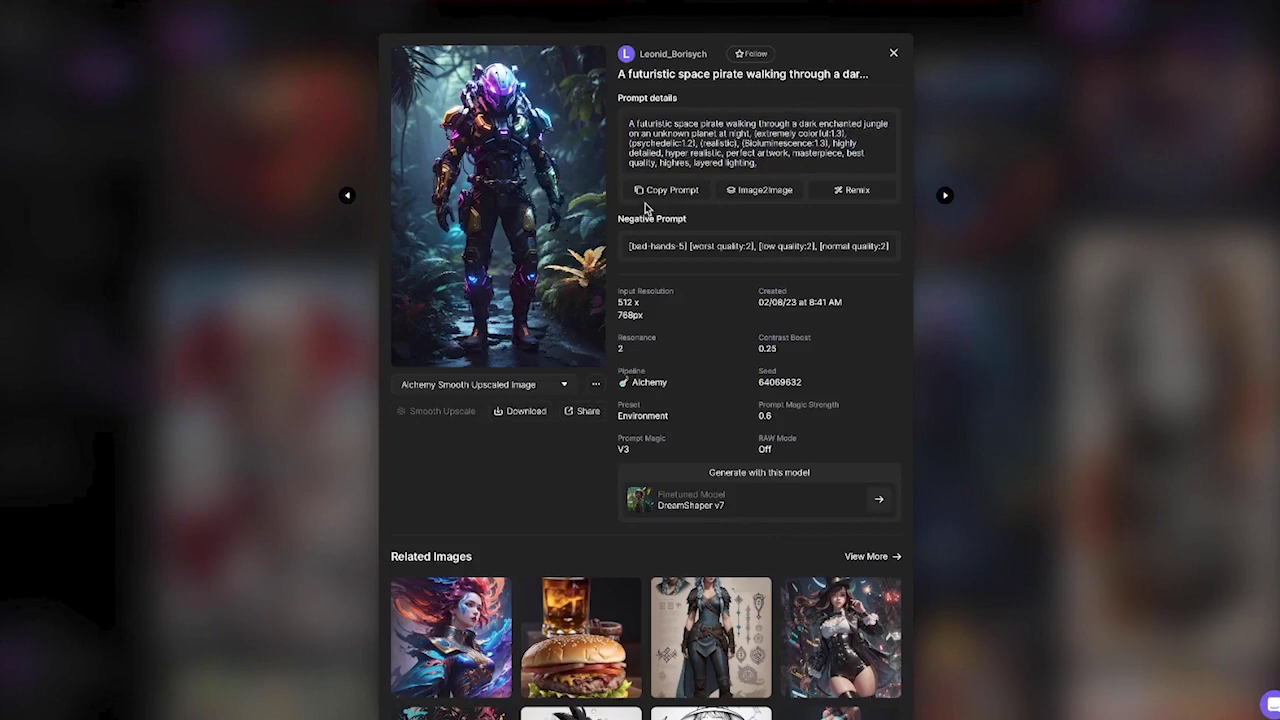
scroll(840, 93, "down", 1)
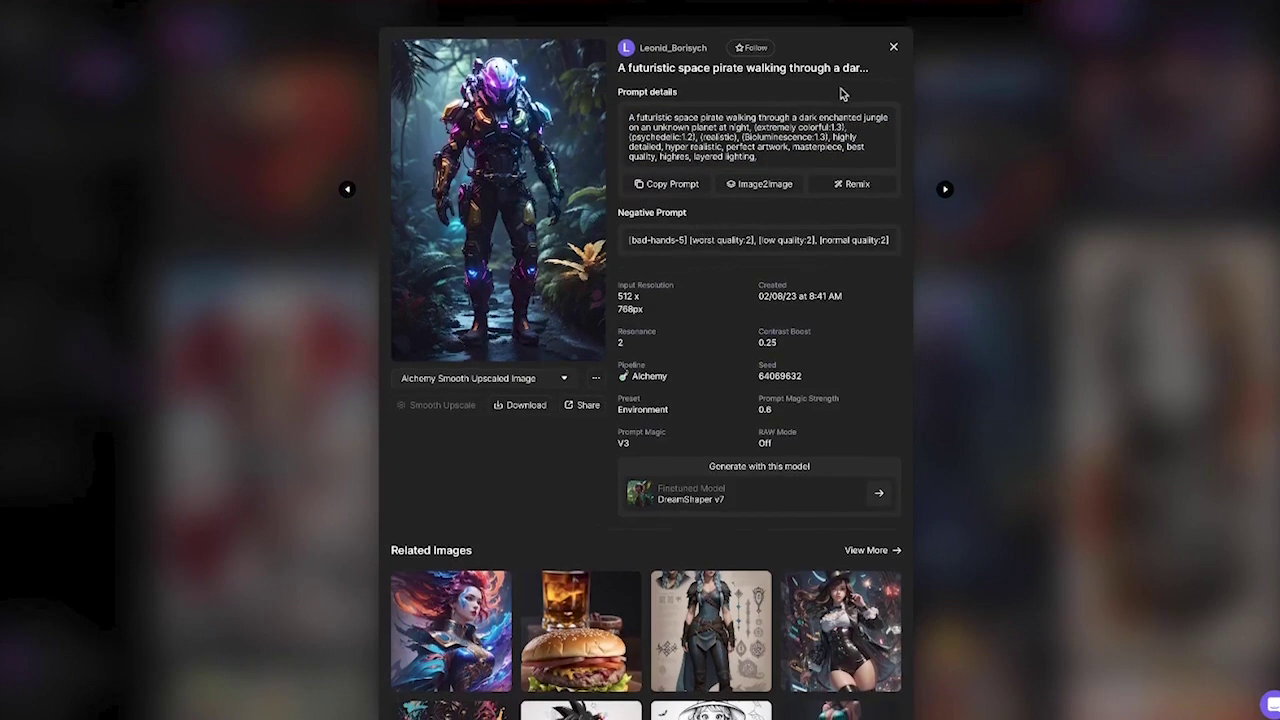
scroll(893, 58, "down", 1)
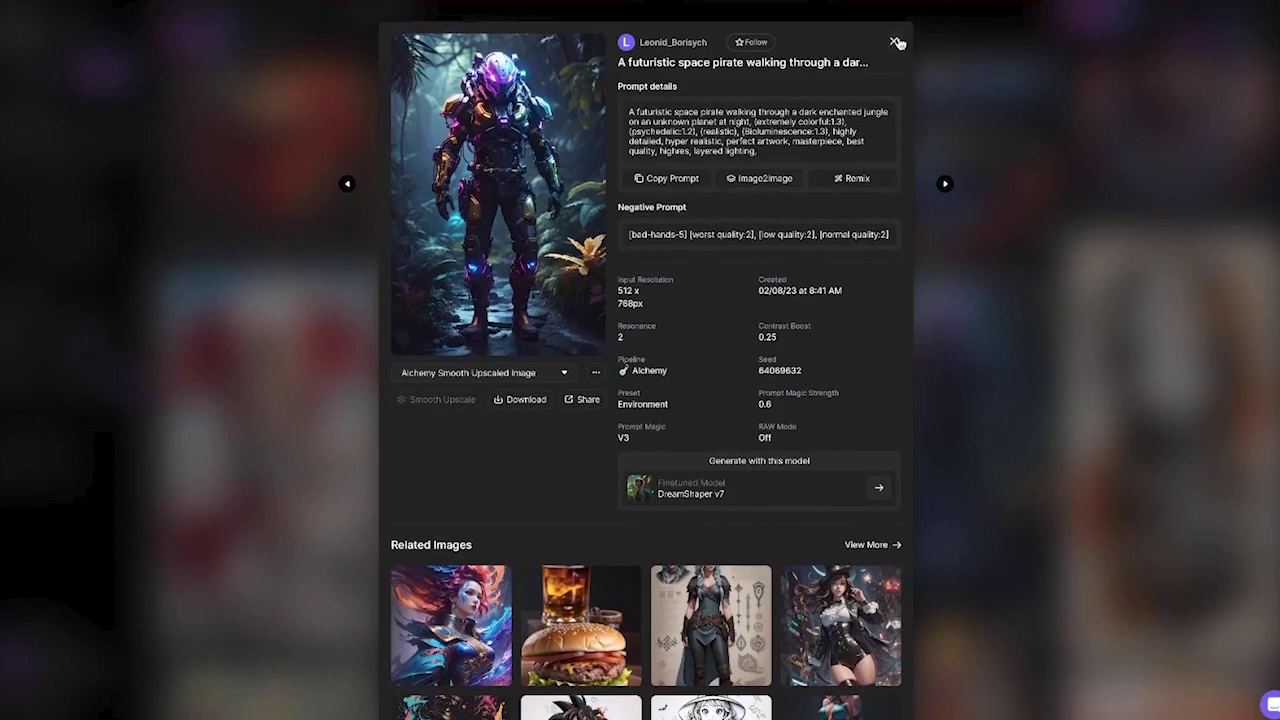
Step: Close the space pirate image's details and browse far down the trending community gallery to survey its range of subjects and art styles
left_click(895, 42)
scroll(857, 308, "down", 15)
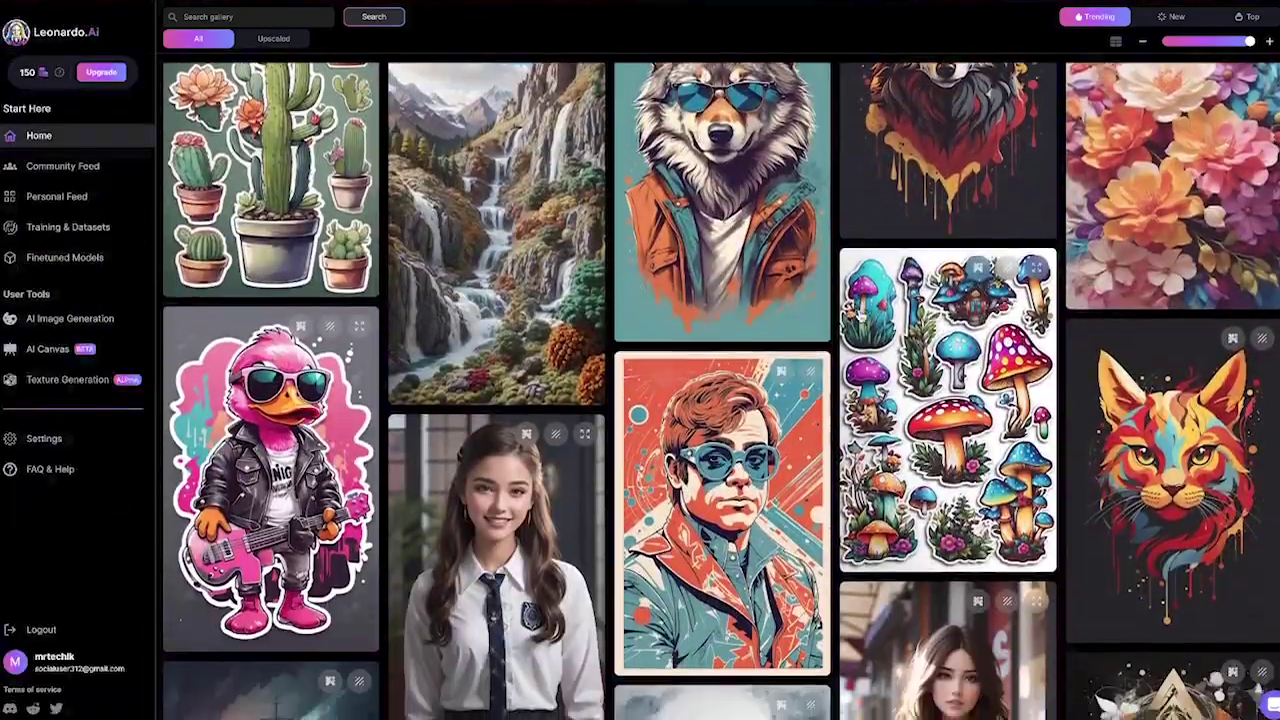
scroll(857, 315, "down", 15)
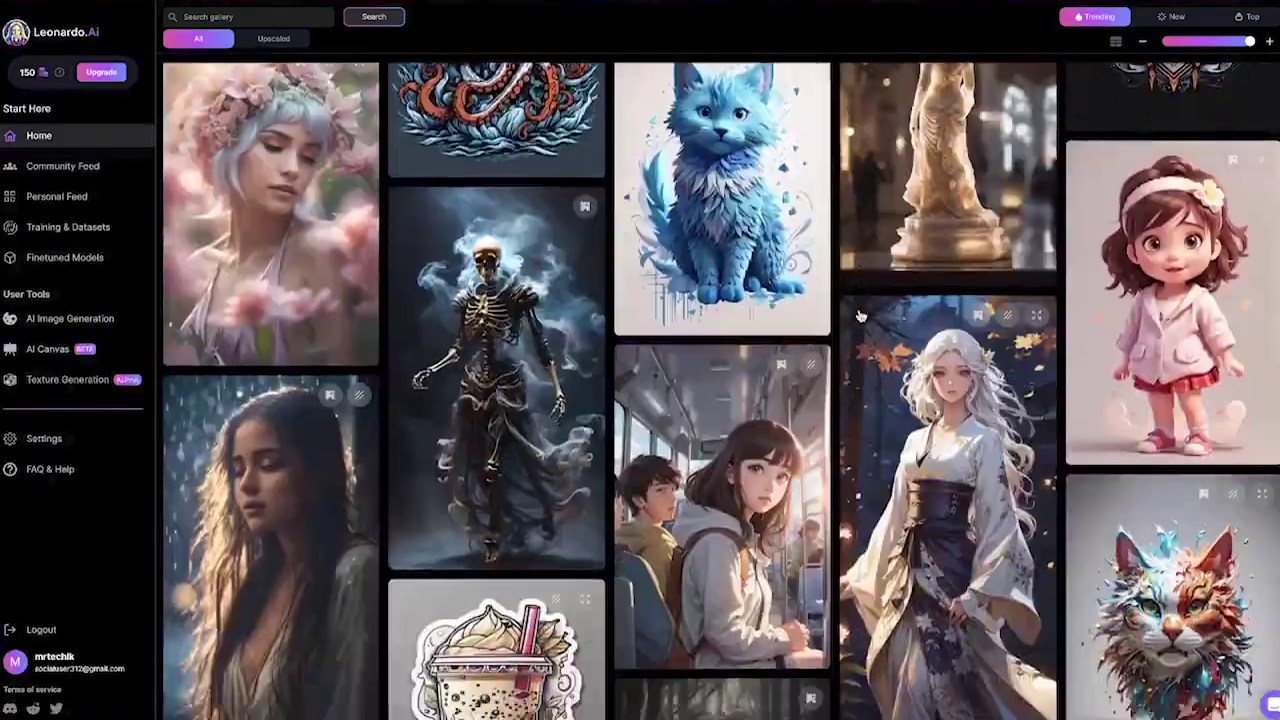
scroll(857, 316, "down", 5)
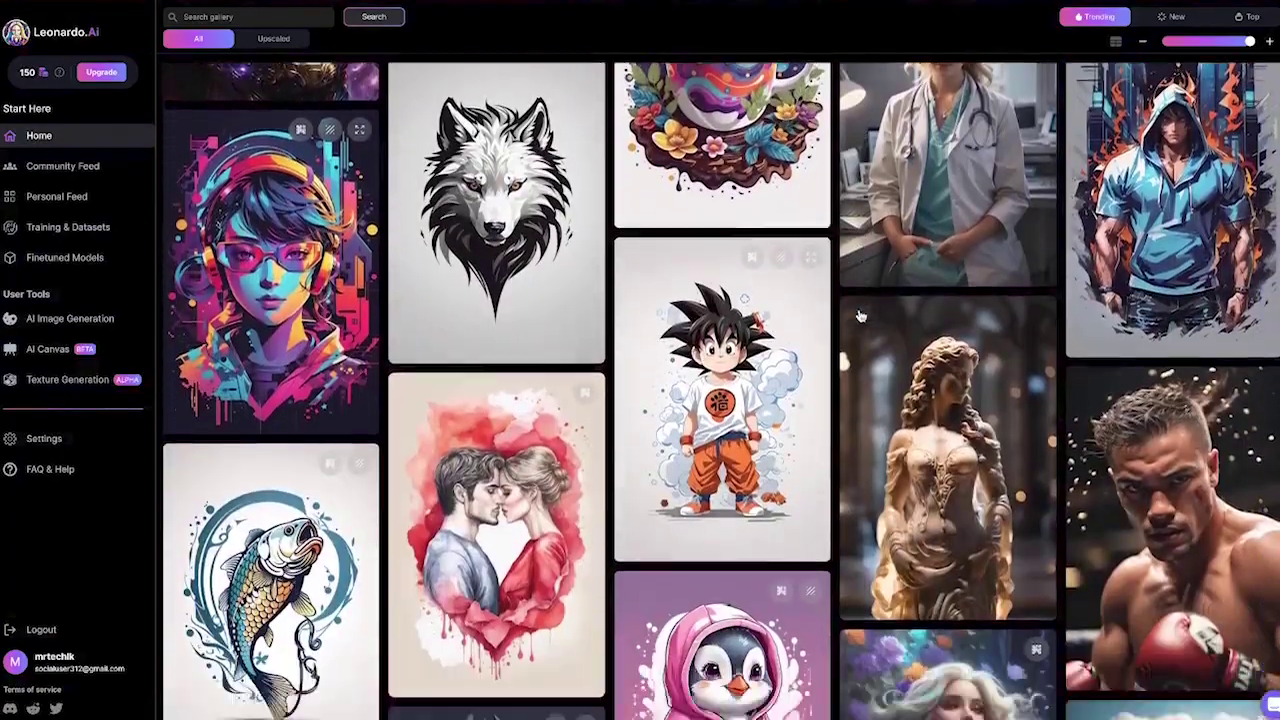
scroll(860, 316, "up", 3)
scroll(860, 316, "down", 15)
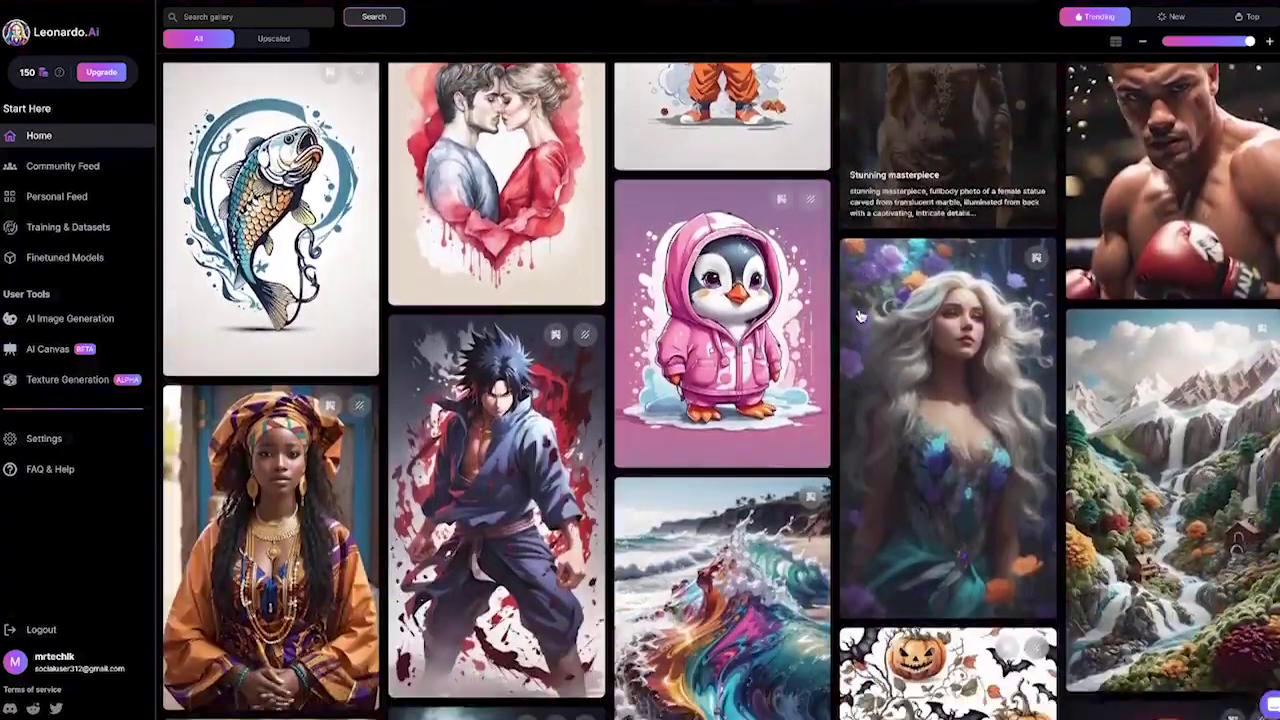
scroll(860, 316, "down", 8)
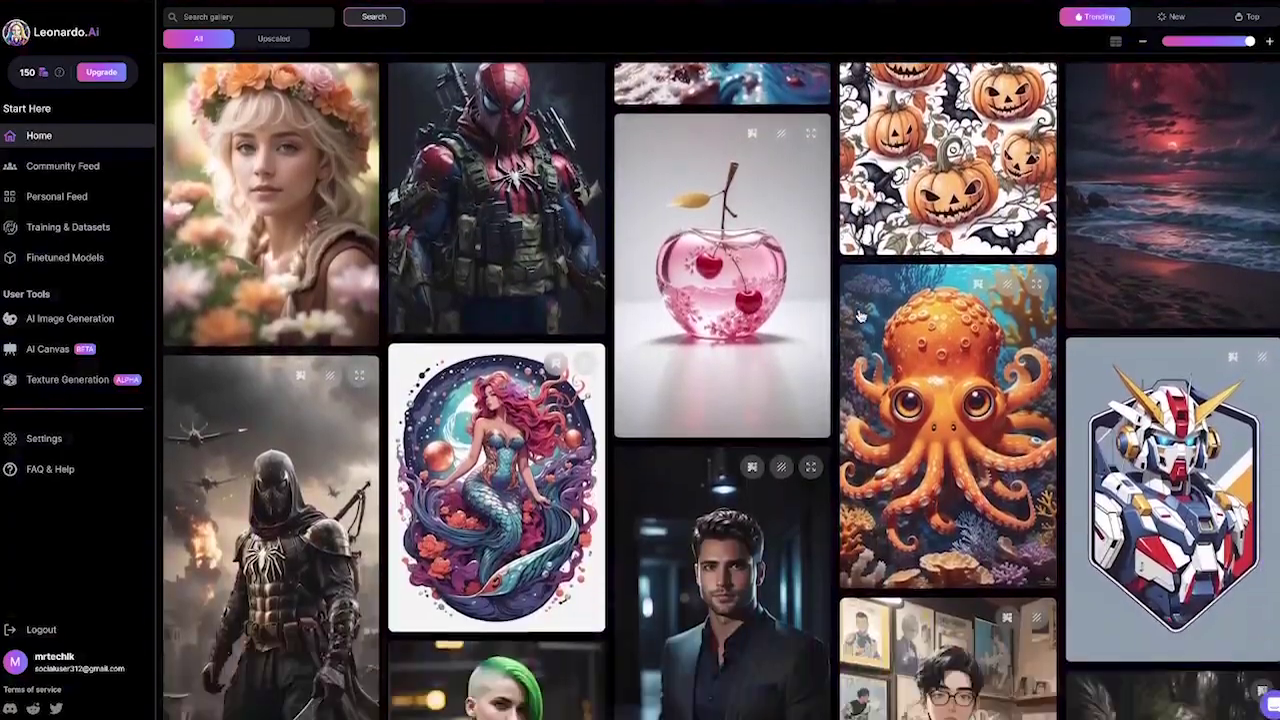
scroll(858, 316, "down", 5)
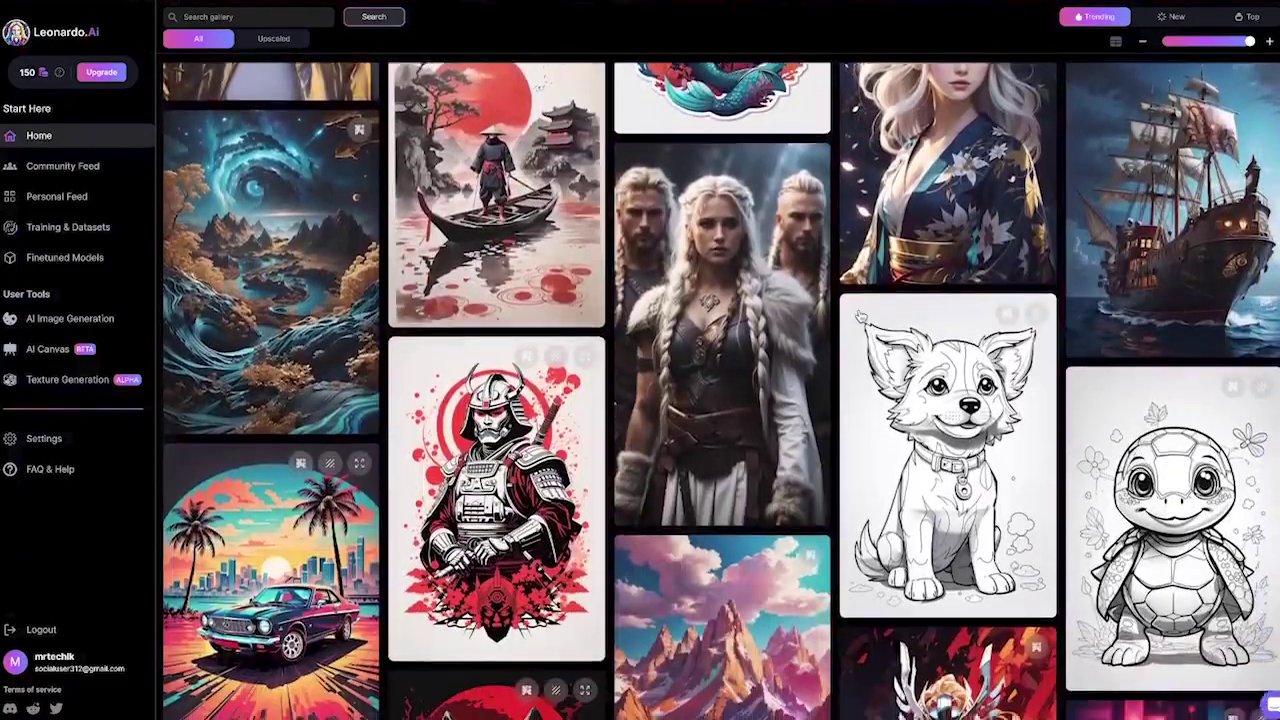
scroll(860, 316, "down", 7)
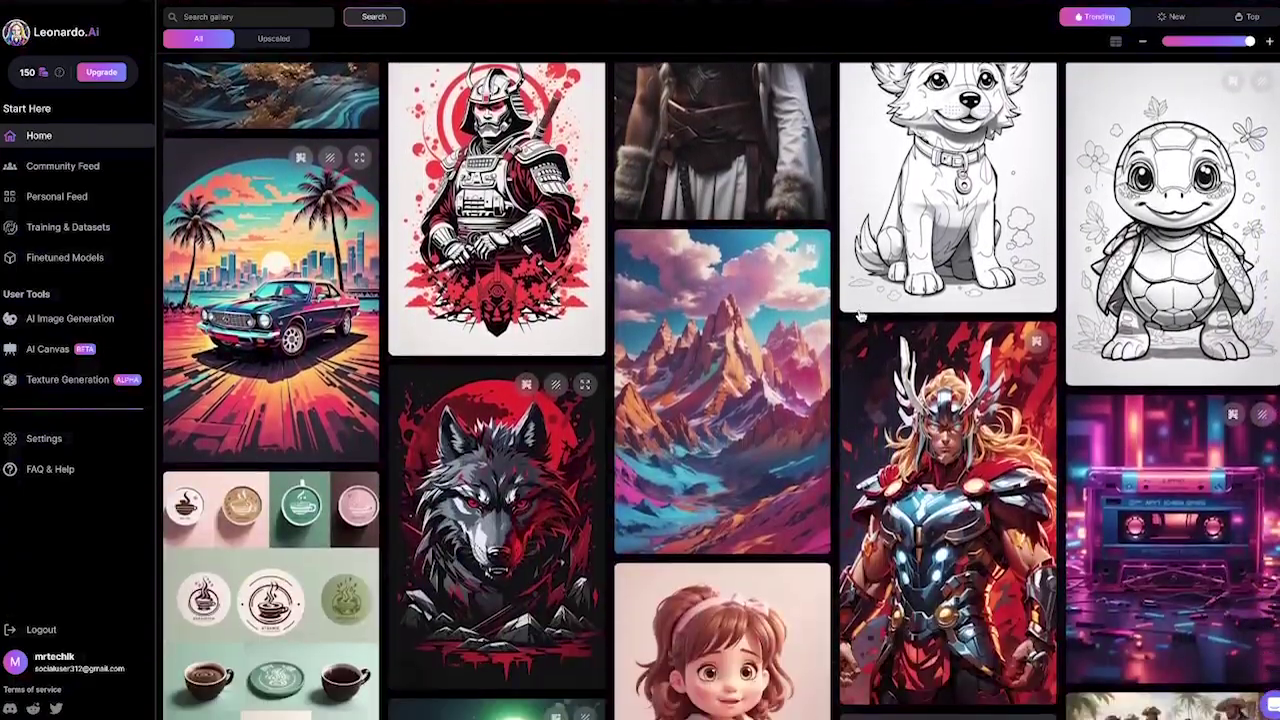
scroll(858, 316, "down", 10)
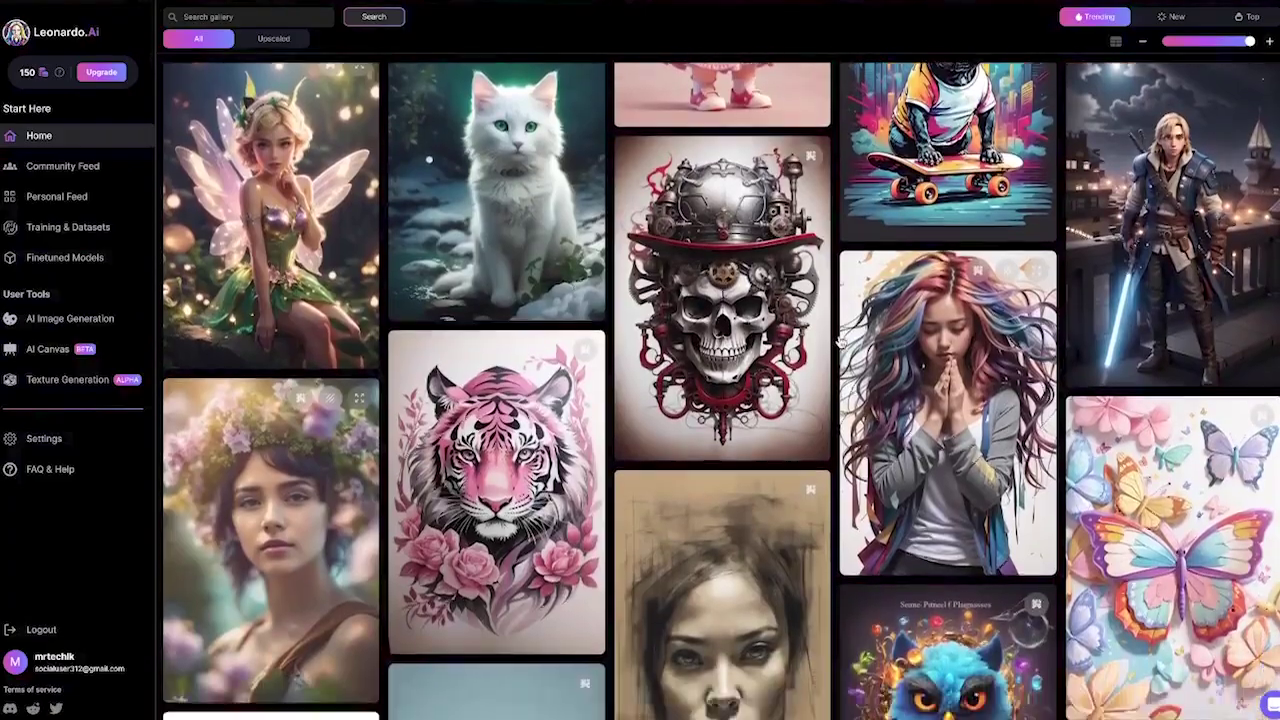
scroll(839, 335, "down", 6)
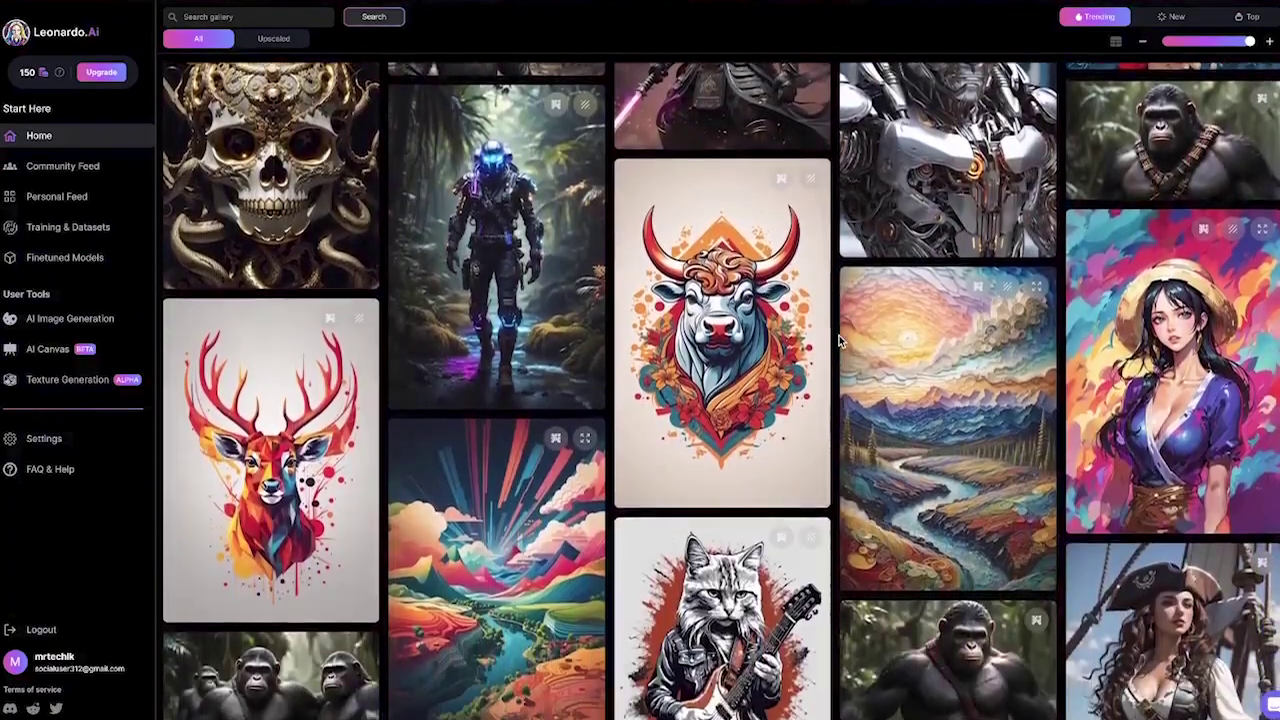
scroll(839, 335, "down", 8)
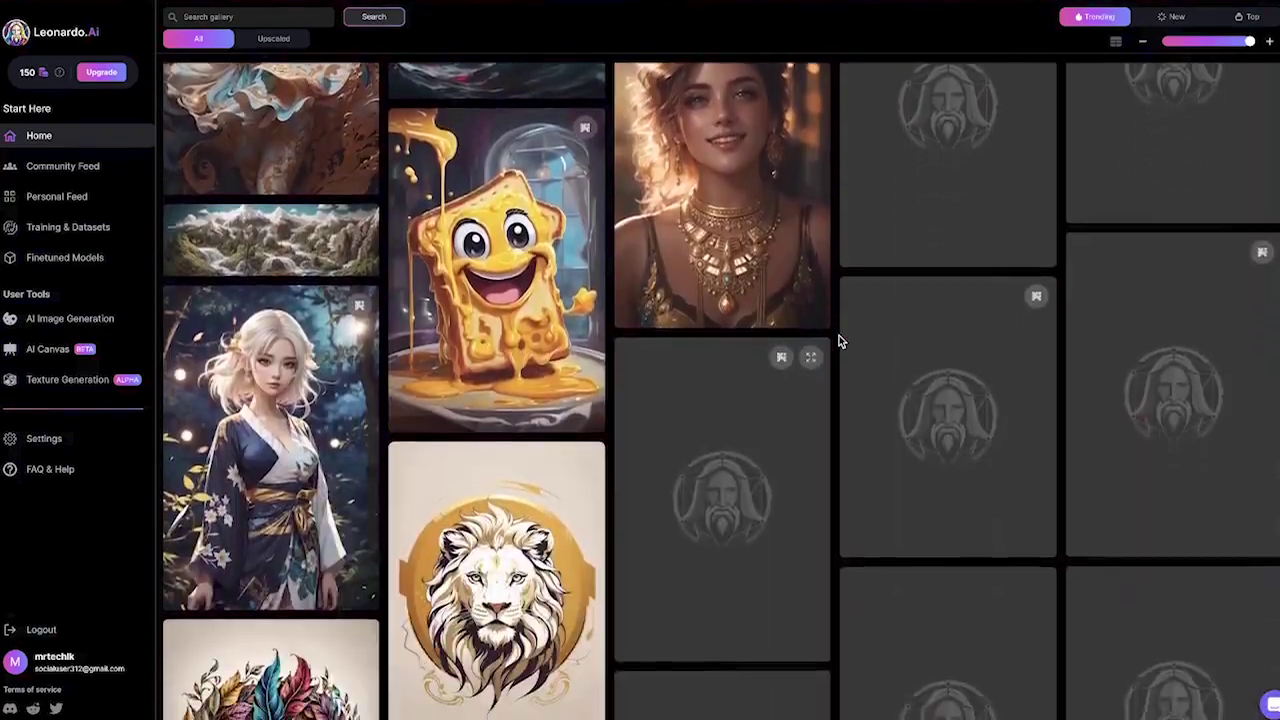
scroll(839, 341, "down", 5)
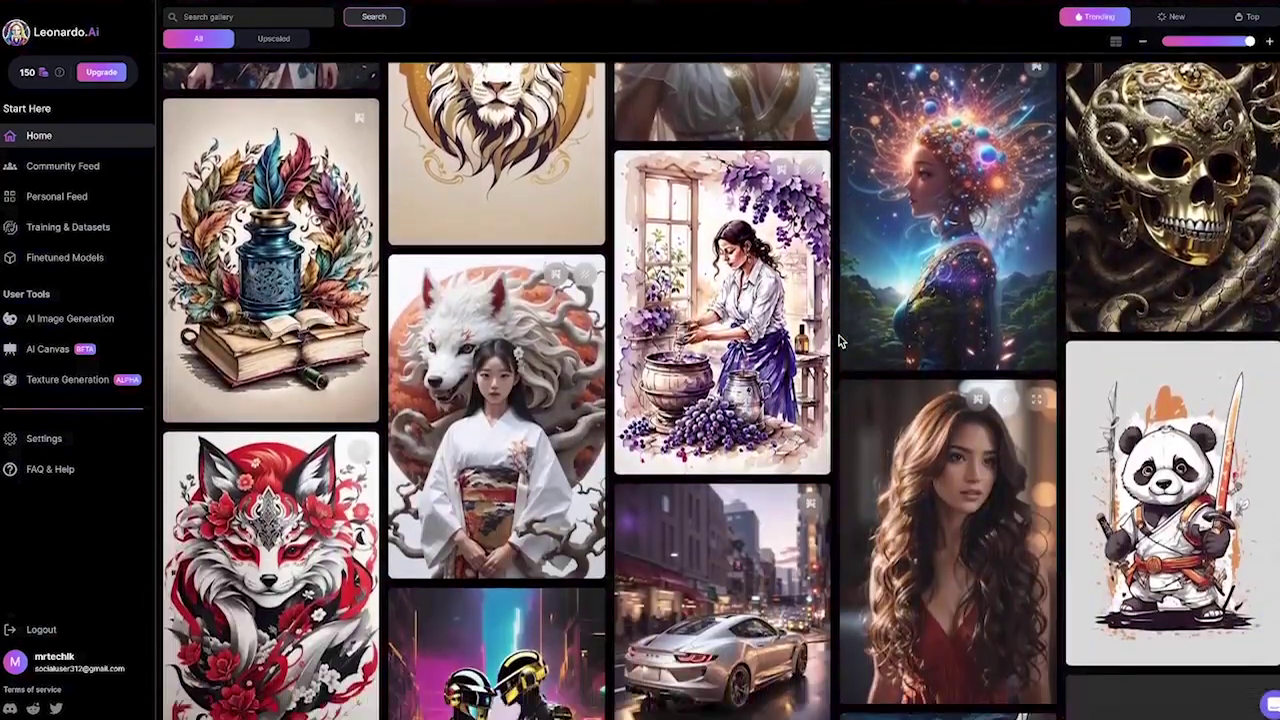
scroll(839, 341, "down", 8)
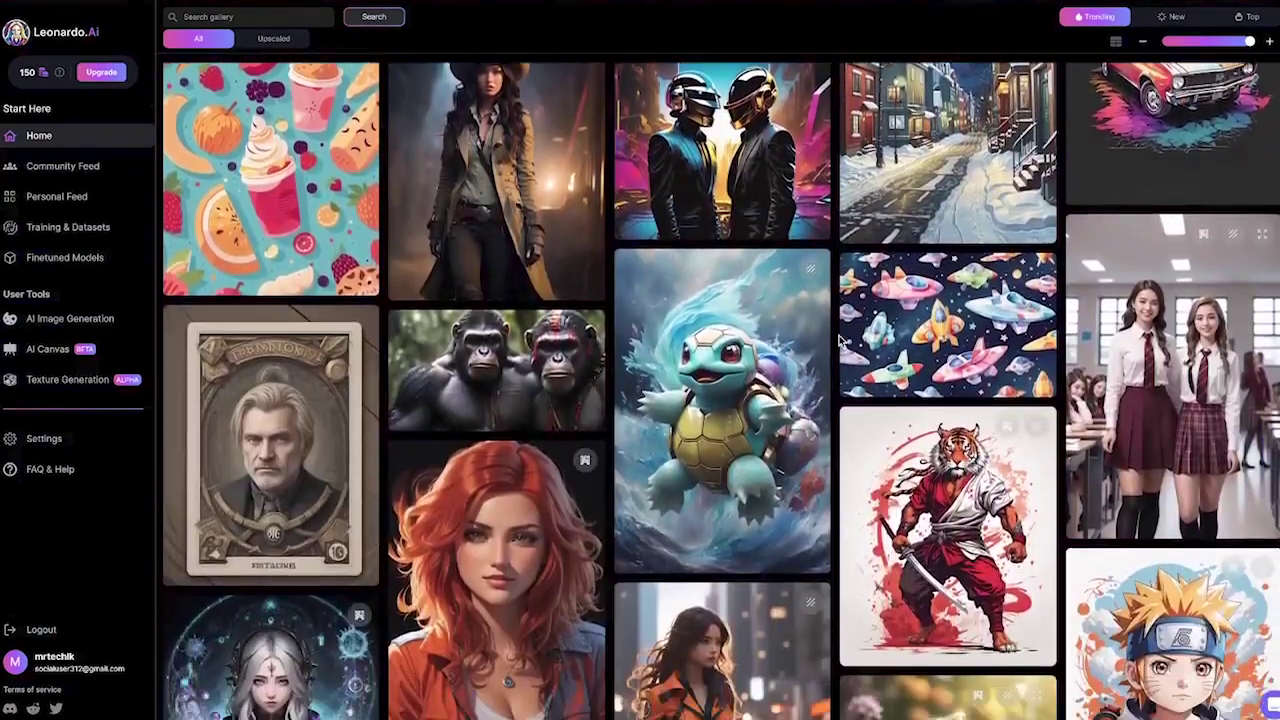
scroll(840, 341, "down", 13)
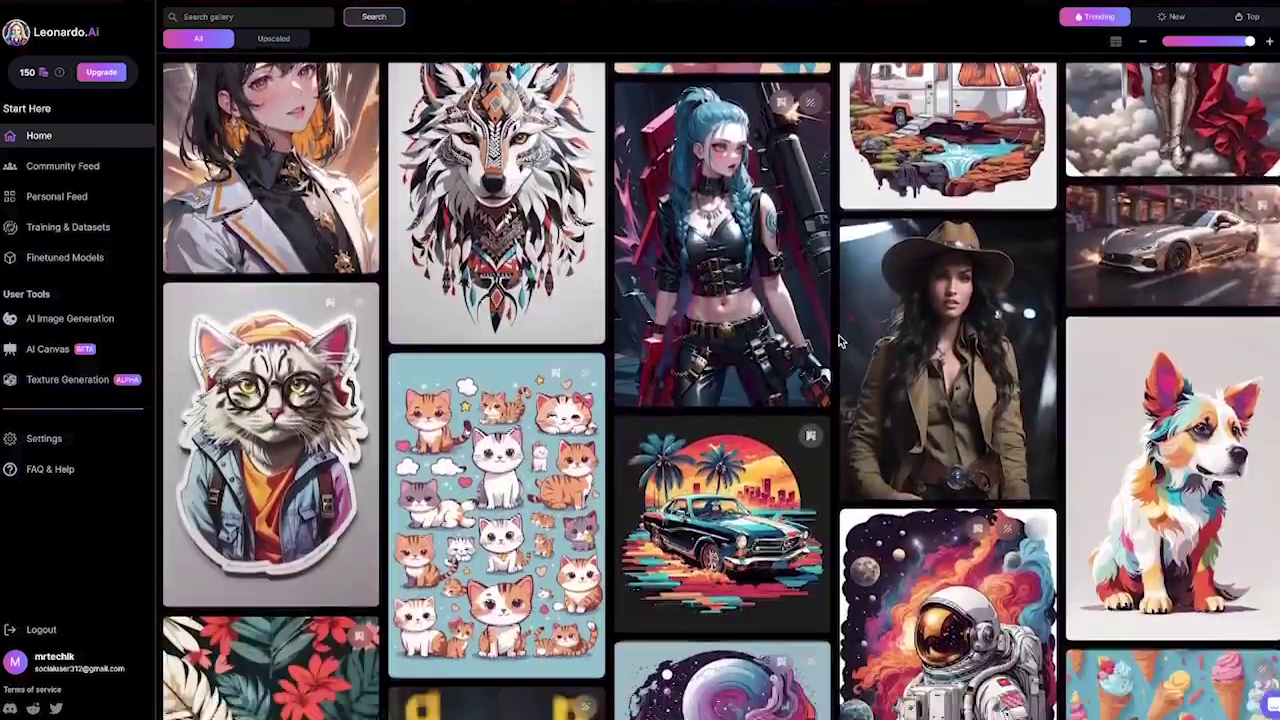
scroll(840, 341, "down", 12)
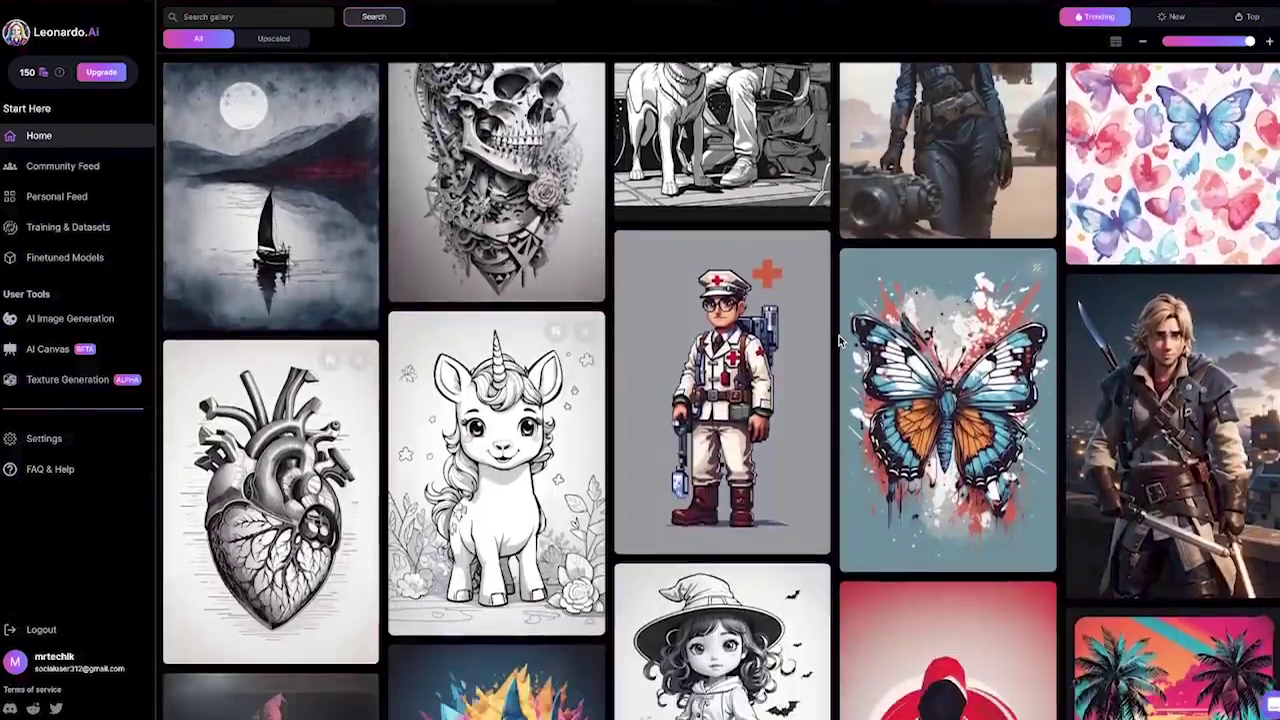
scroll(839, 335, "down", 9)
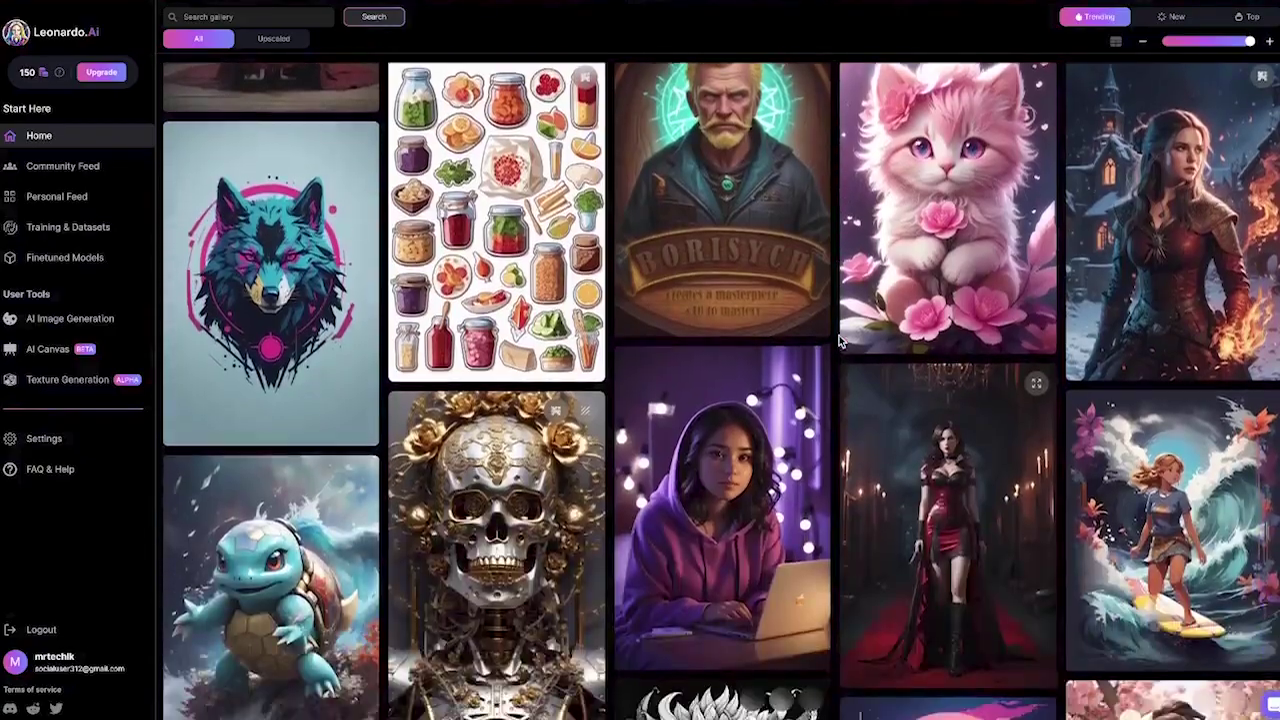
scroll(839, 335, "down", 10)
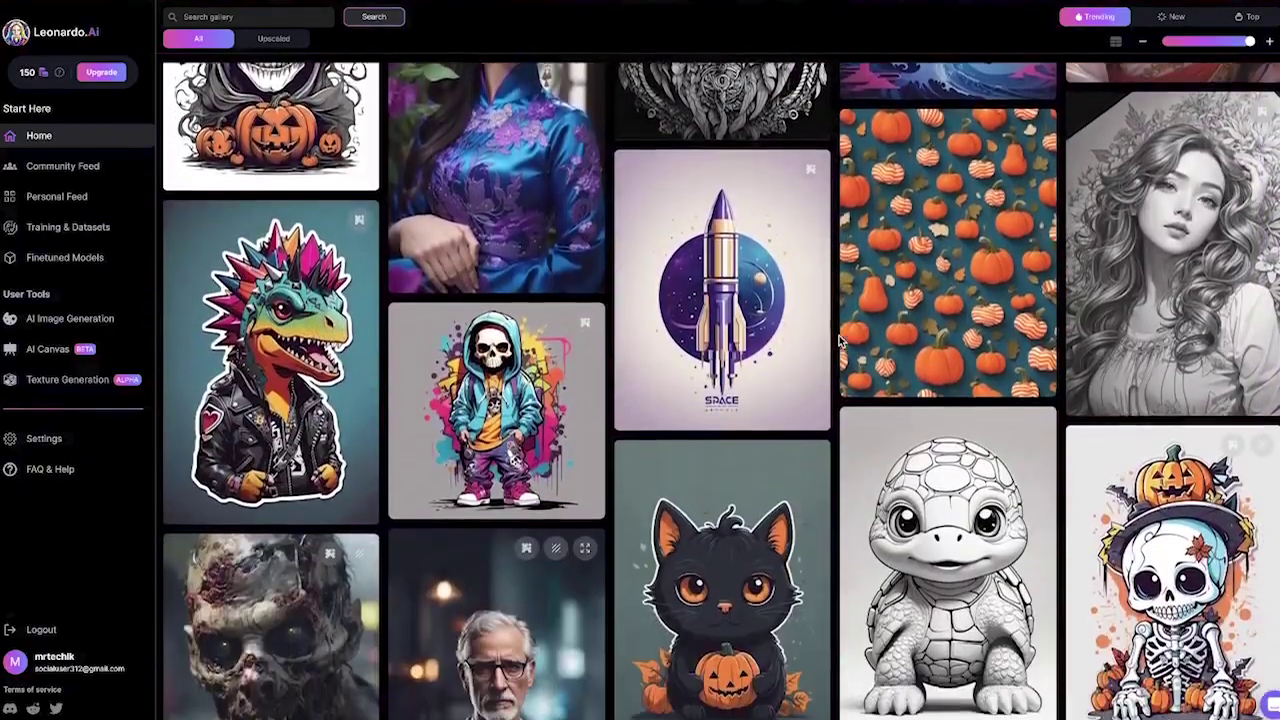
scroll(840, 341, "down", 2)
scroll(839, 341, "down", 8)
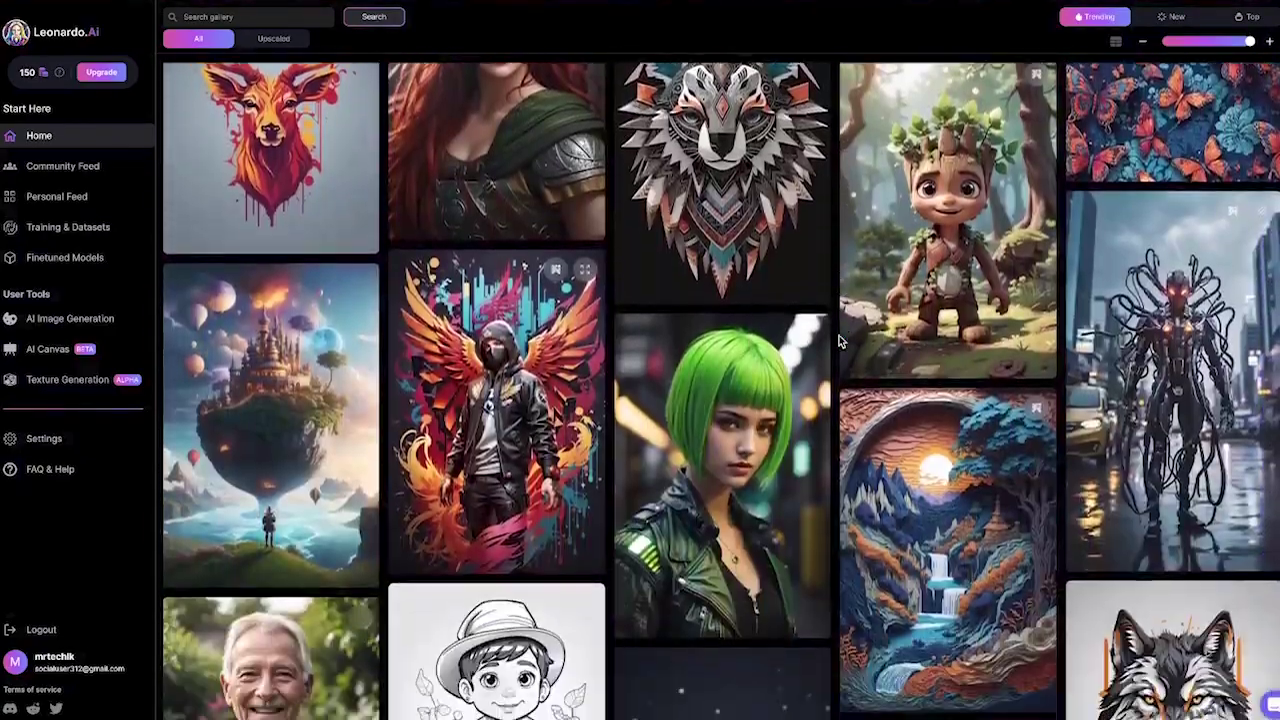
scroll(839, 341, "down", 9)
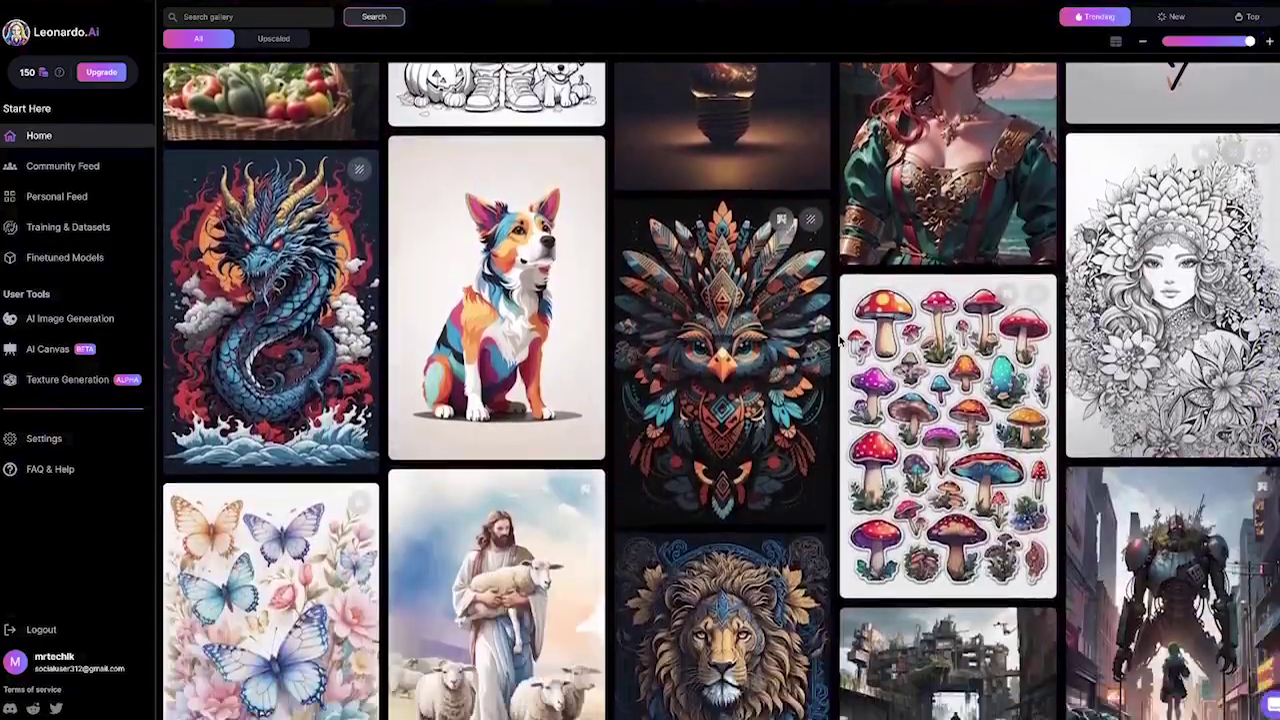
scroll(839, 341, "down", 10)
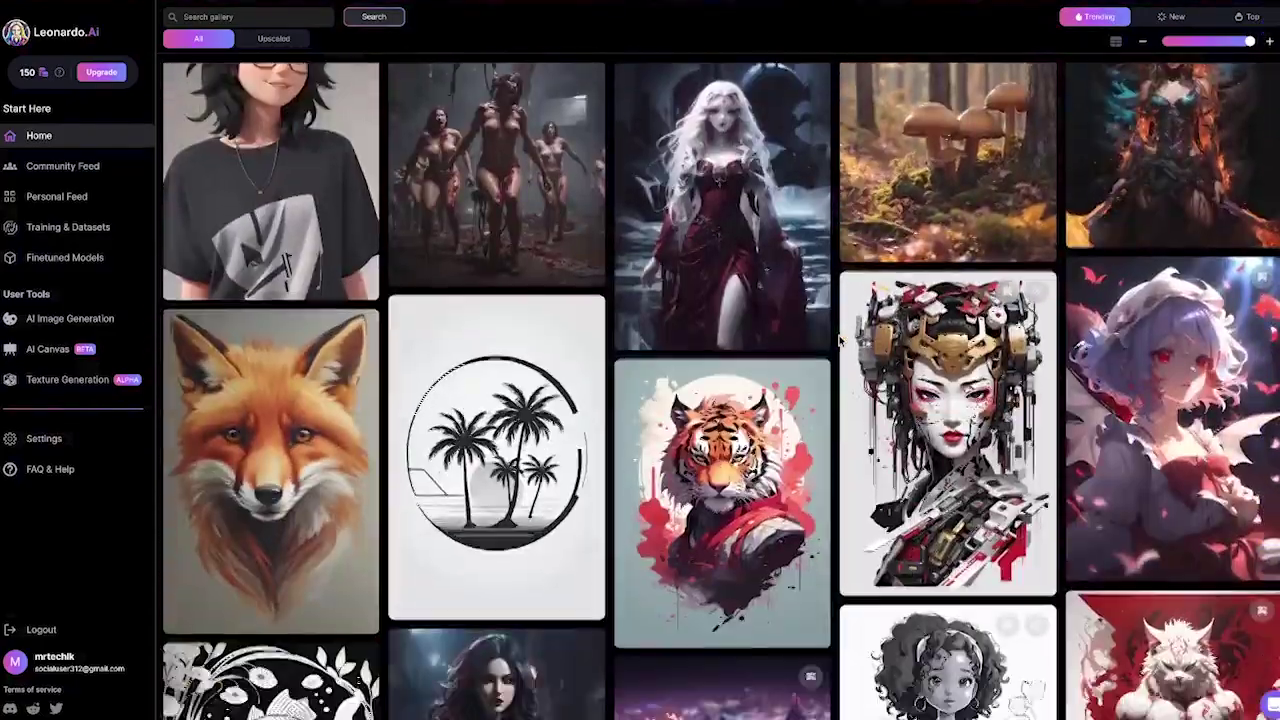
scroll(839, 341, "down", 10)
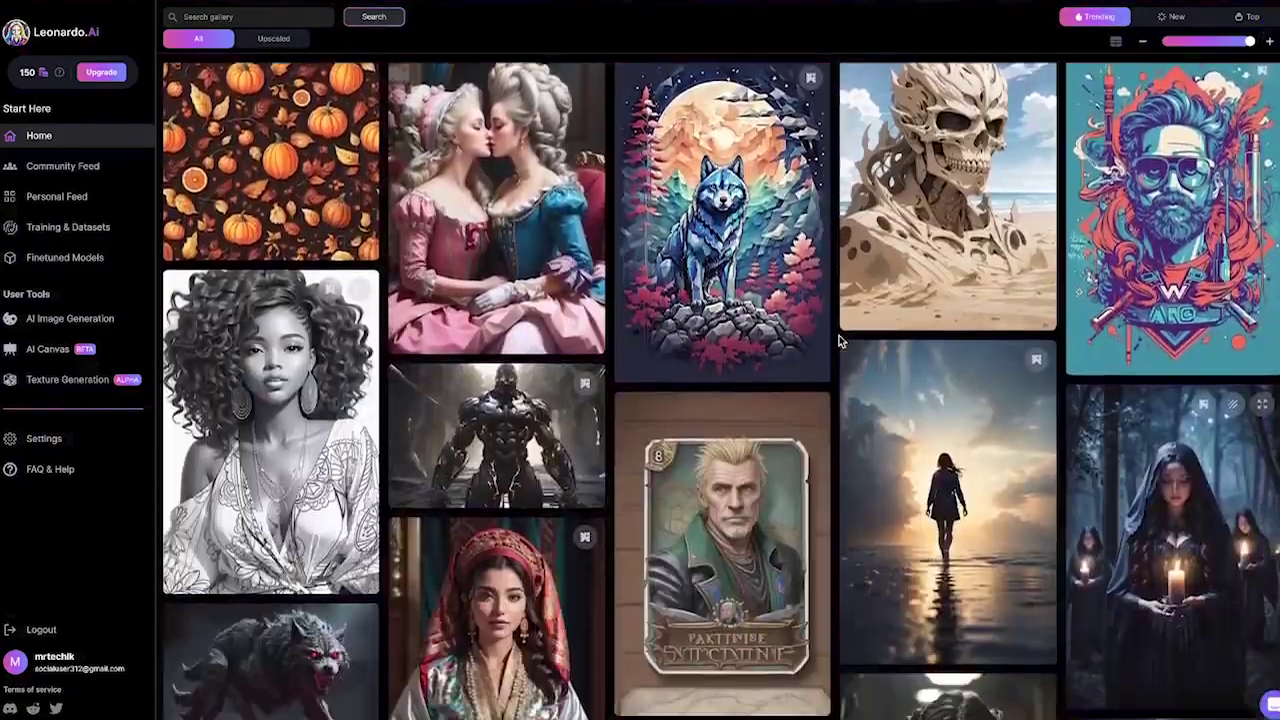
scroll(839, 341, "down", 10)
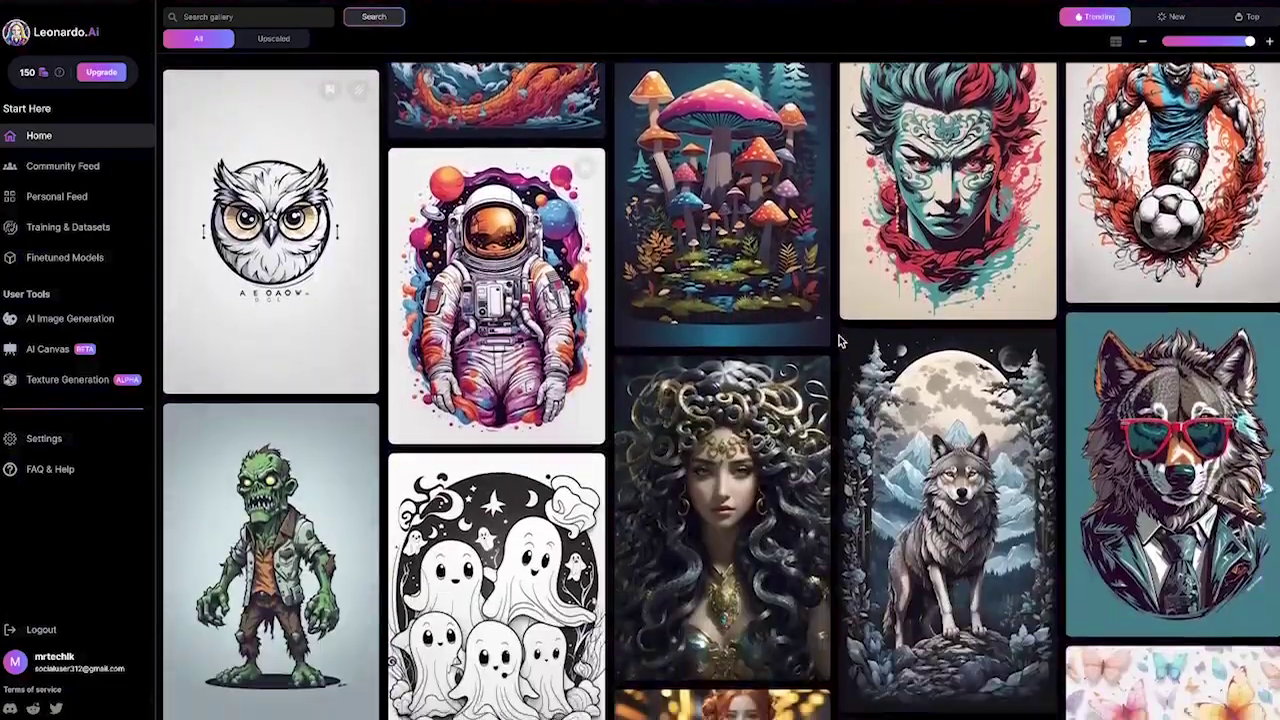
scroll(839, 340, "up", 1)
scroll(839, 340, "down", 5)
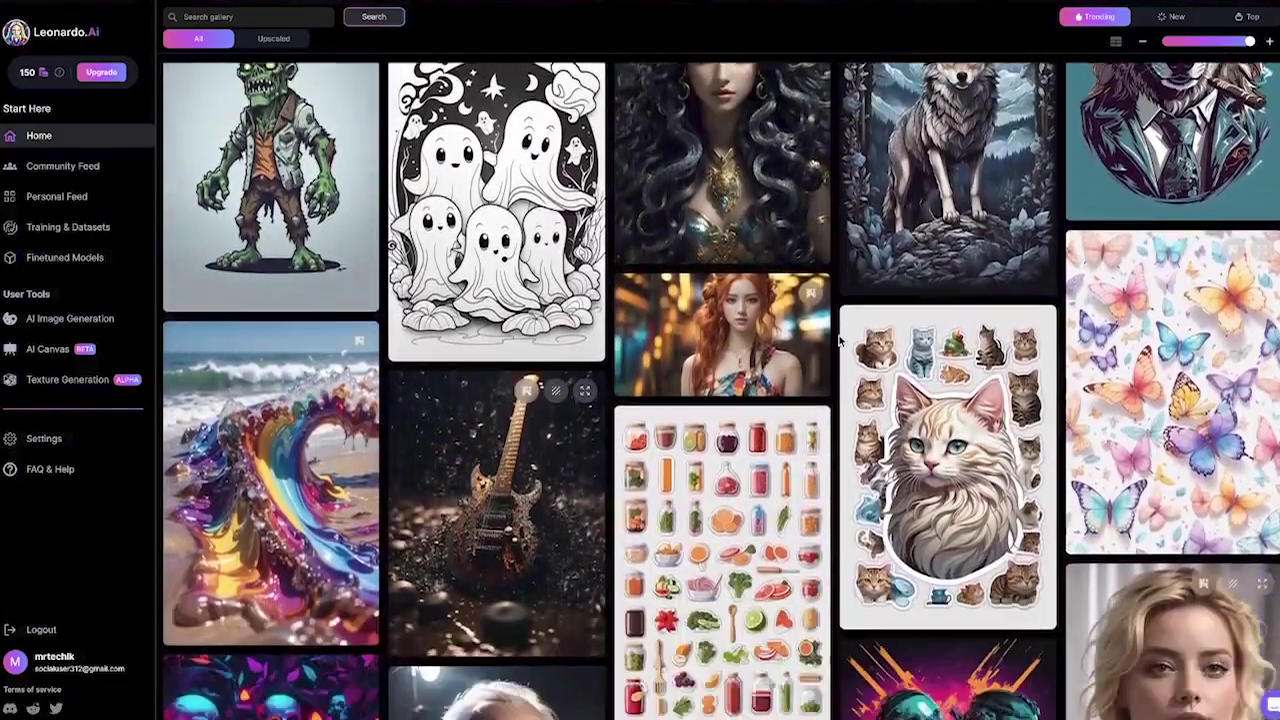
scroll(839, 340, "down", 10)
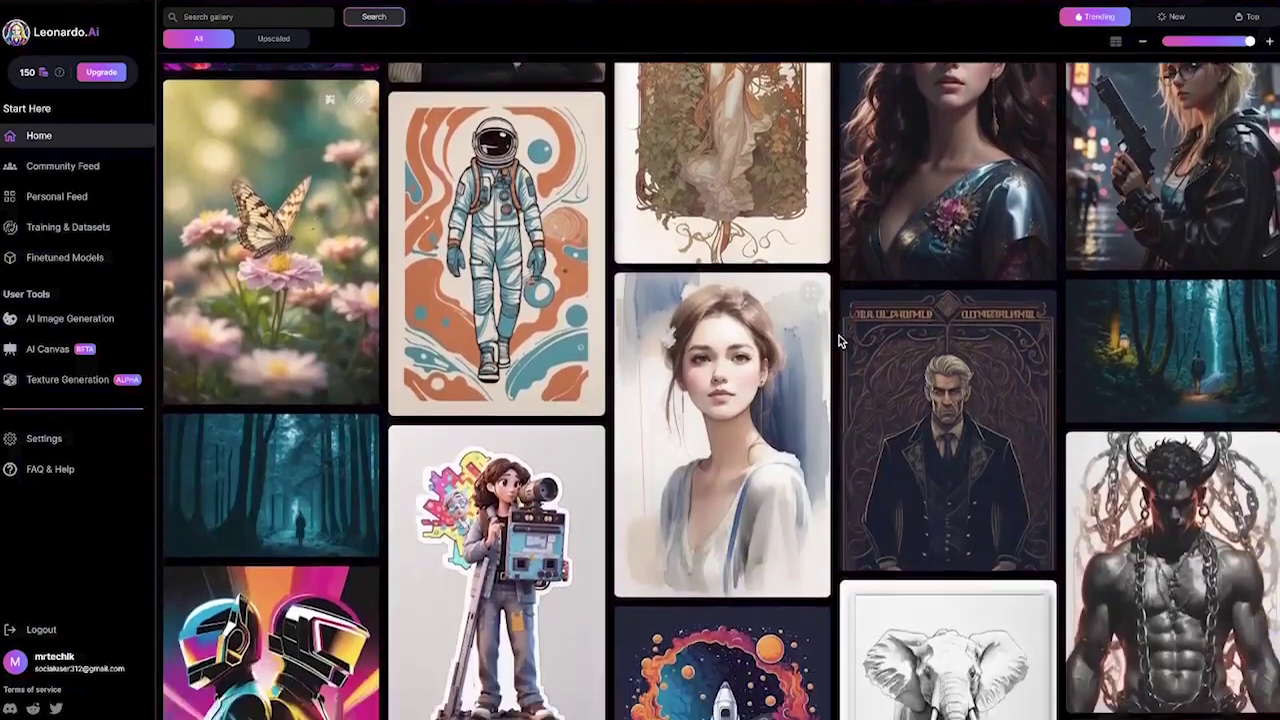
scroll(839, 341, "down", 5)
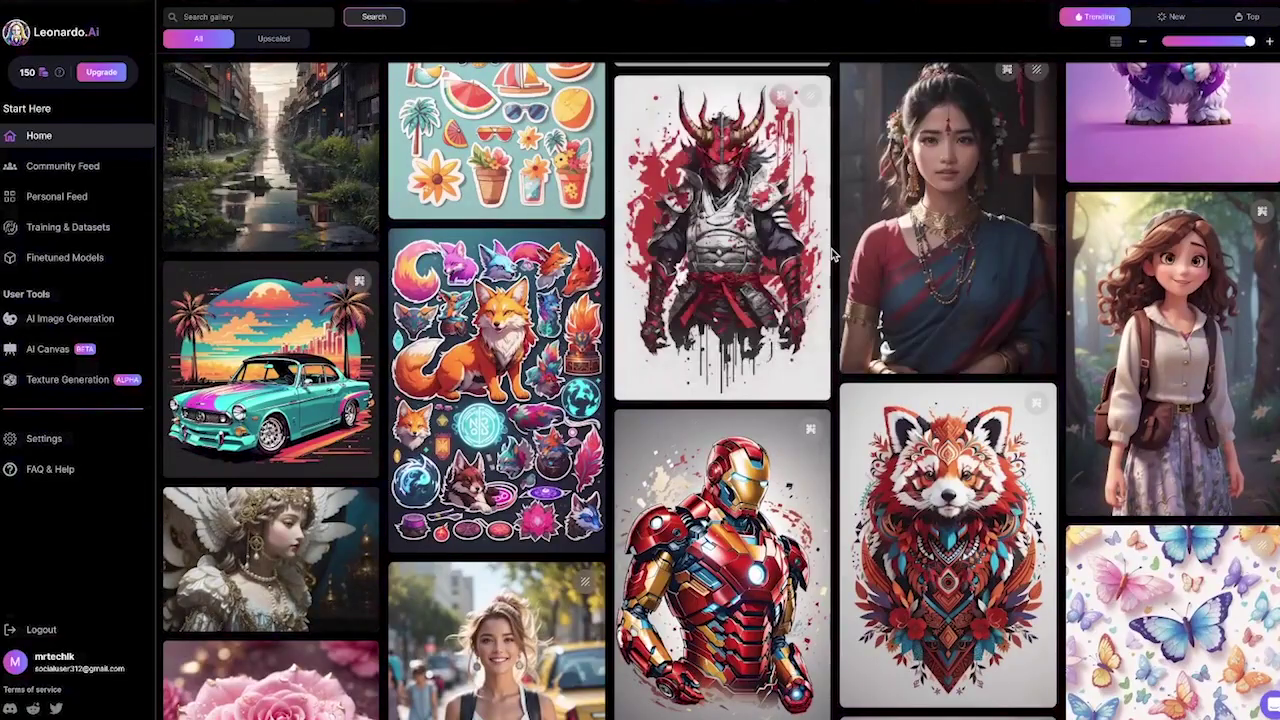
Step: Browse further down the trending community gallery to examine more subjects and art styles, from stickers and line art to realistic portraits
scroll(833, 255, "down", 15)
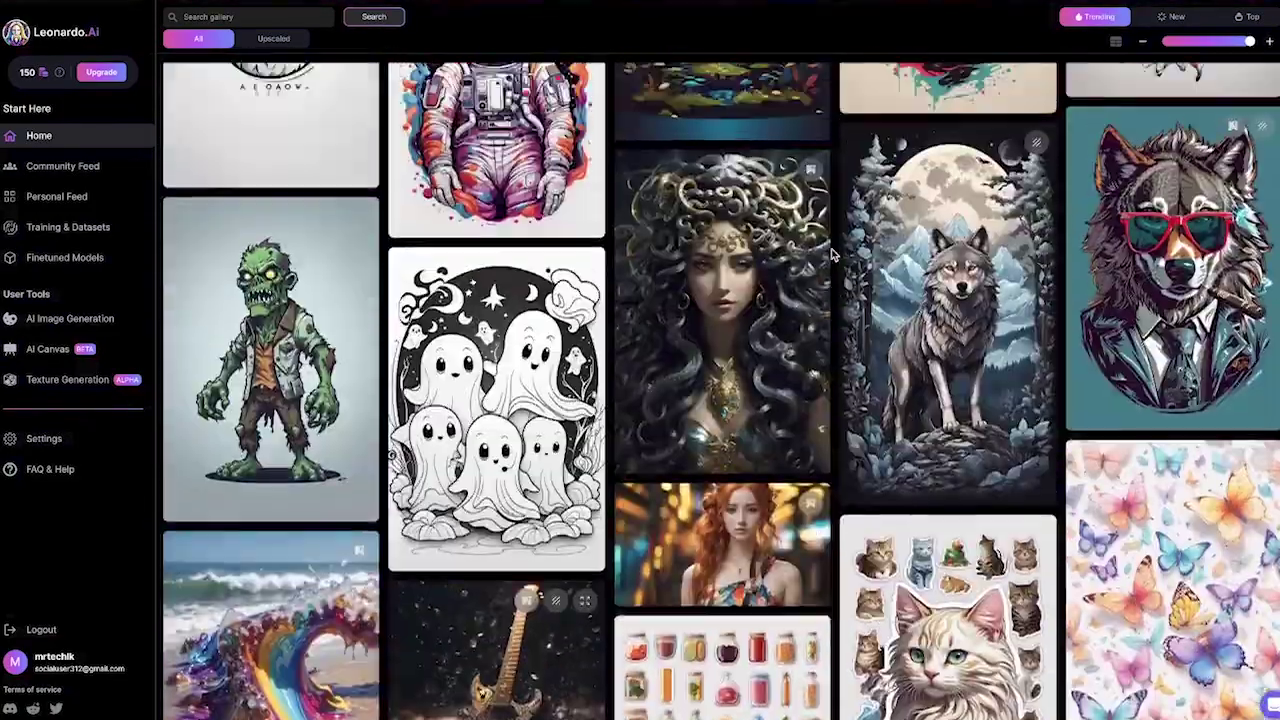
scroll(833, 255, "down", 10)
scroll(833, 255, "up", 10)
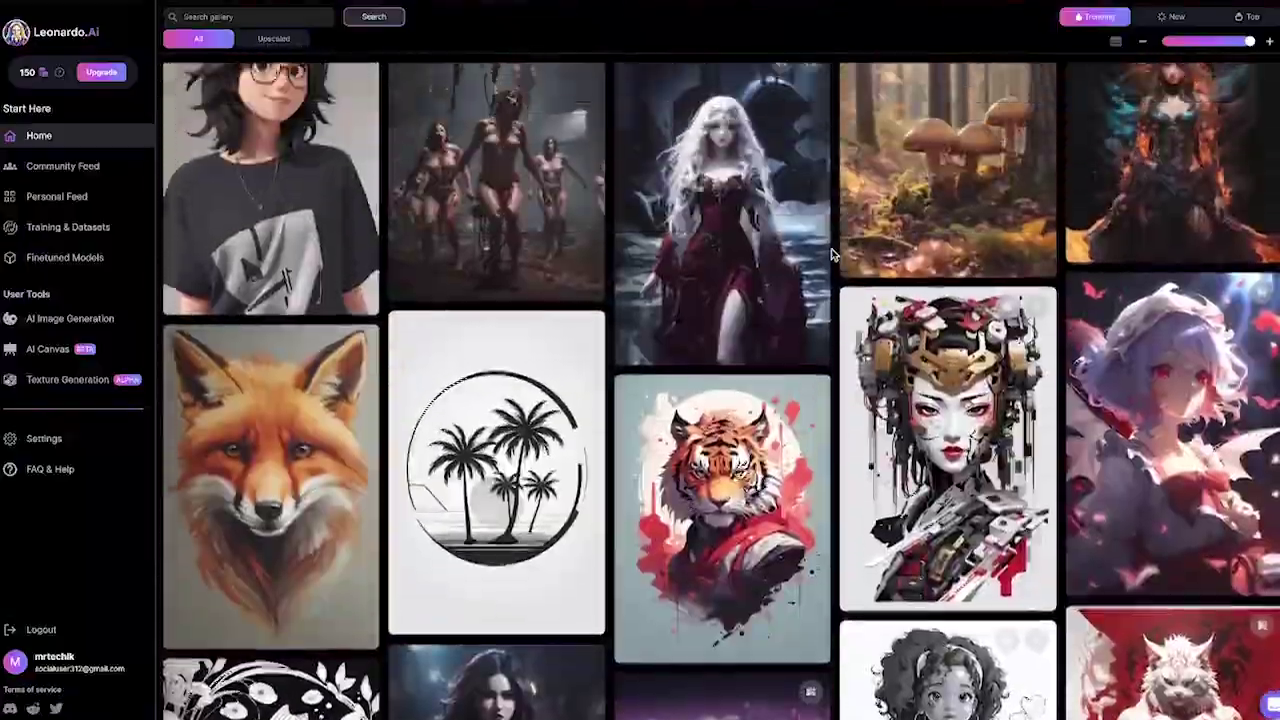
scroll(833, 255, "down", 10)
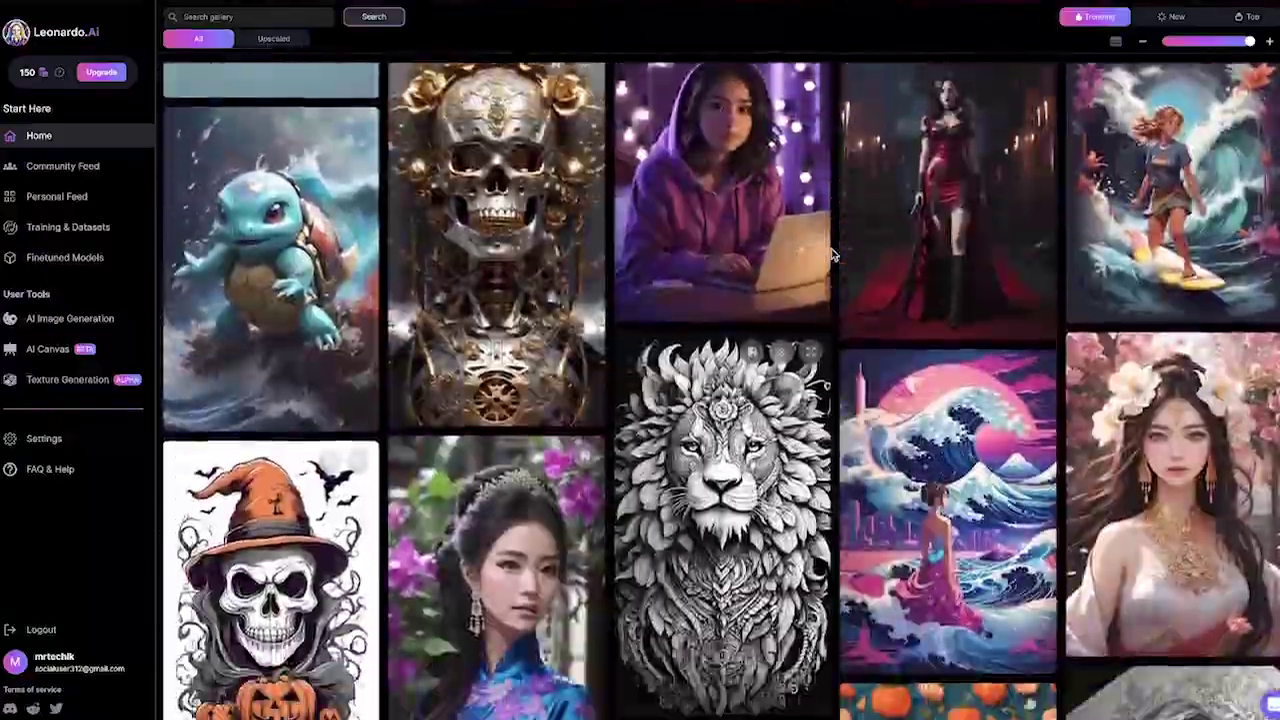
scroll(833, 255, "down", 10)
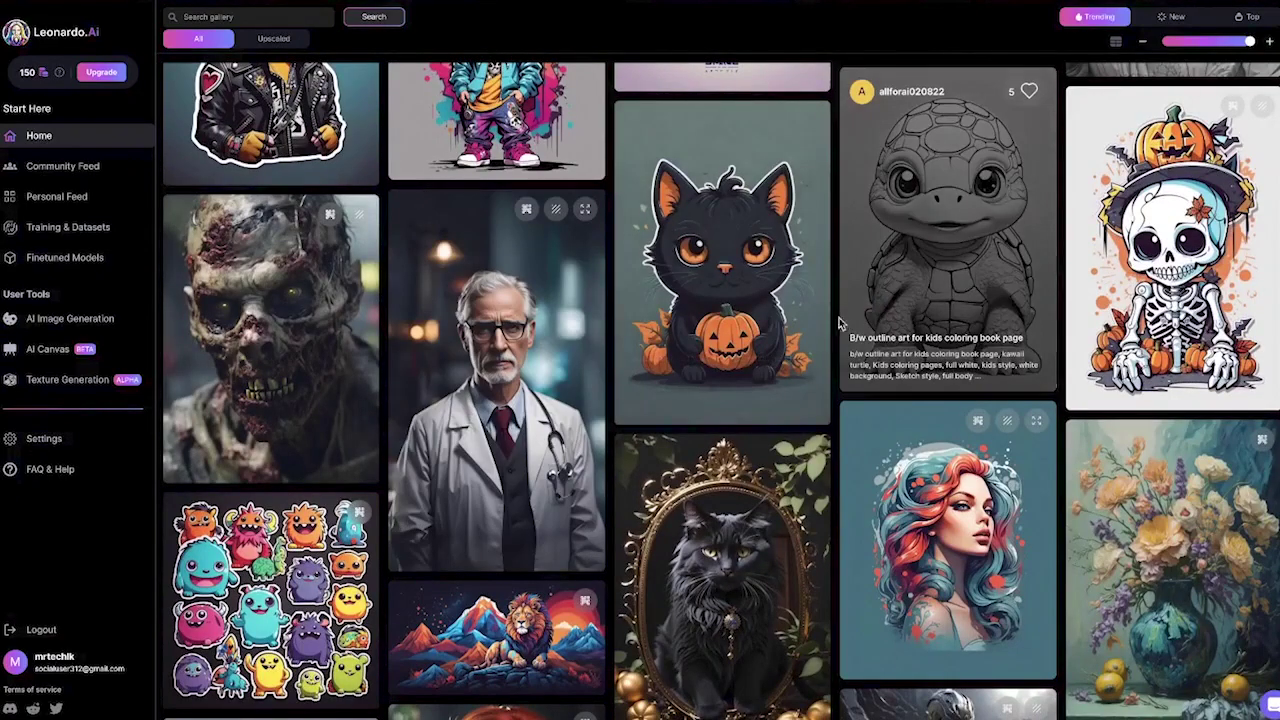
scroll(837, 317, "down", 2)
scroll(837, 317, "up", 3)
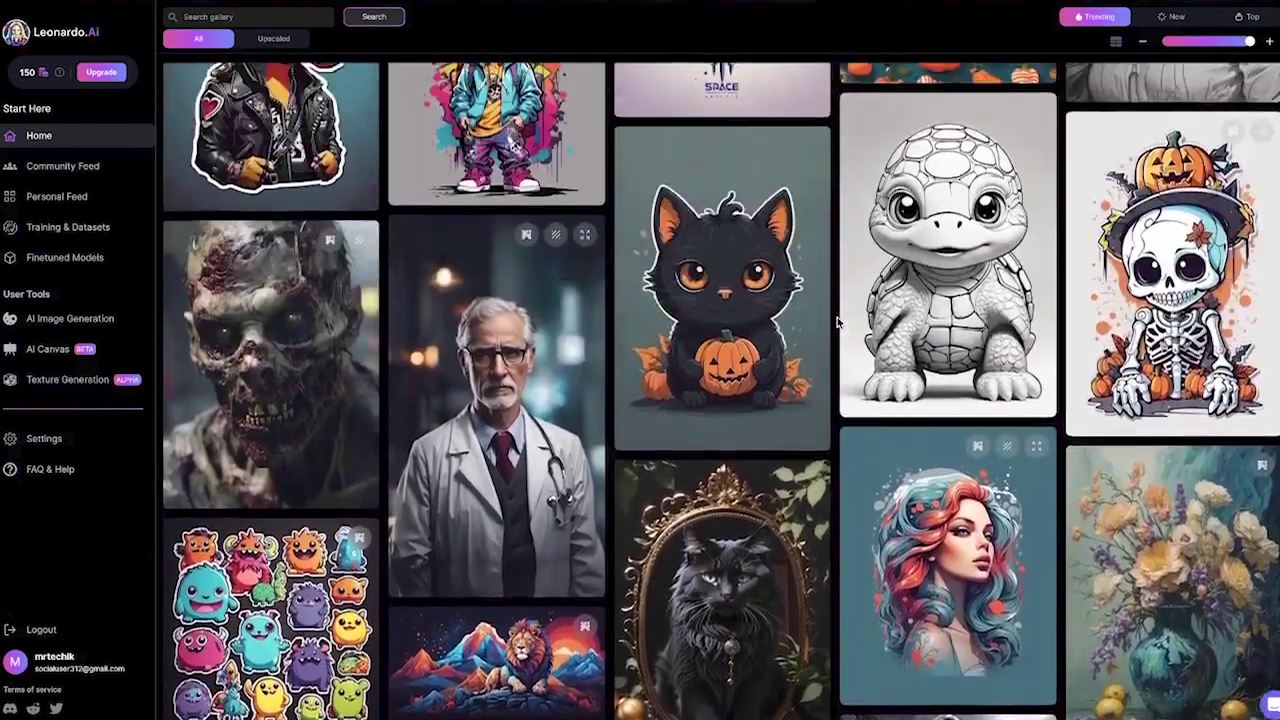
Step: Review the trending community images again on the way back up to Featured Models at the start of the home page
scroll(837, 317, "up", 15)
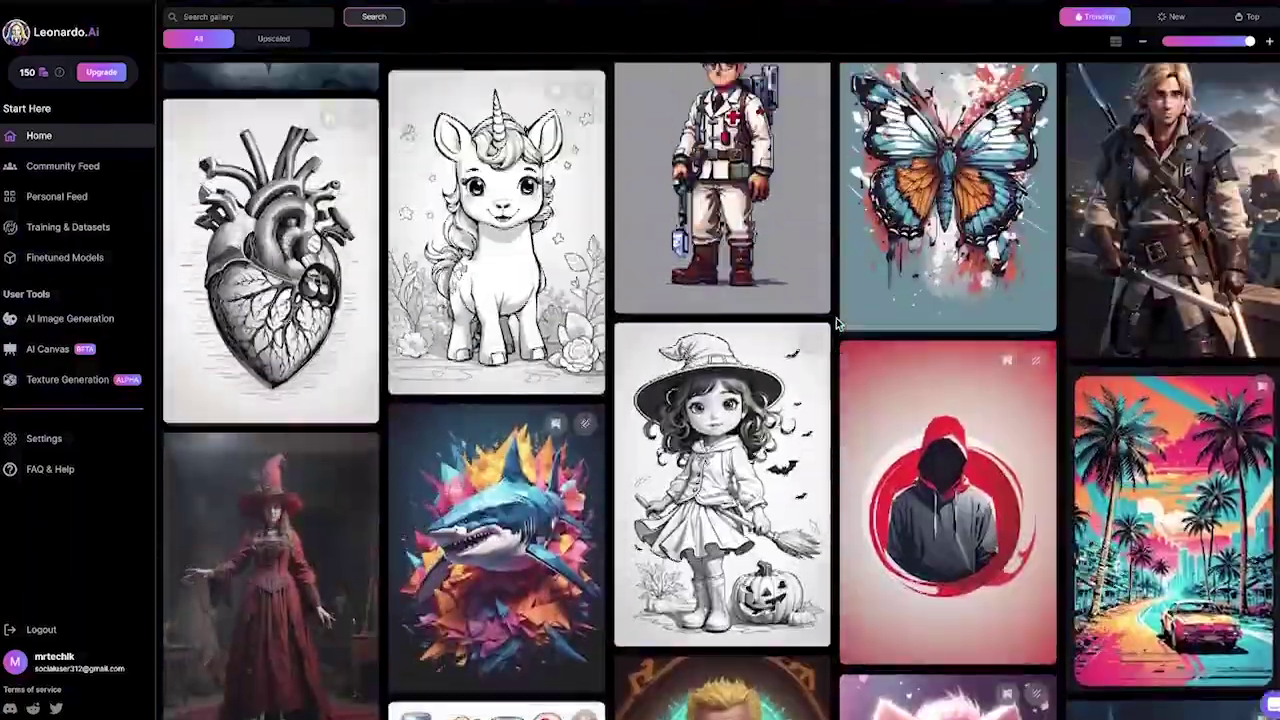
scroll(836, 318, "up", 15)
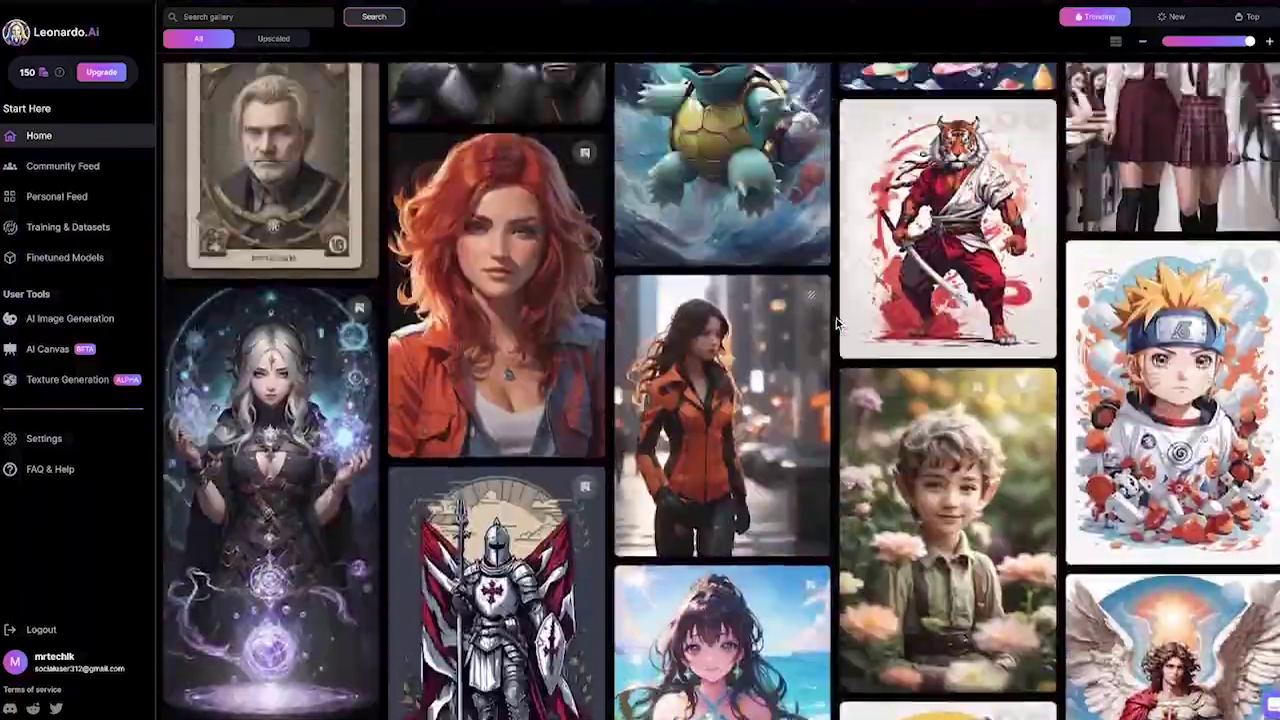
scroll(836, 320, "up", 15)
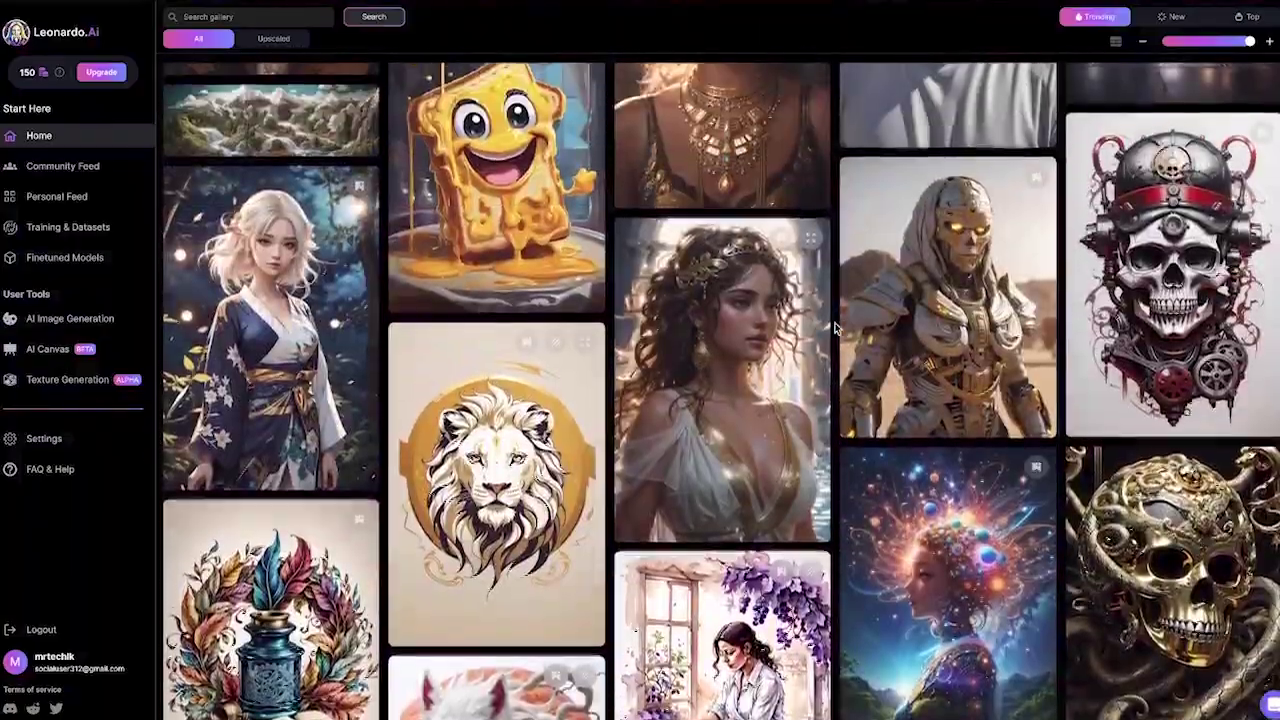
scroll(836, 325, "up", 1)
scroll(836, 311, "up", 20)
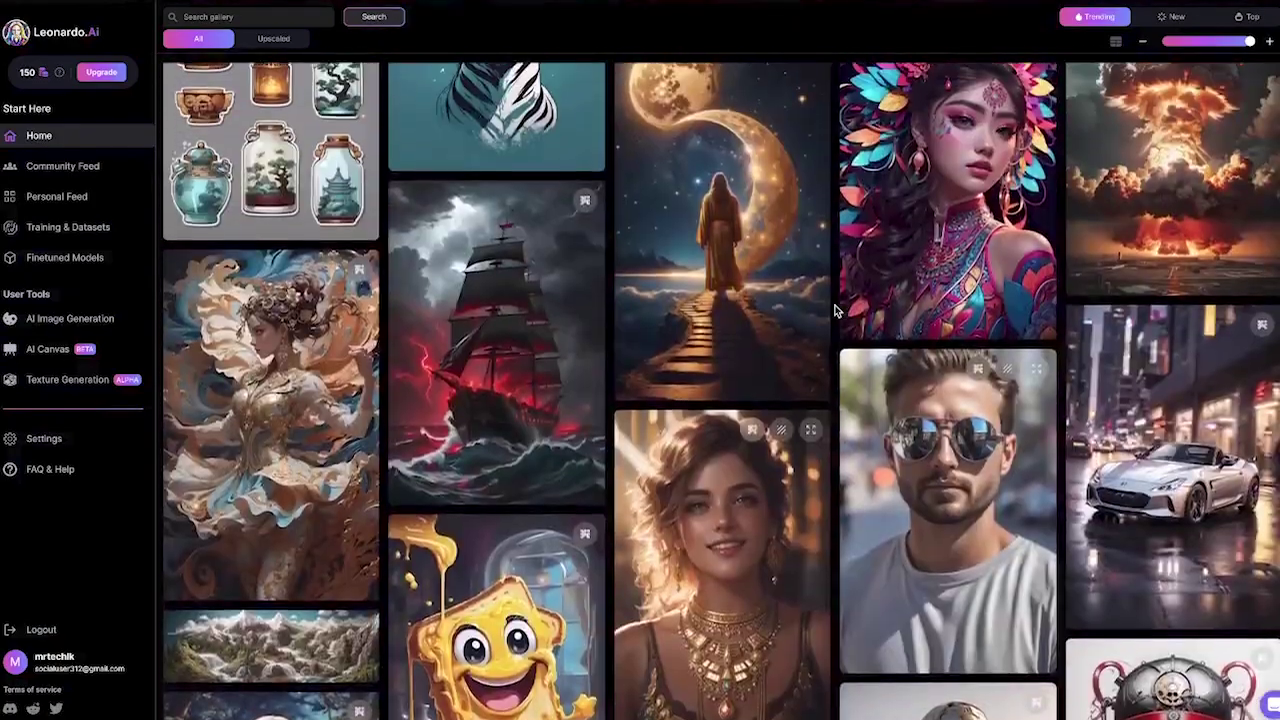
scroll(836, 311, "up", 20)
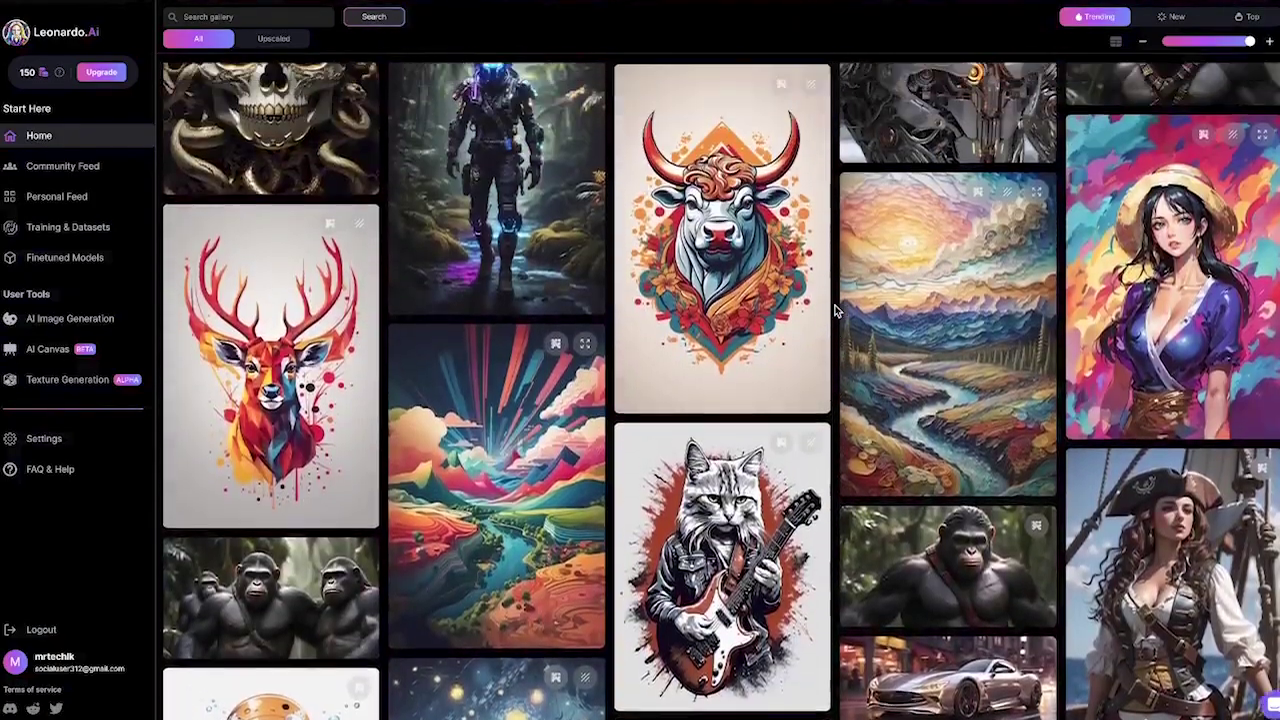
scroll(836, 311, "up", 20)
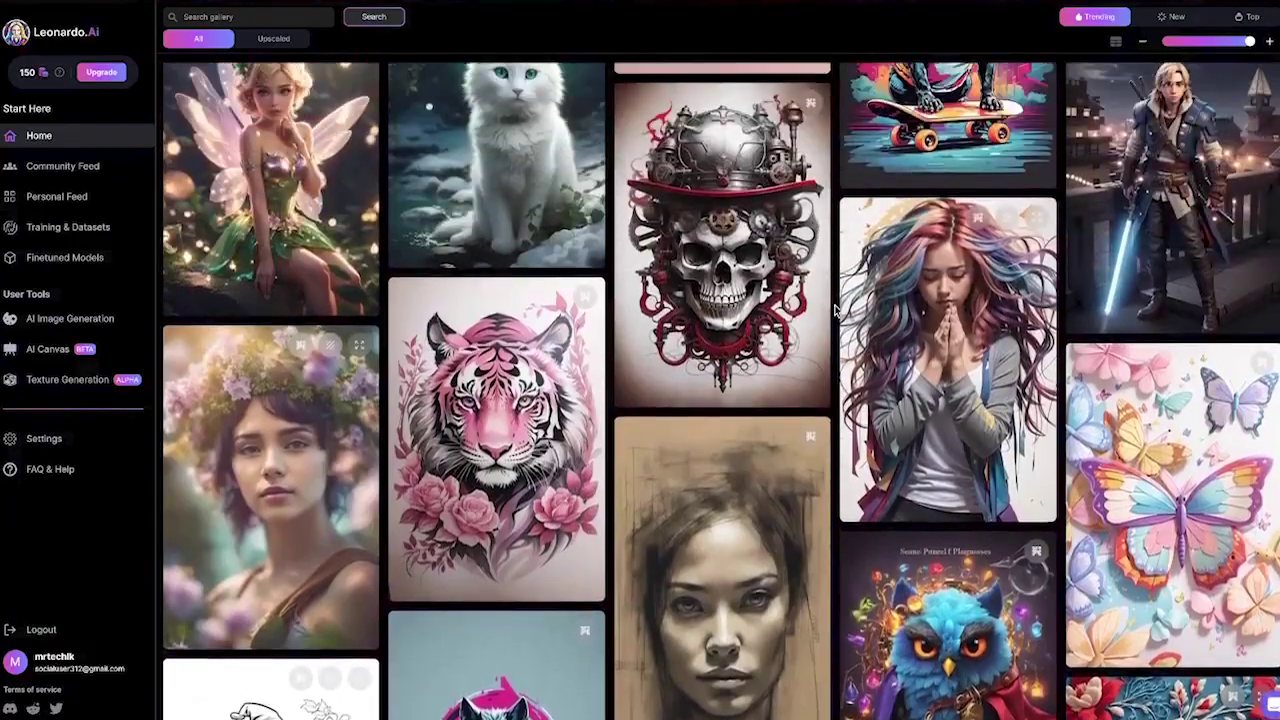
scroll(836, 311, "up", 20)
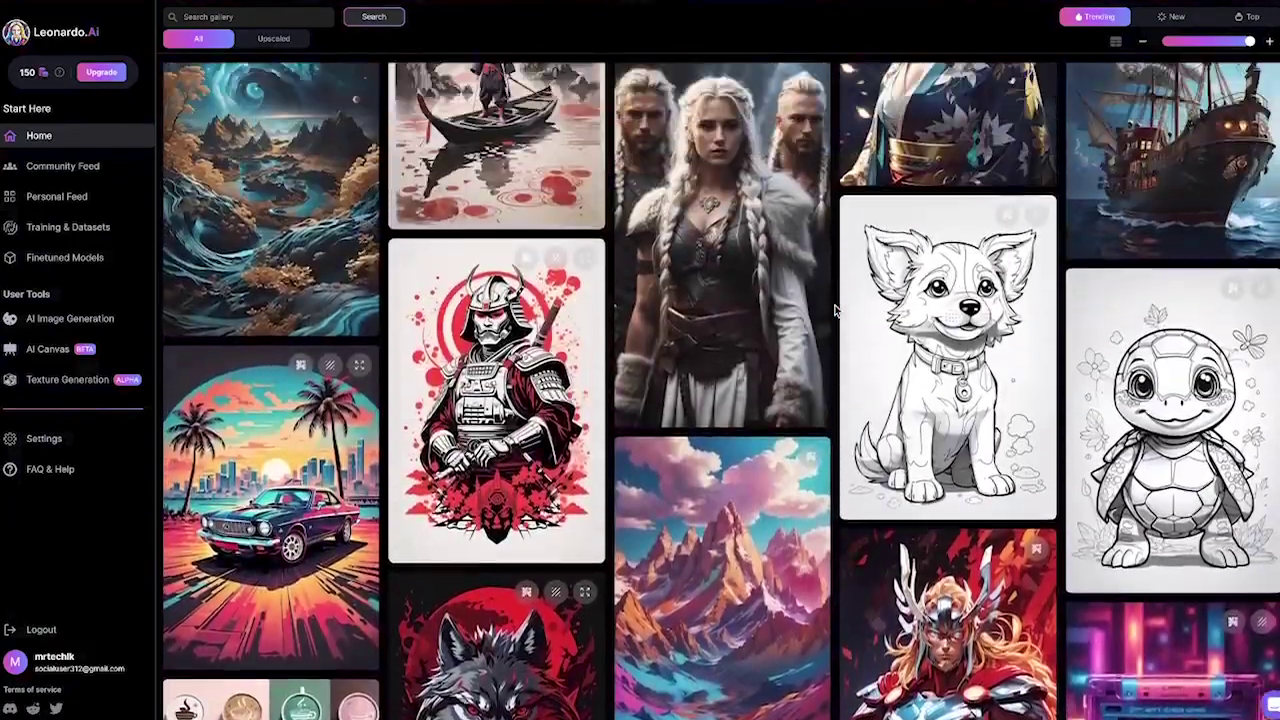
scroll(836, 311, "up", 15)
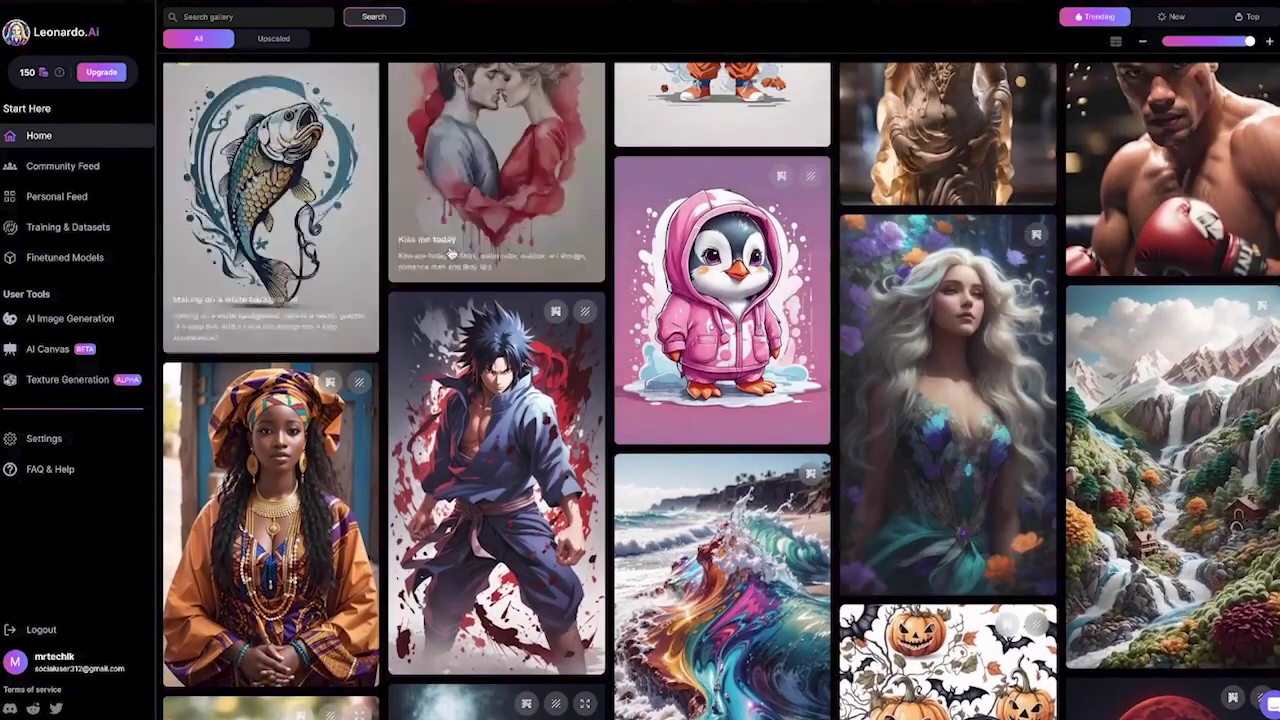
scroll(826, 310, "up", 8)
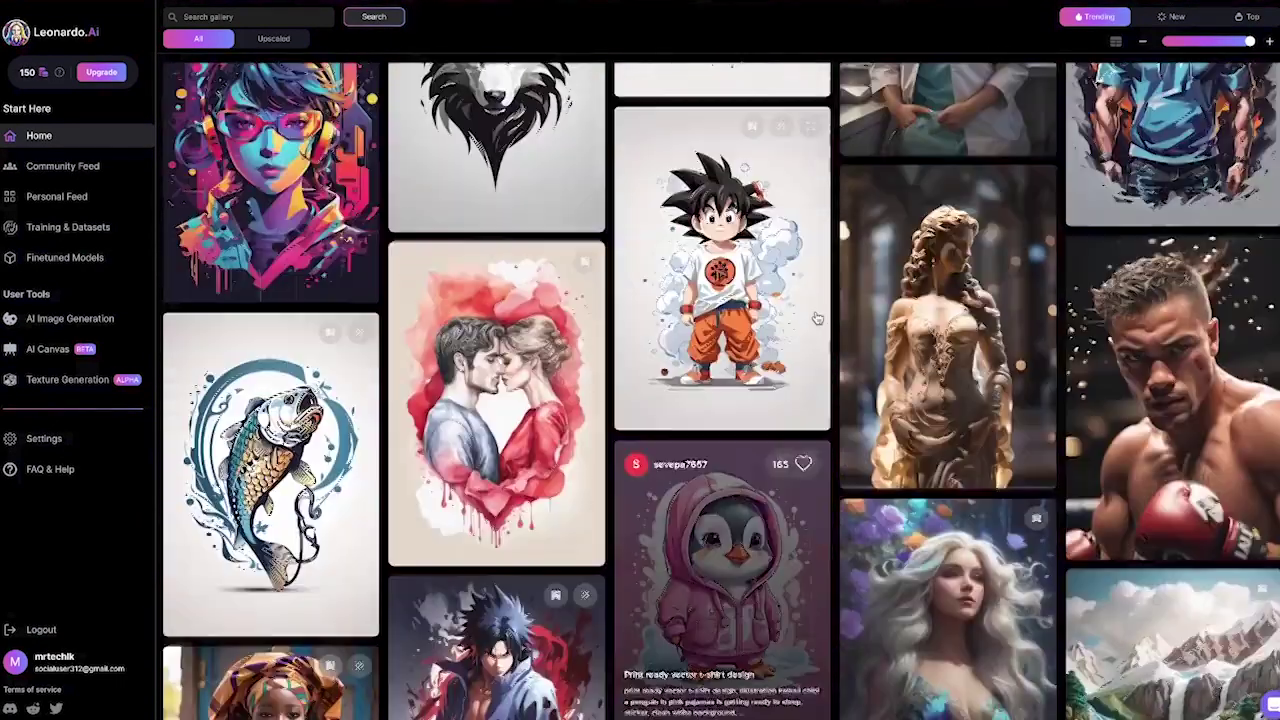
scroll(833, 300, "up", 15)
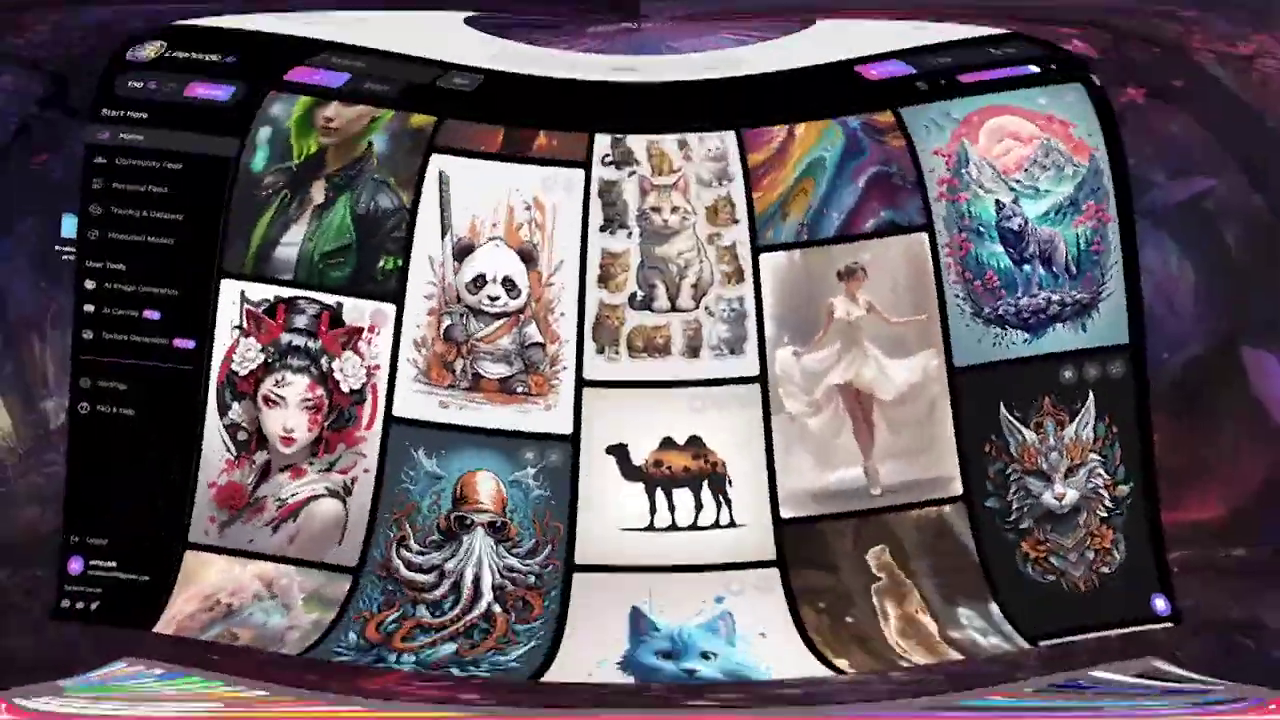
scroll(833, 300, "up", 10)
scroll(492, 342, "up", 3)
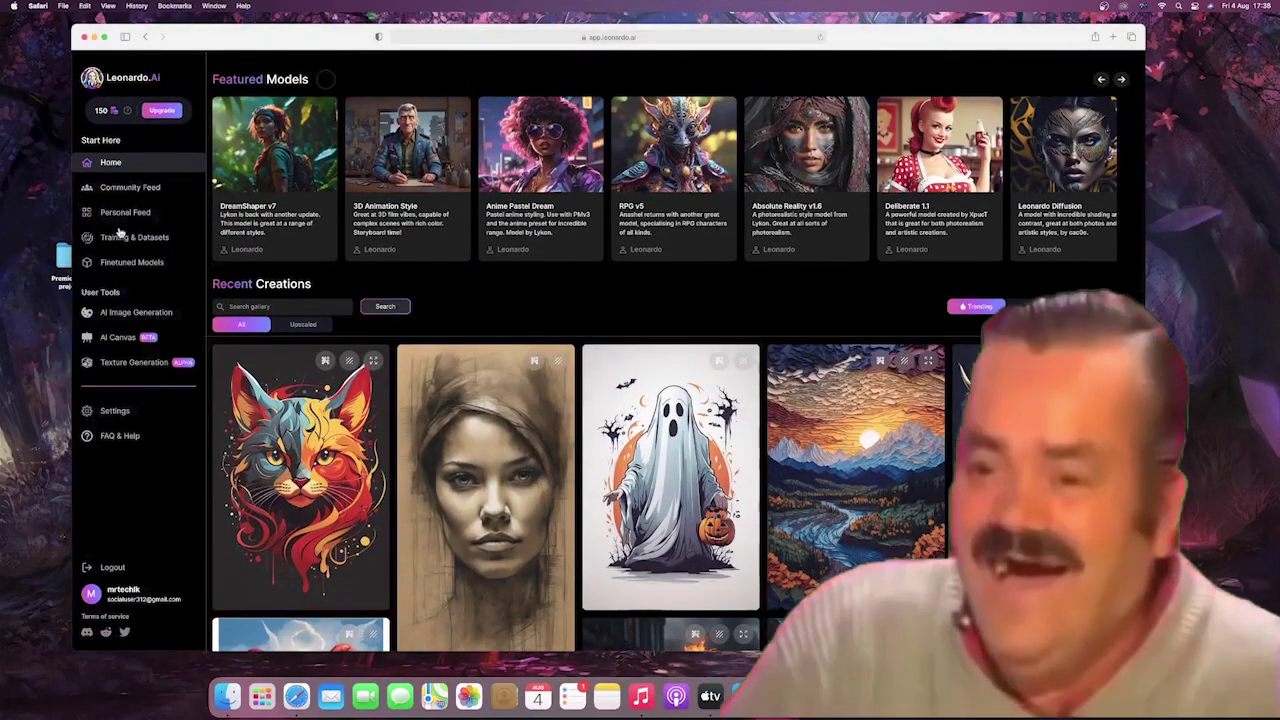
Step: Tour the Community Feed, Personal Feed and Training & Datasets pages, looking through your own generations in the Personal Feed
left_click(125, 190)
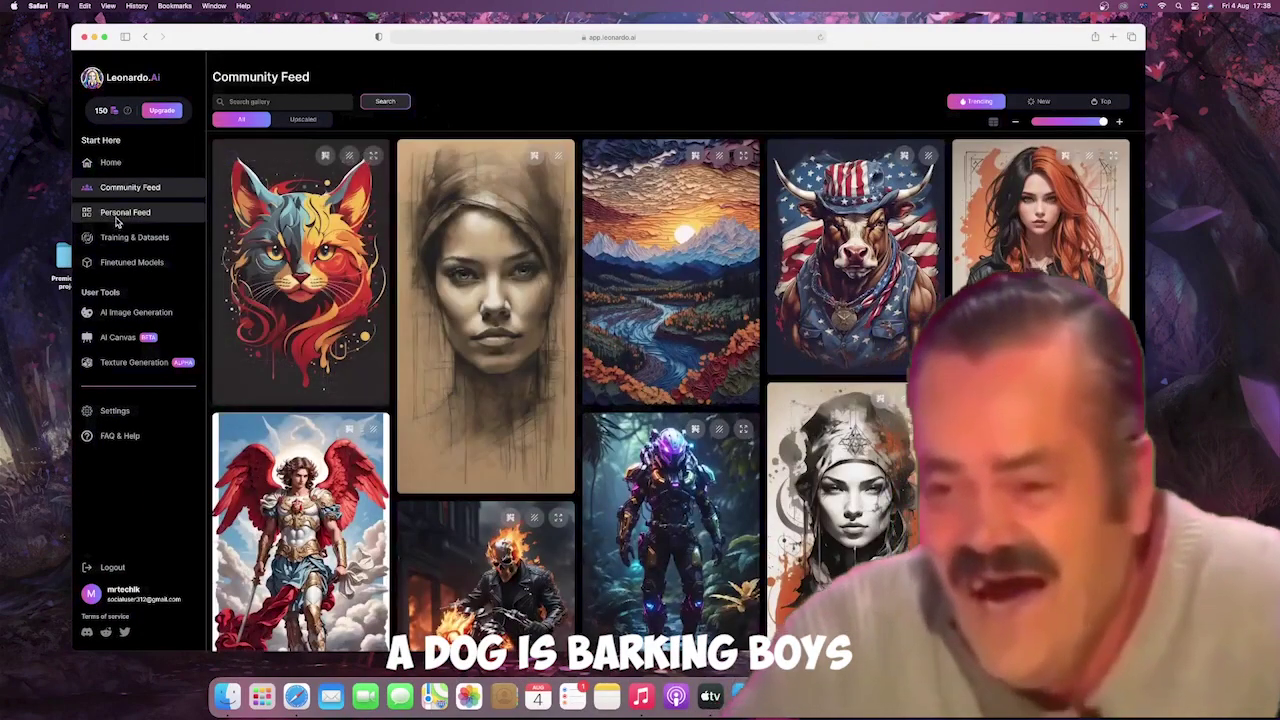
left_click(125, 212)
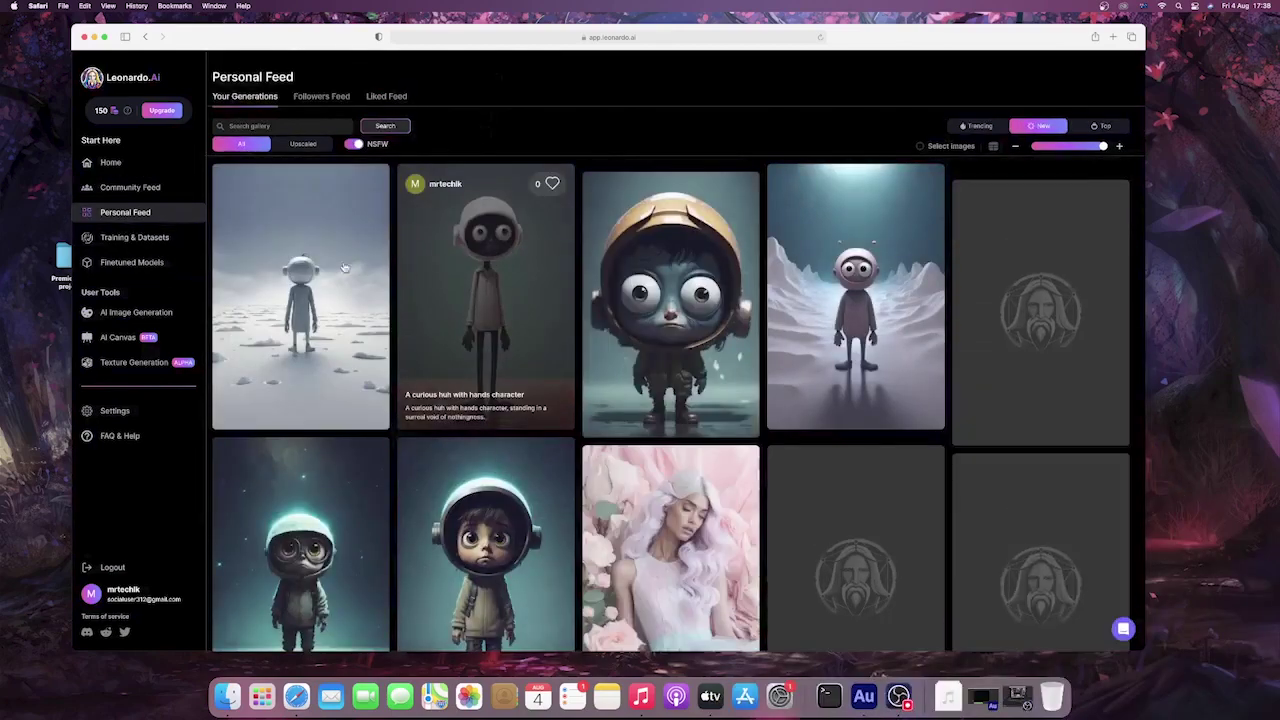
scroll(501, 380, "down", 5)
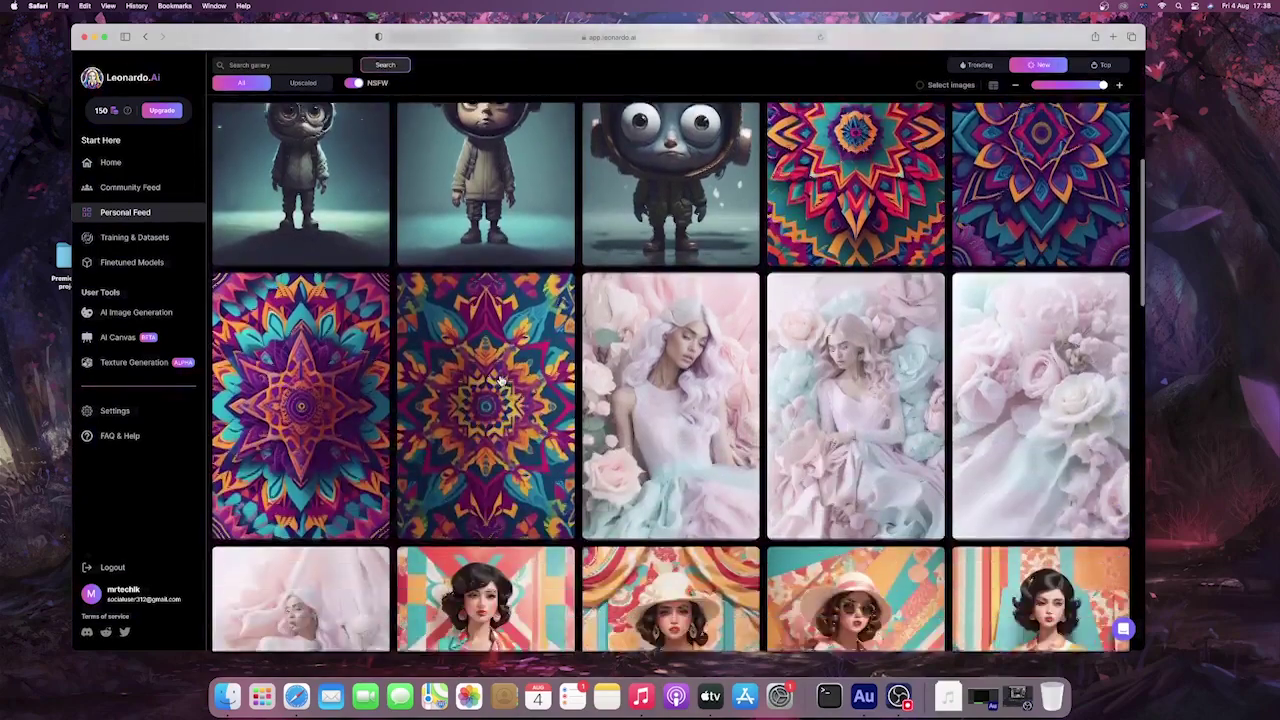
scroll(501, 380, "down", 4)
scroll(501, 380, "up", 10)
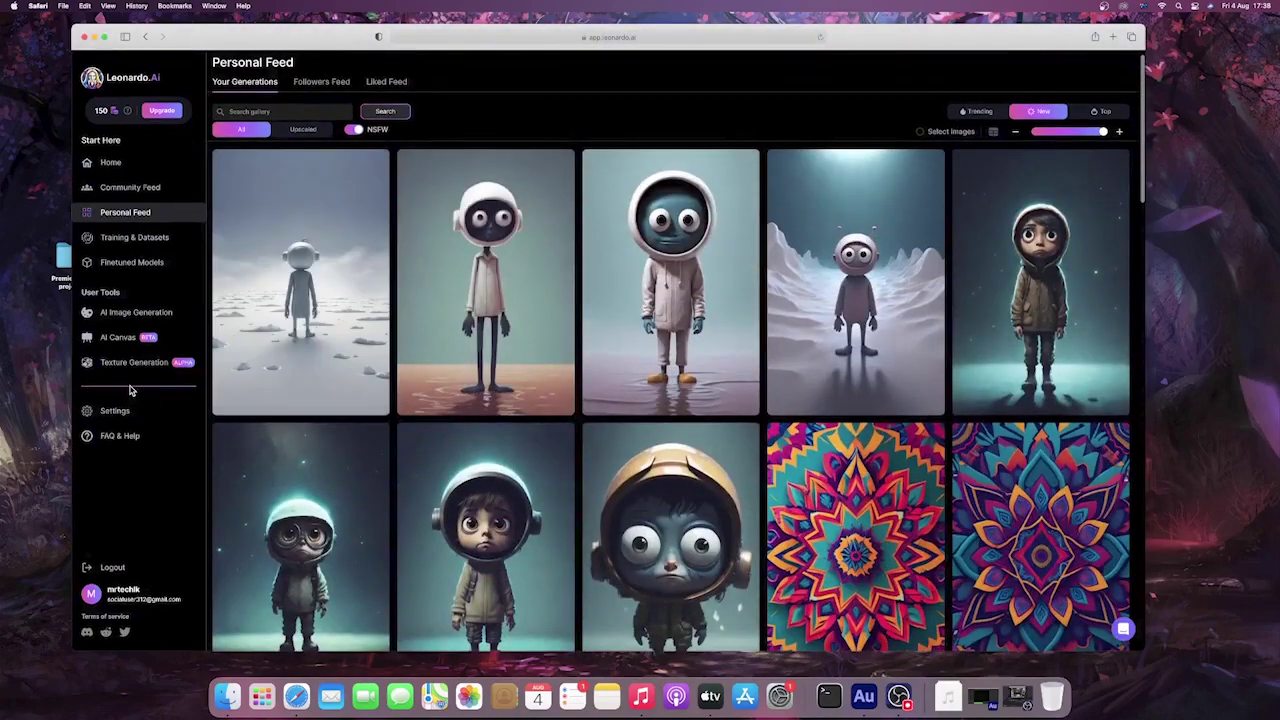
left_click(120, 241)
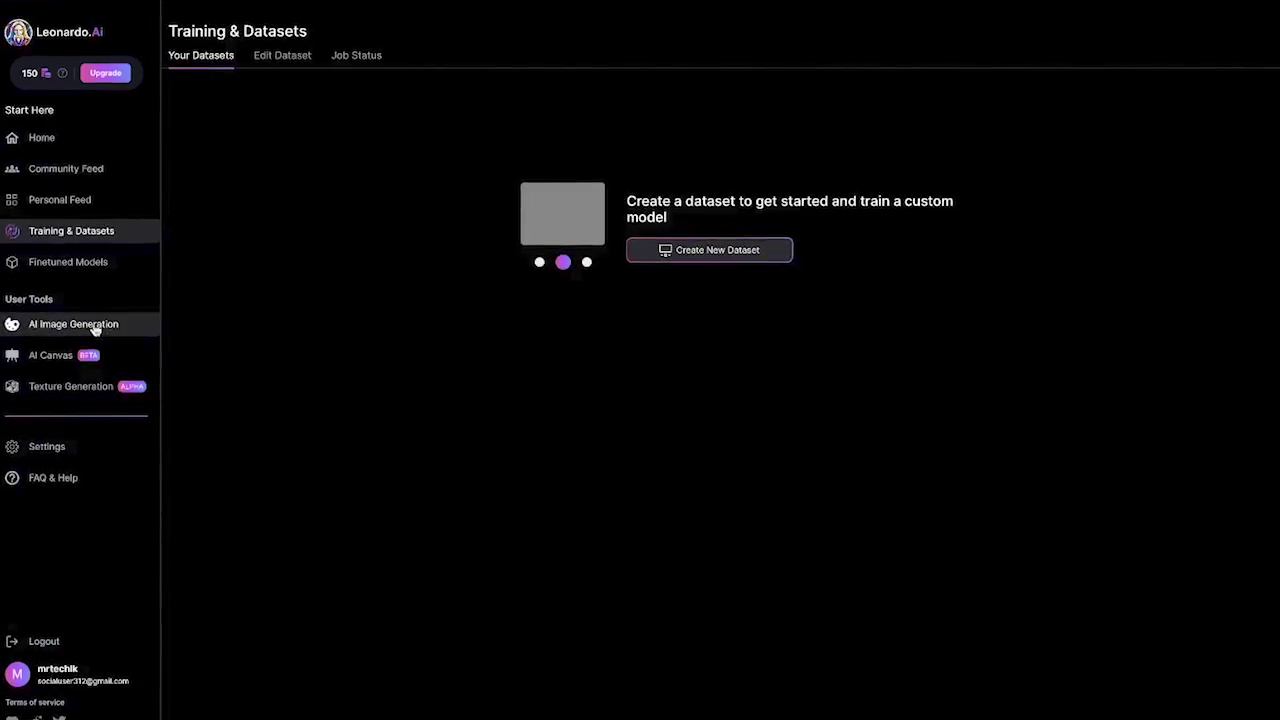
Step: Open AI Image Generation and go through all pages of its introductory guide, from Text to Image Generation to Leonardo Alchemy, to finish it
left_click(118, 296)
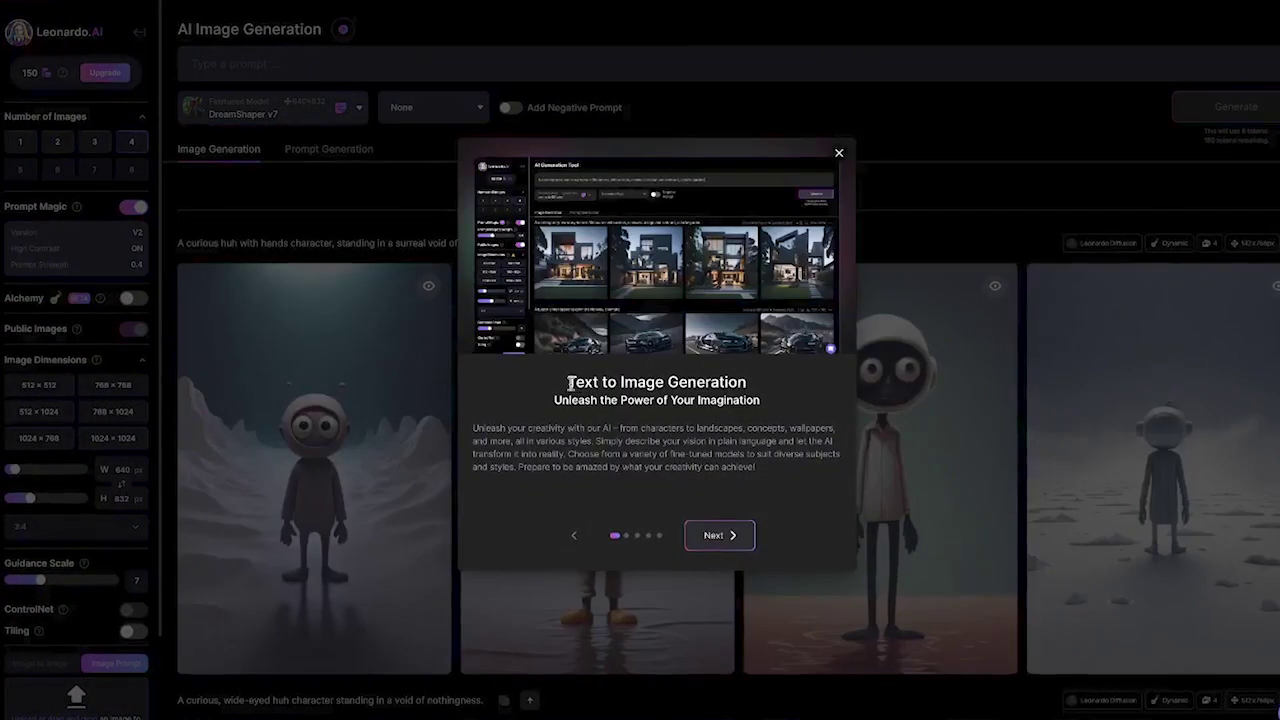
left_click_drag(567, 381, 674, 414)
left_click(622, 412)
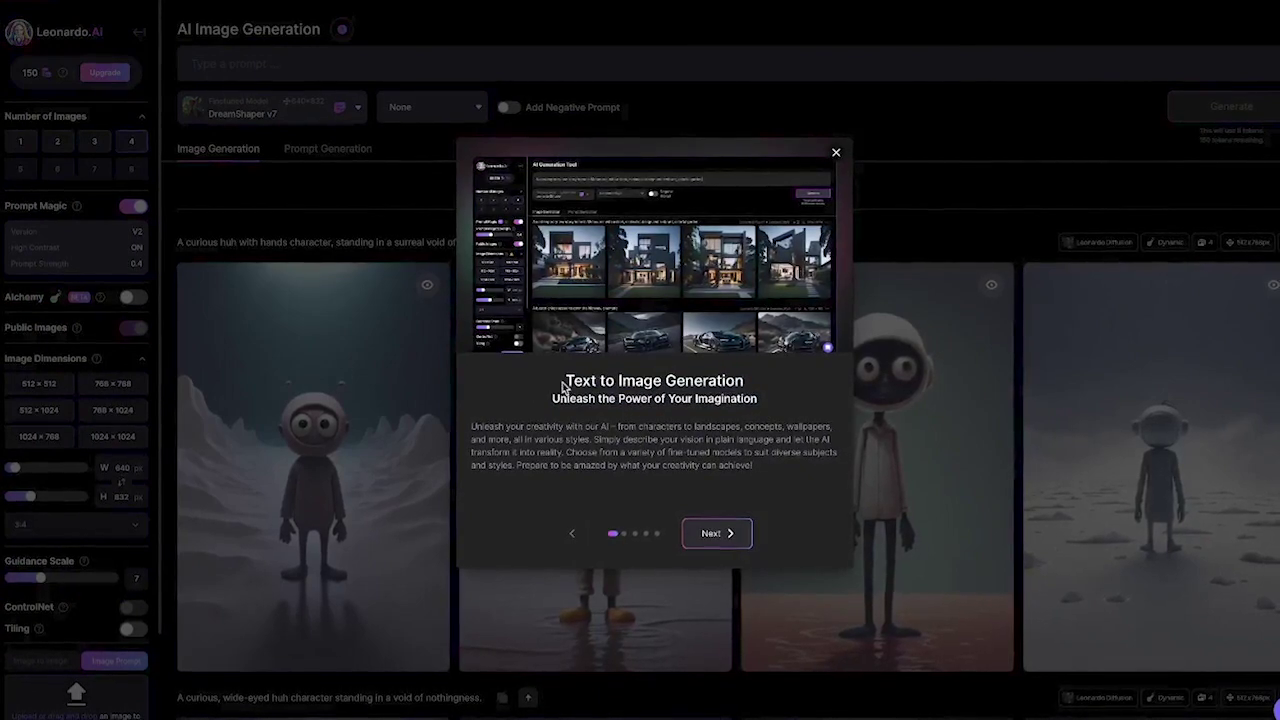
left_click_drag(563, 388, 768, 422)
left_click(724, 530)
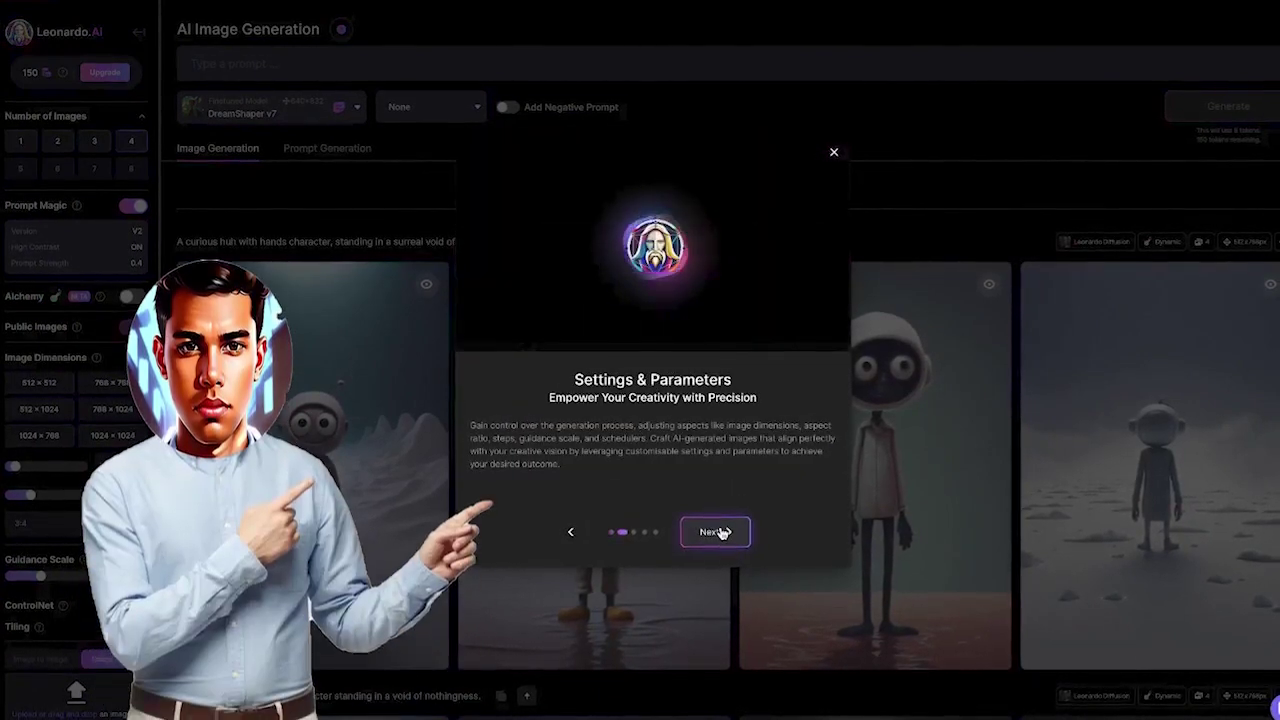
left_click(720, 531)
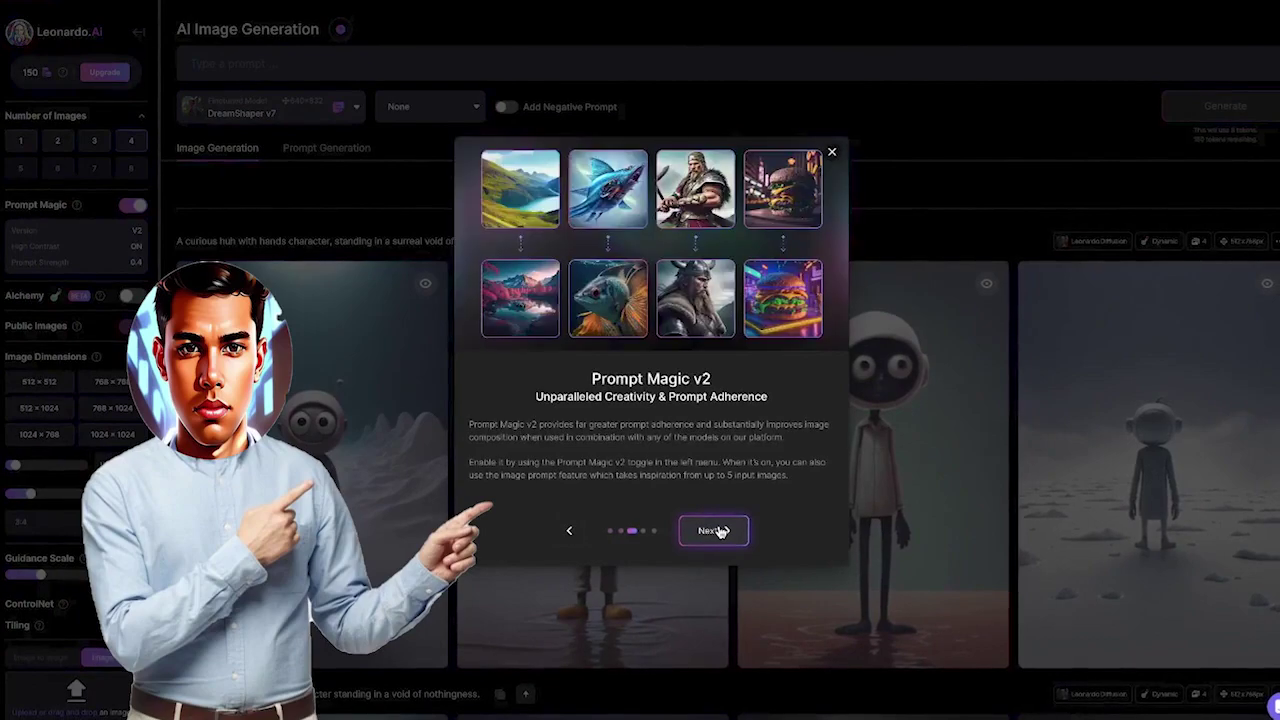
left_click(716, 531)
left_click(716, 530)
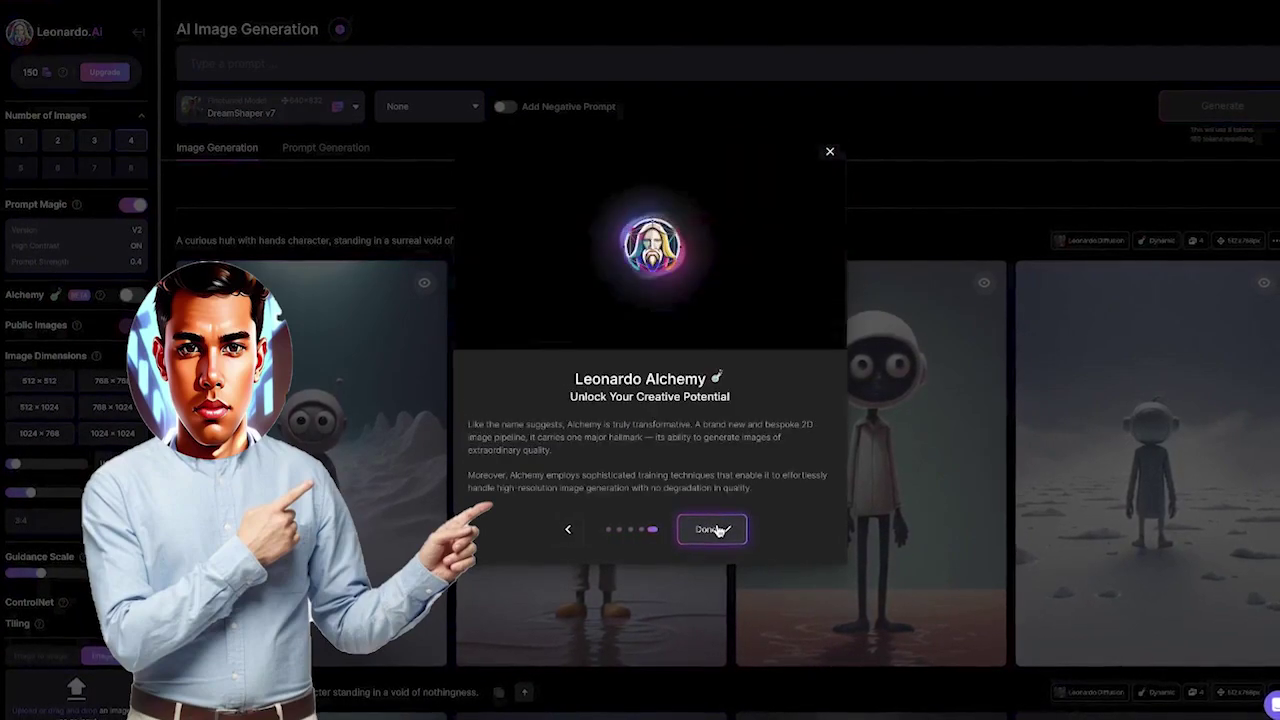
left_click(716, 530)
Step: Browse the generation history on the AI Image Generation page to examine the earlier images and their prompts, and return to its start
scroll(573, 496, "down", 1)
scroll(573, 496, "down", 18)
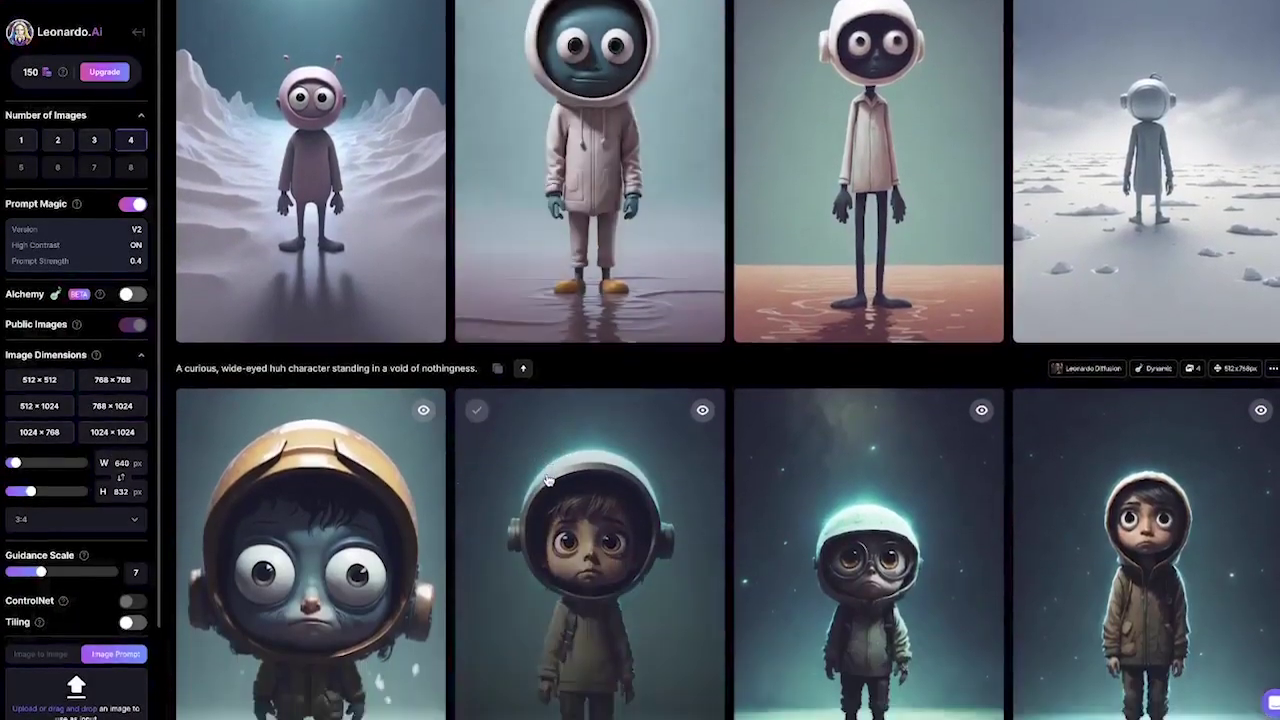
scroll(546, 480, "down", 15)
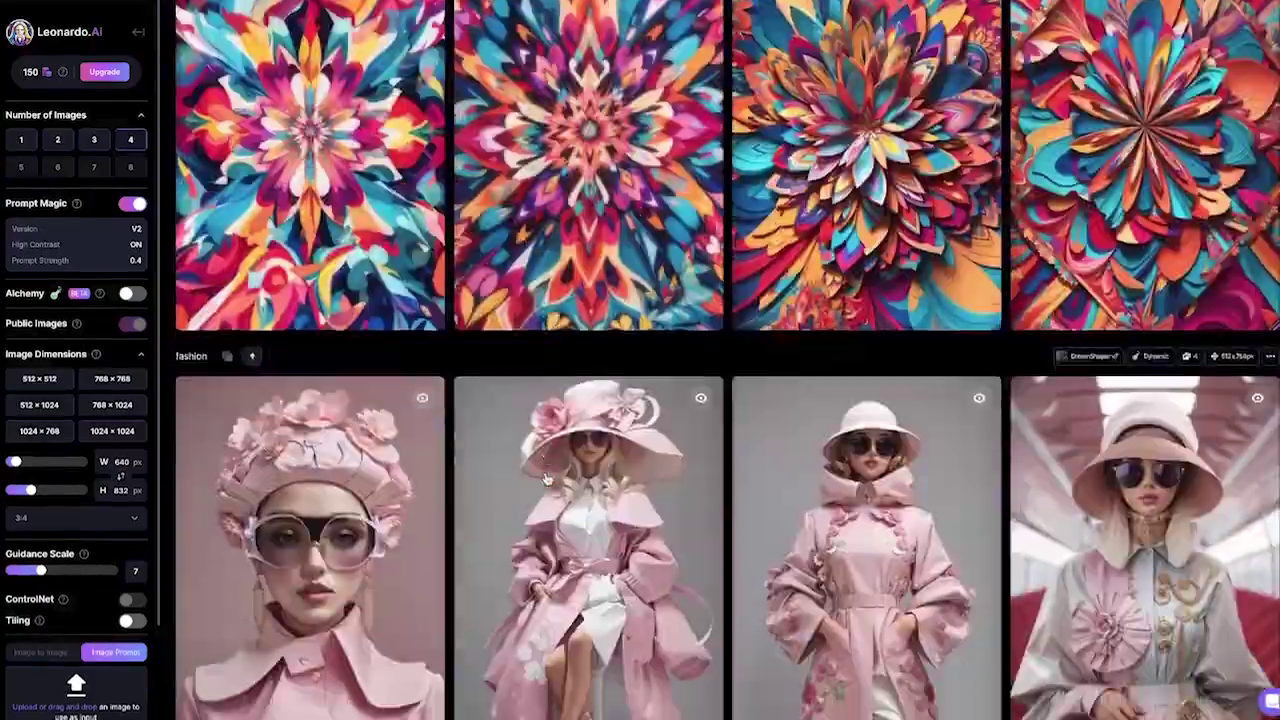
scroll(546, 478, "up", 15)
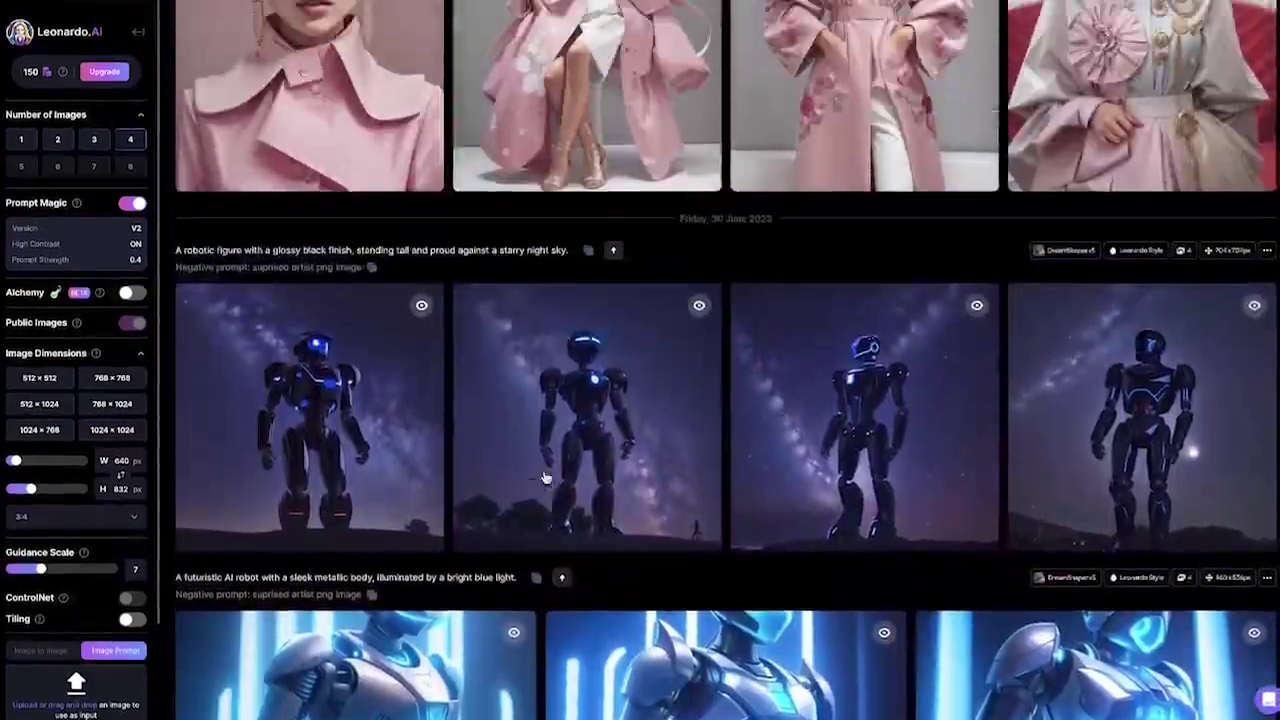
scroll(544, 477, "up", 15)
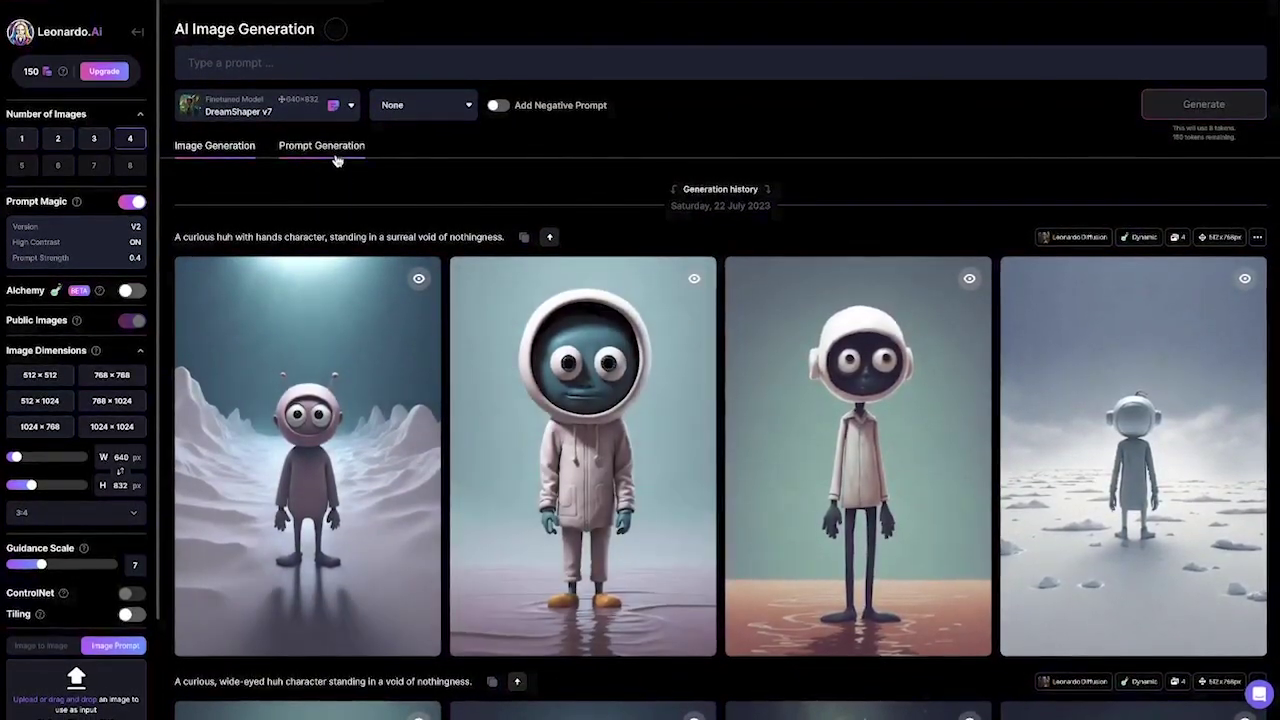
Step: View the Prompt Generation tool, and return to Image Generation to look over the generation history and the Alchemy option
left_click(325, 147)
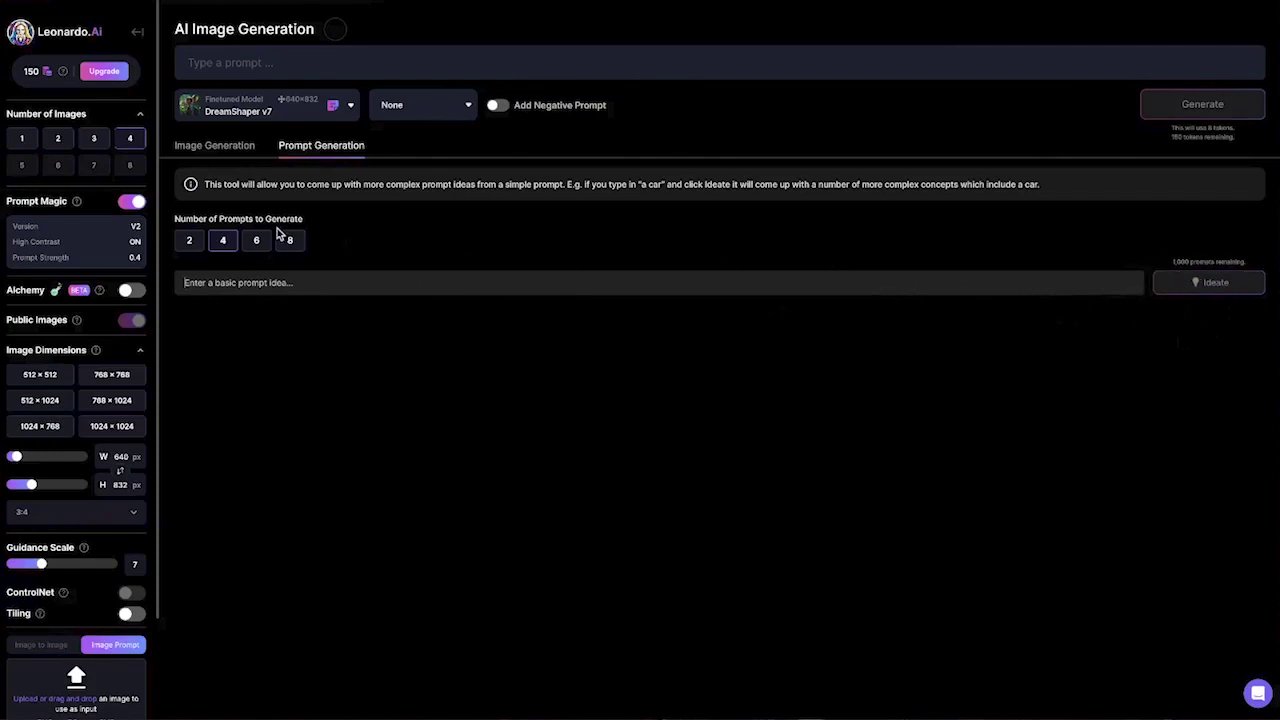
left_click(204, 147)
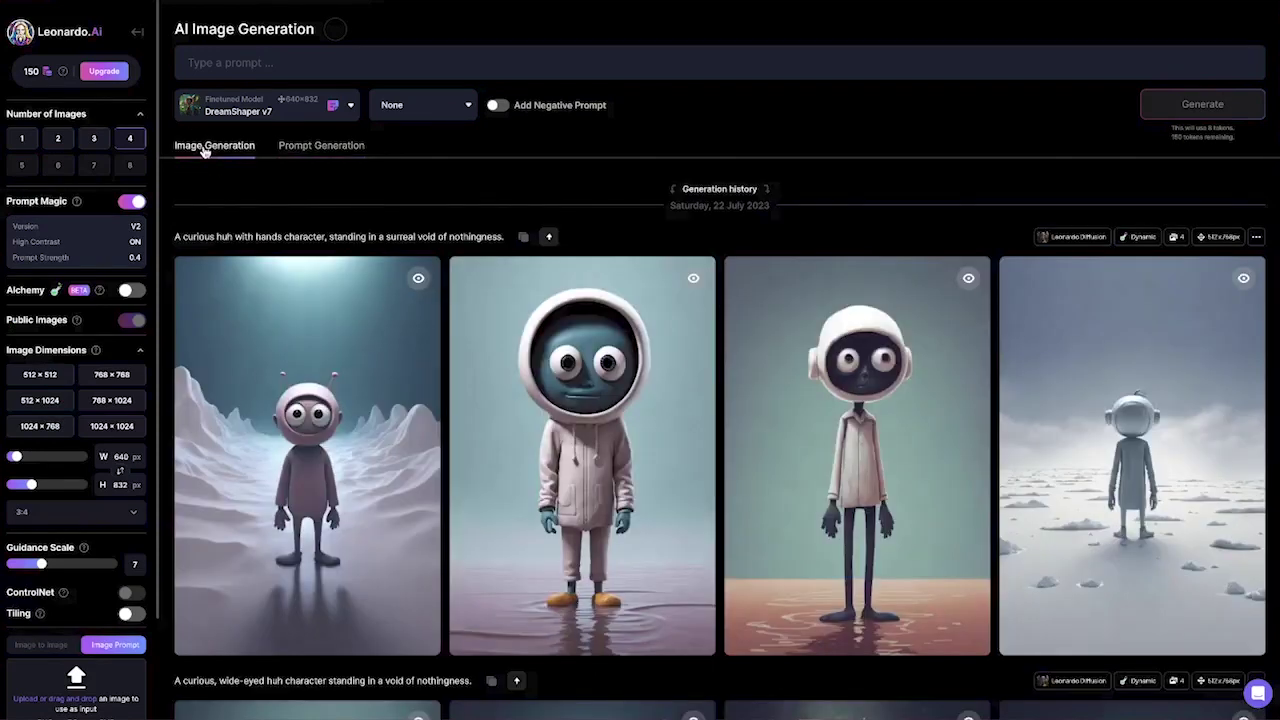
scroll(545, 225, "down", 5)
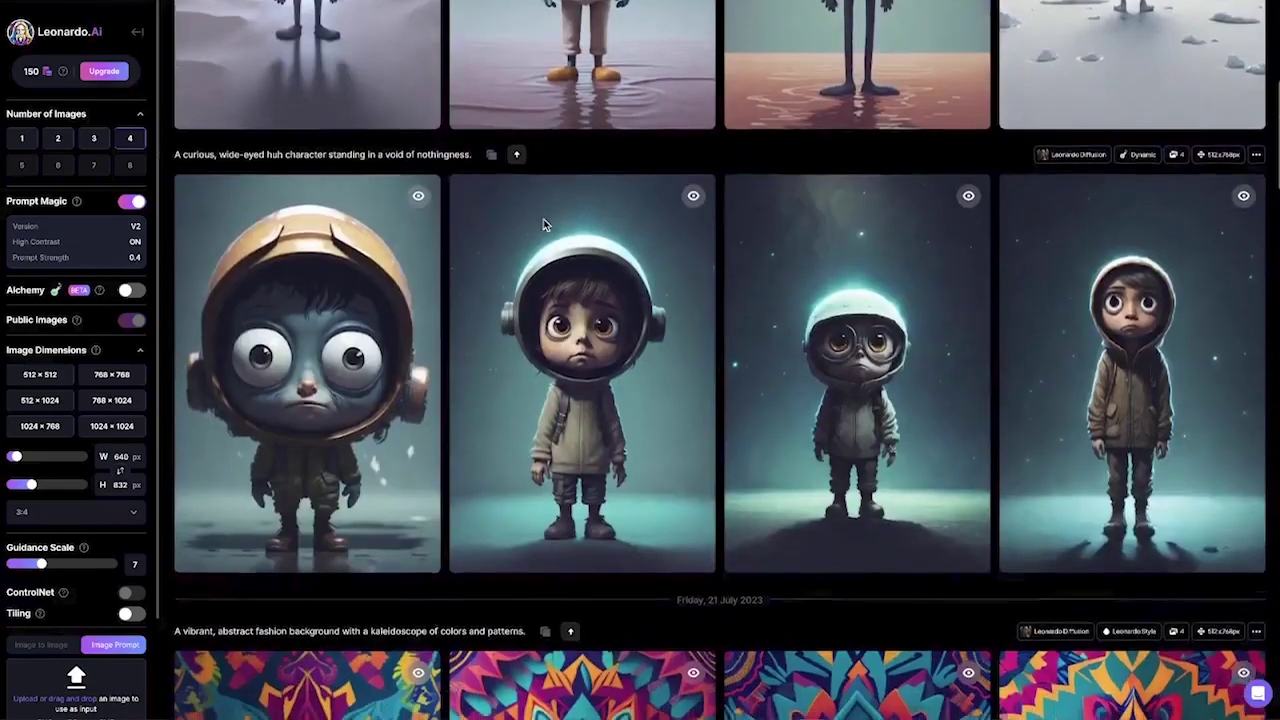
scroll(545, 225, "up", 5)
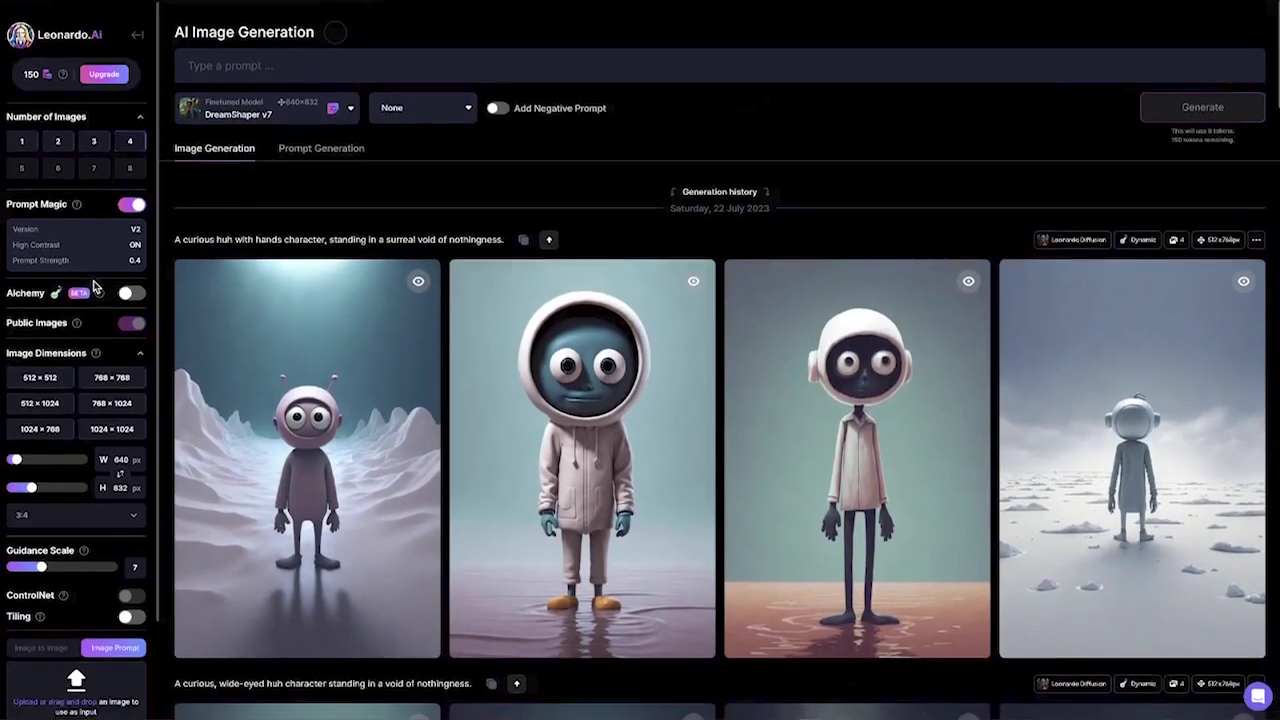
mouse_move(101, 293)
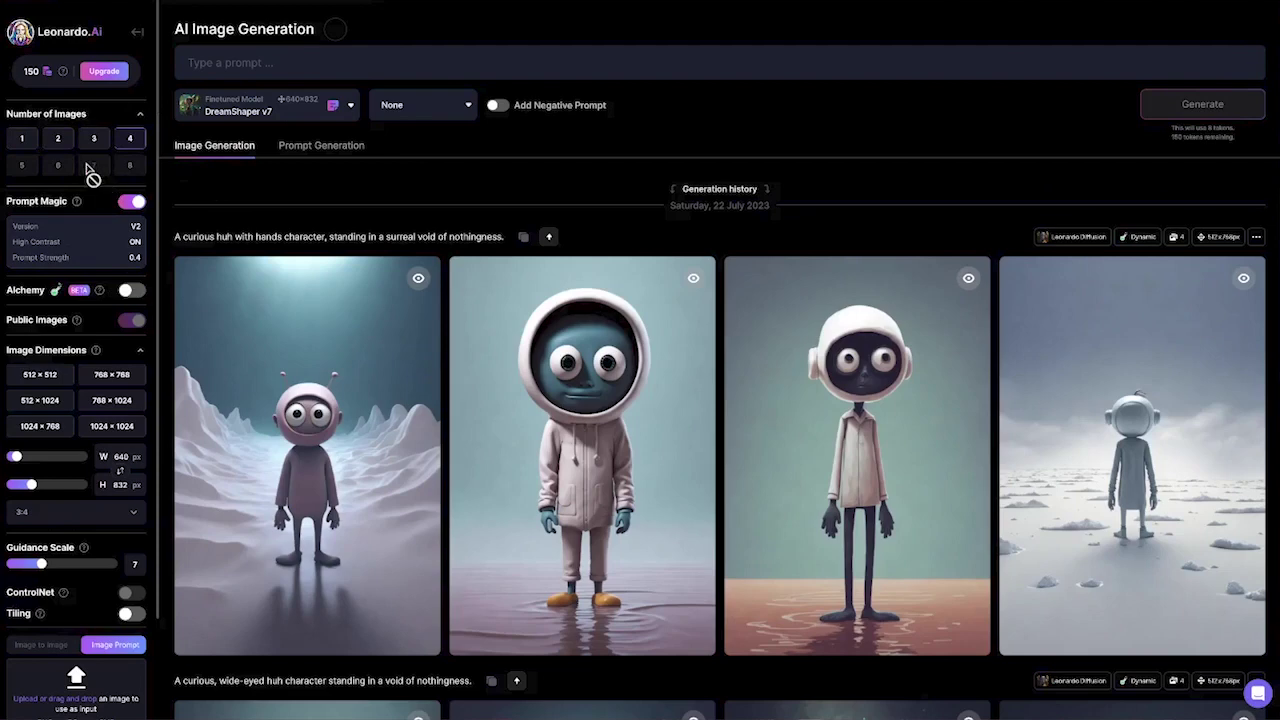
Step: Look over the image generation settings, from number of images to guidance scale, including the available aspect ratio options
scroll(95, 230, "down", 2)
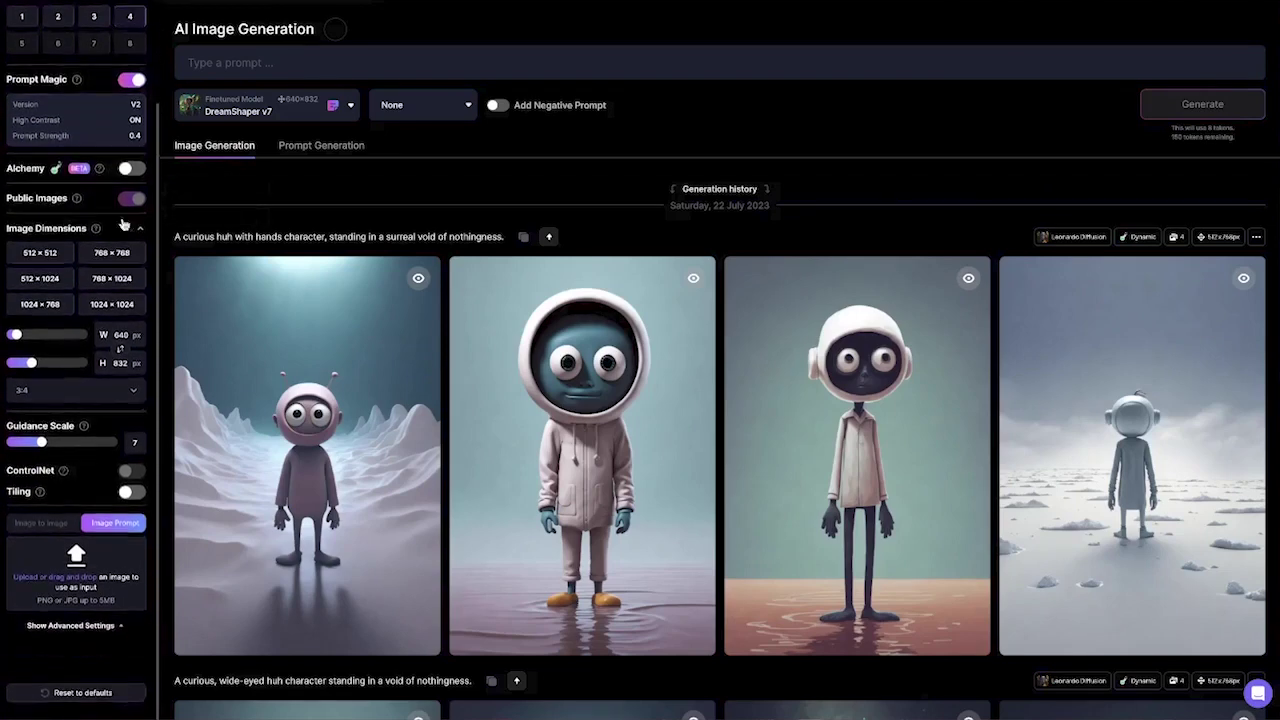
scroll(100, 287, "up", 2)
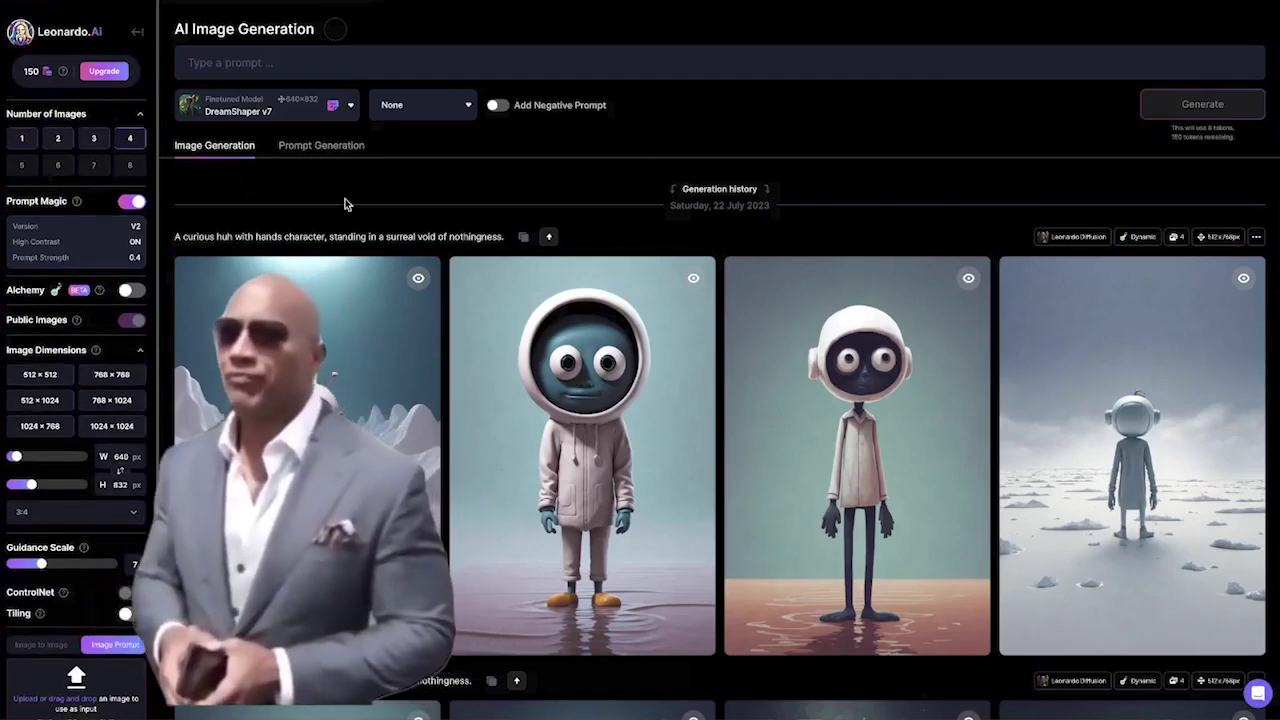
scroll(400, 232, "down", 5)
scroll(405, 235, "down", 2)
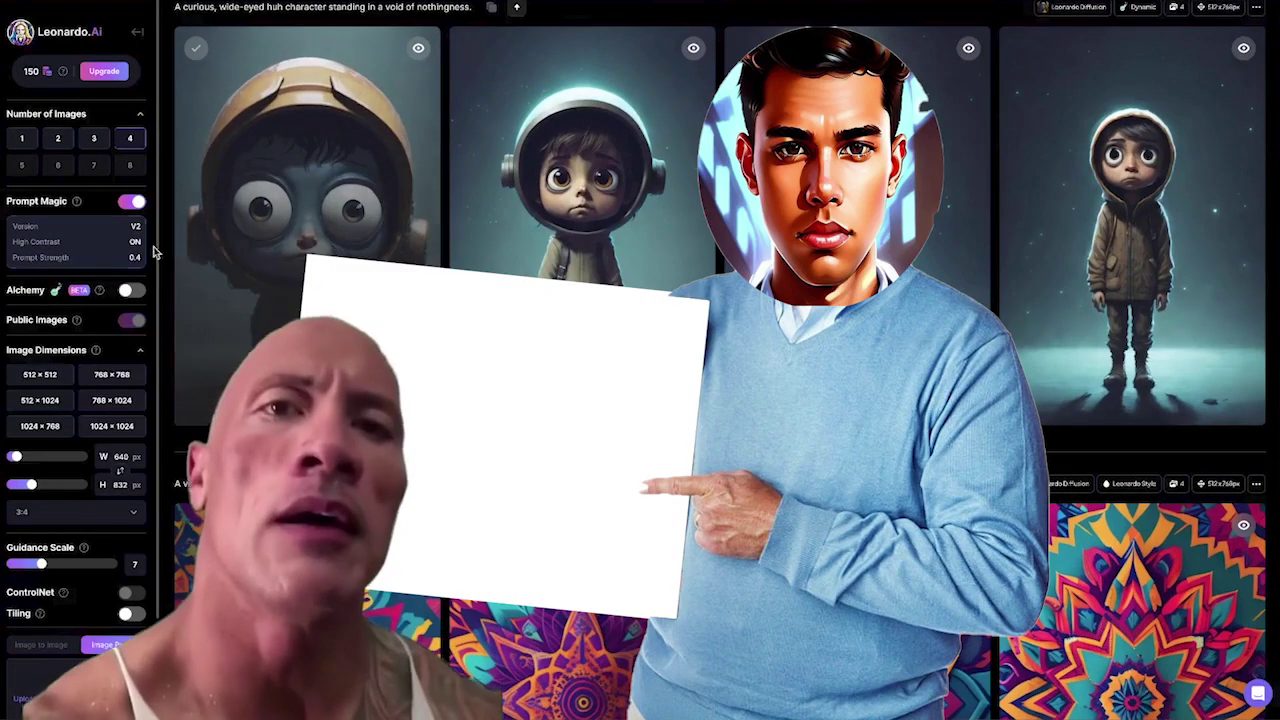
scroll(38, 203, "down", 1)
scroll(55, 250, "down", 2)
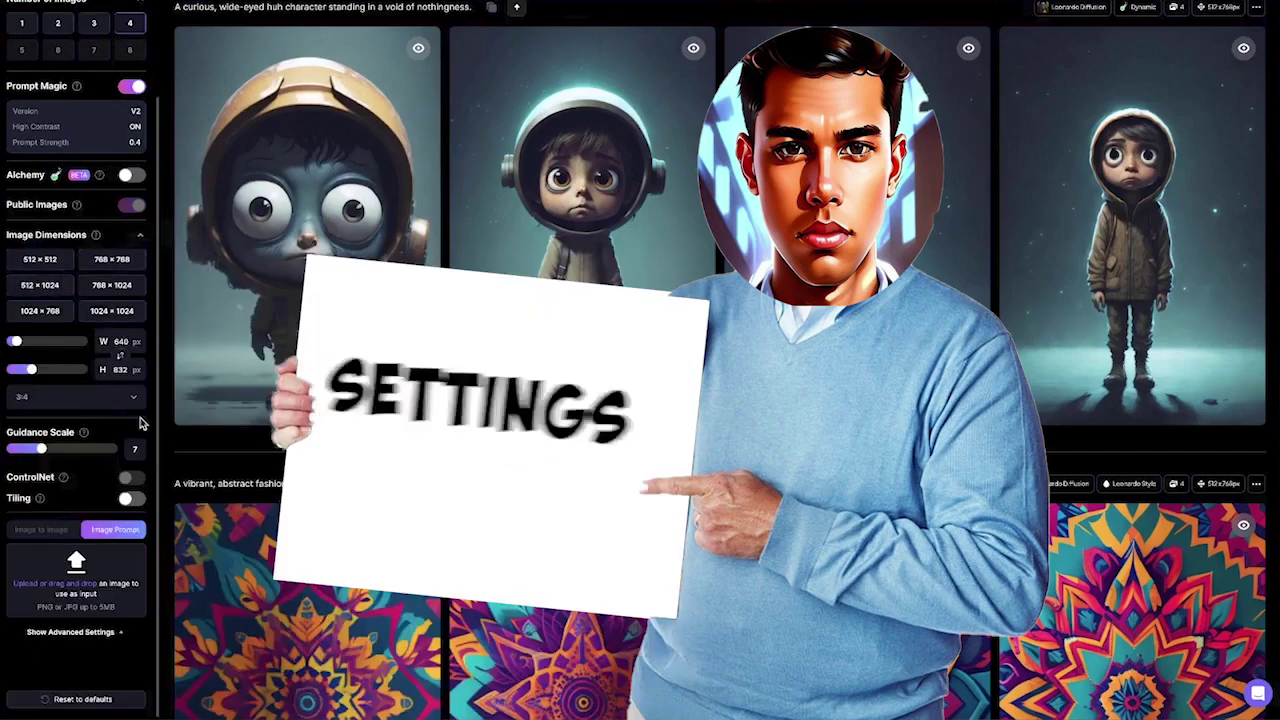
left_click(74, 399)
left_click(74, 399)
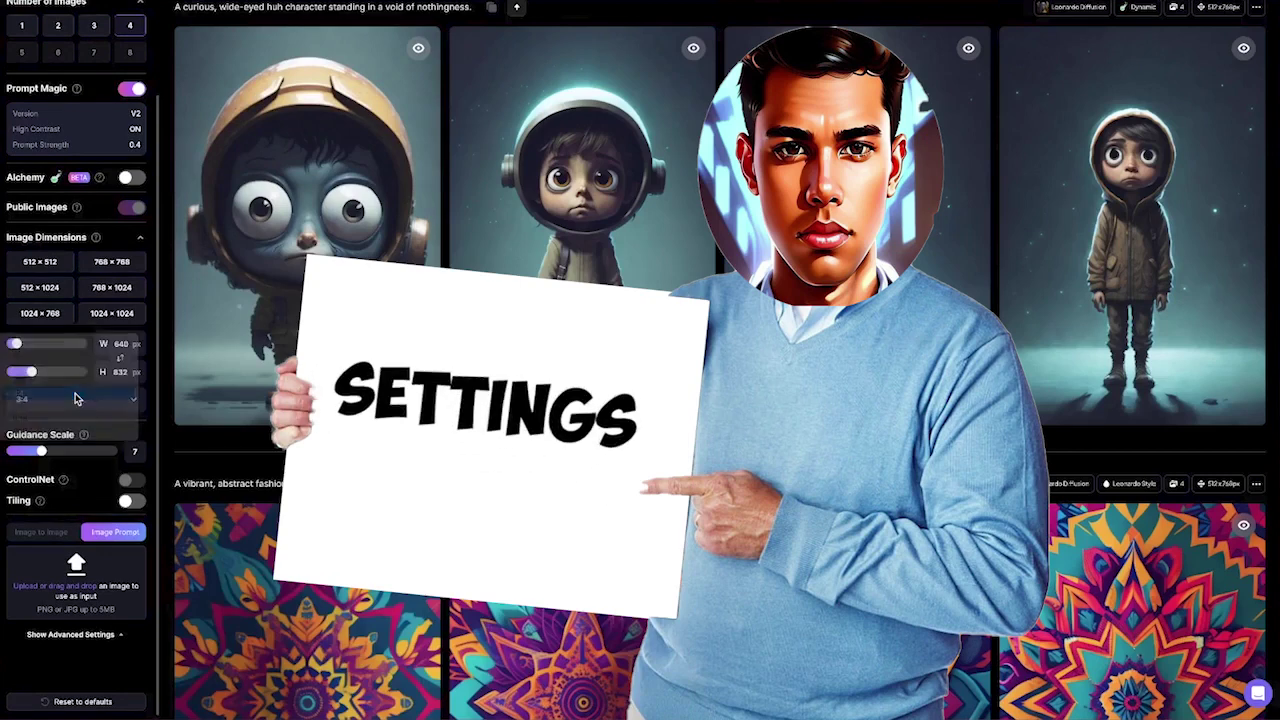
left_click(116, 410)
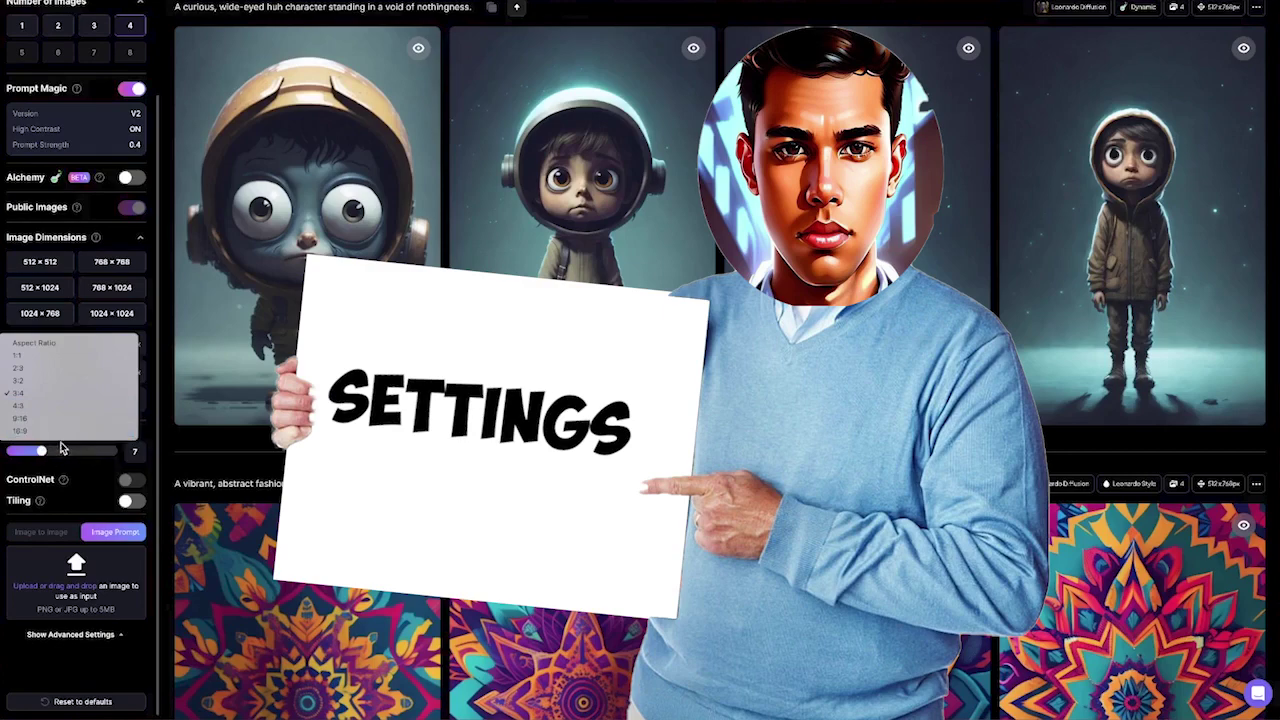
left_click(135, 456)
Step: Browse the generation history to examine the earlier character and fashion background images, and return to its start
scroll(80, 480, "down", 3)
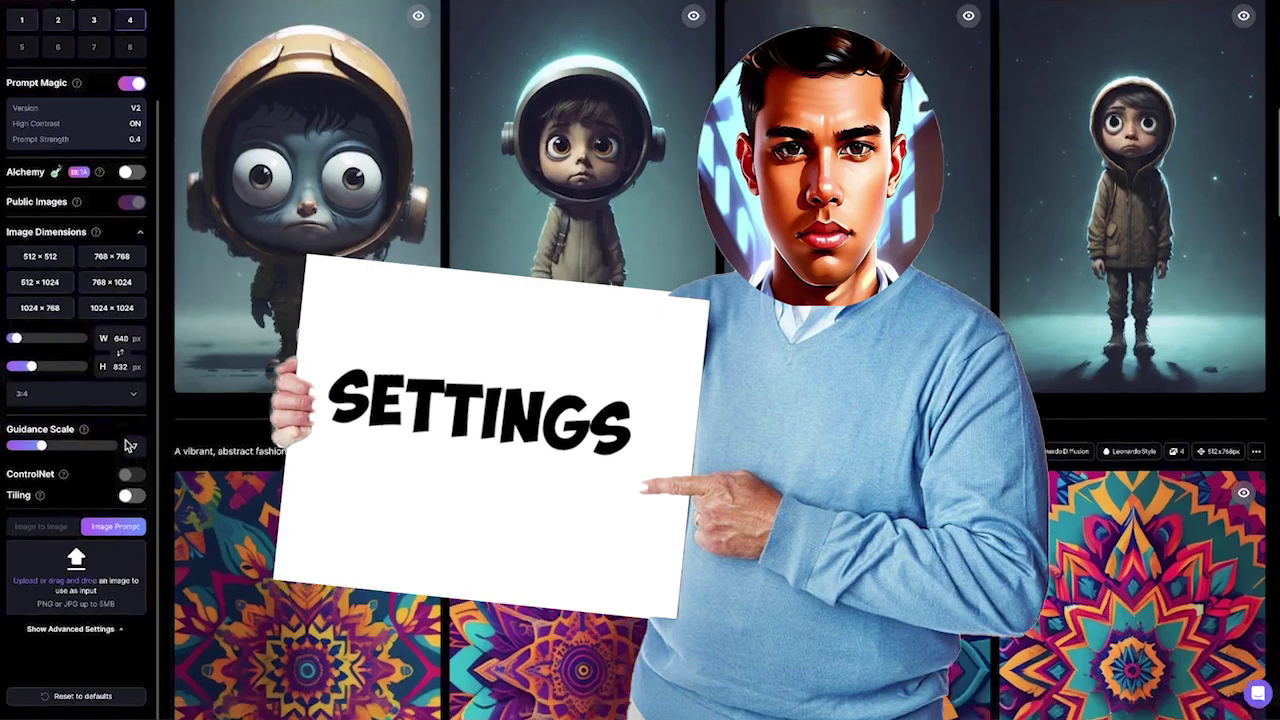
scroll(80, 480, "down", 1)
scroll(70, 503, "down", 2)
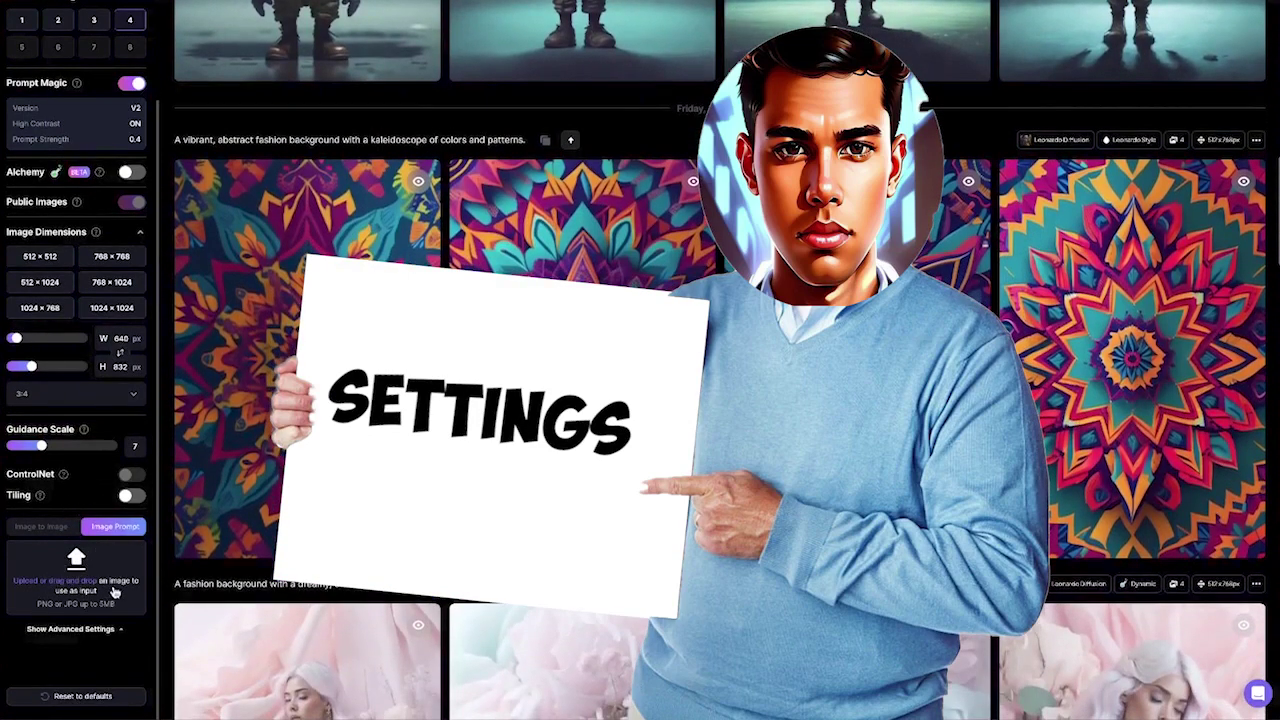
scroll(273, 549, "down", 15)
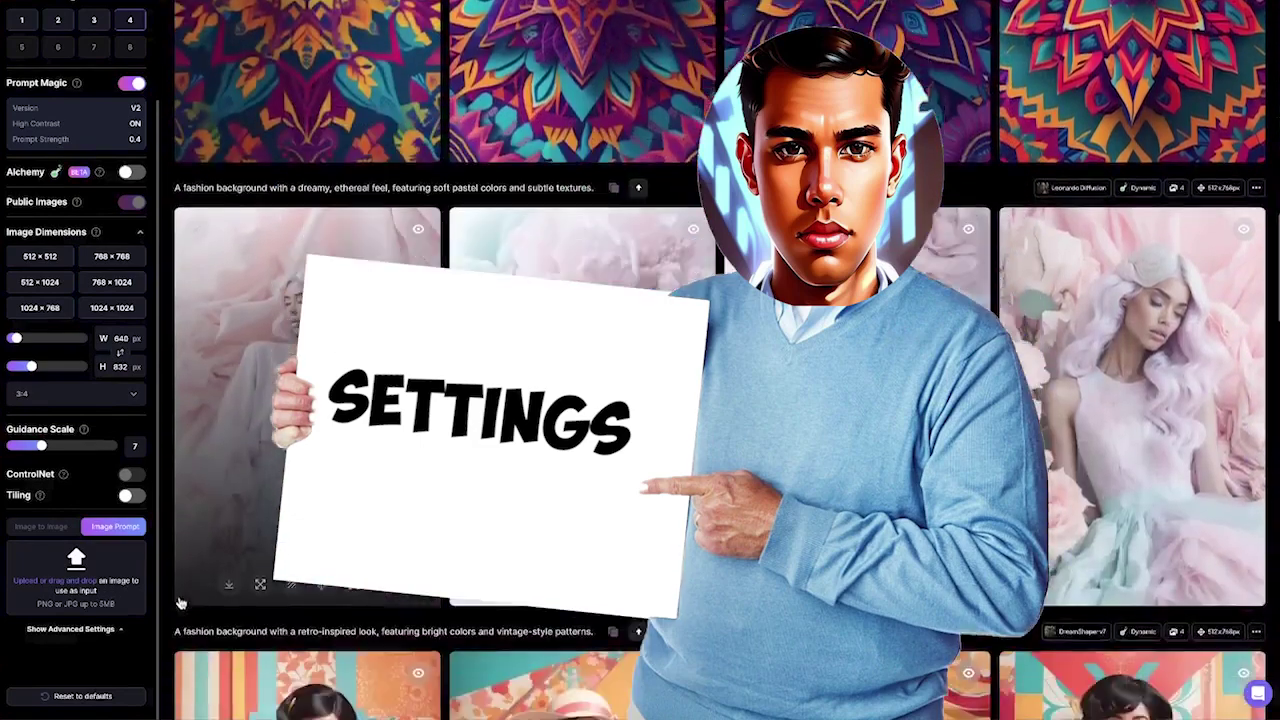
scroll(170, 607, "down", 2)
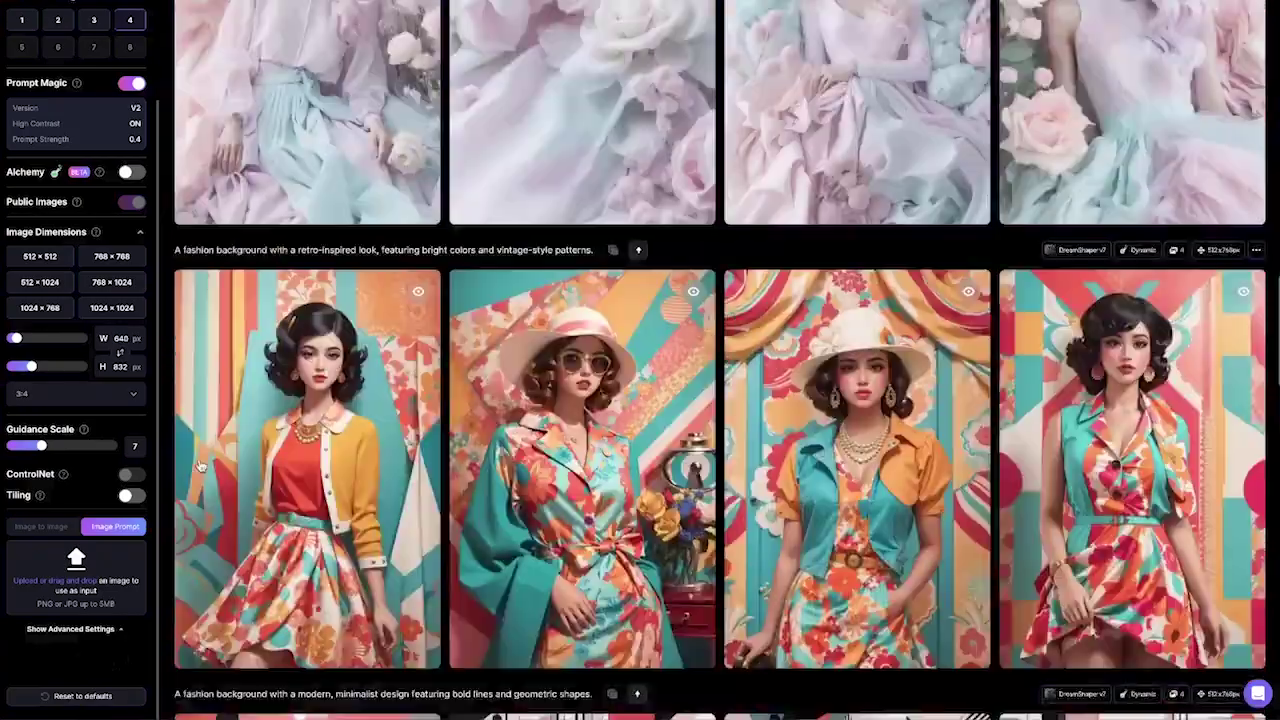
scroll(199, 465, "down", 5)
scroll(200, 465, "up", 15)
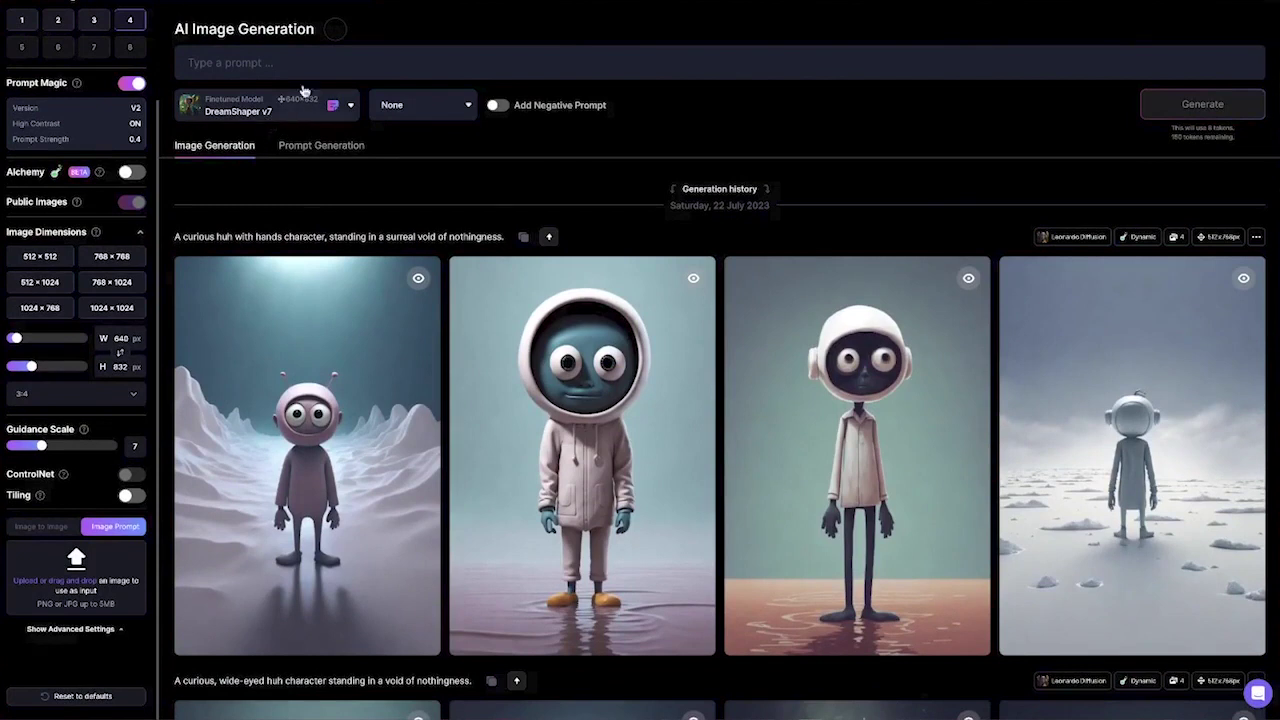
Step: Review the available finetuned models and choose DreamShaper v7
left_click(272, 113)
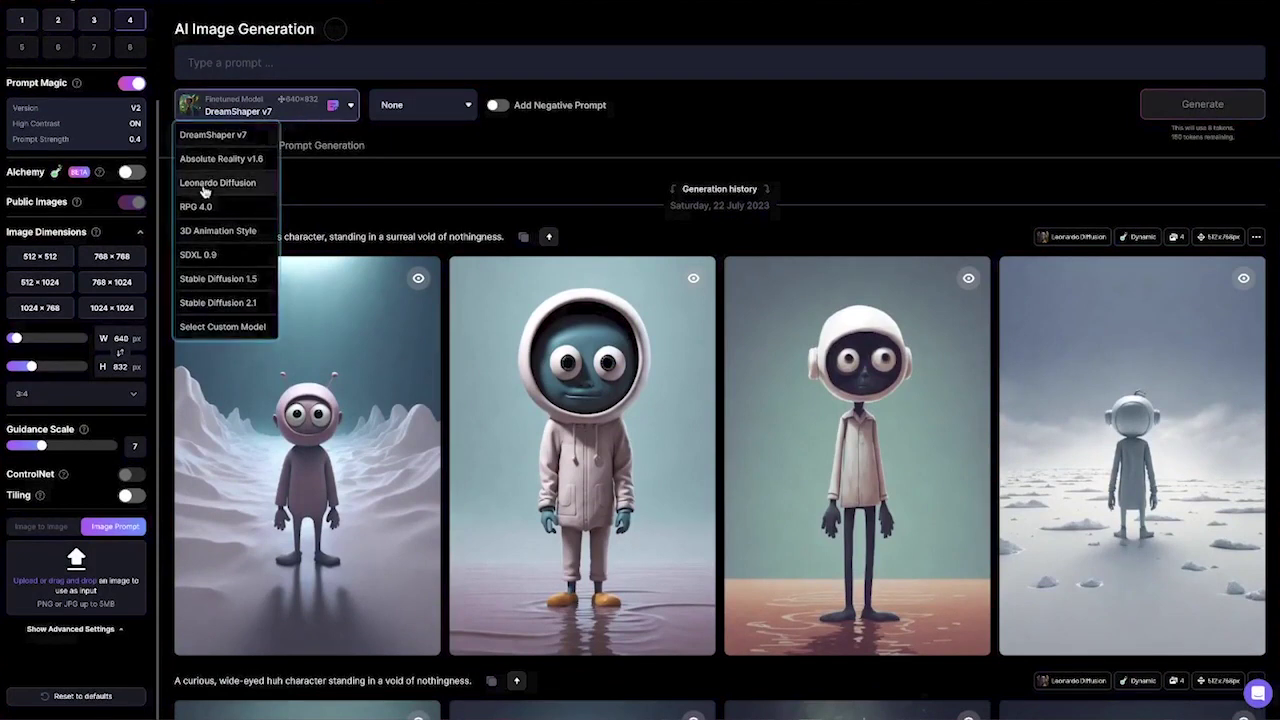
scroll(226, 292, "down", 1)
scroll(226, 292, "down", 1)
scroll(250, 200, "up", 3)
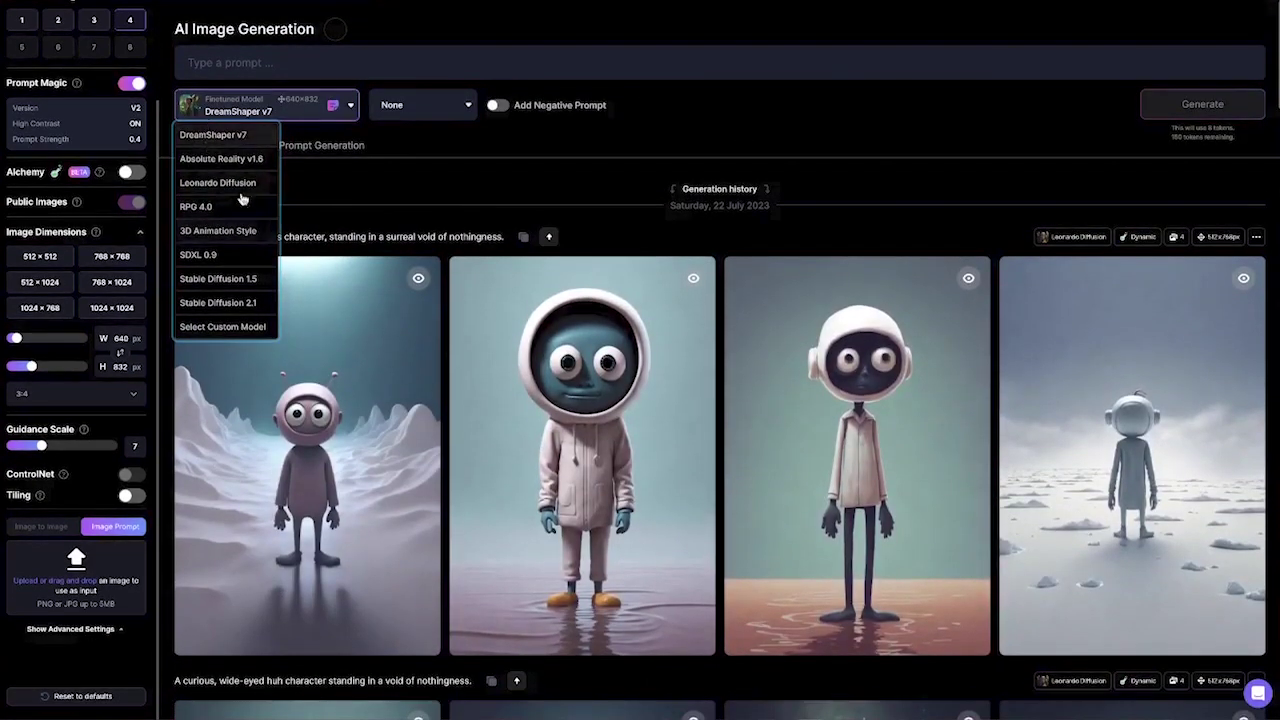
left_click(210, 135)
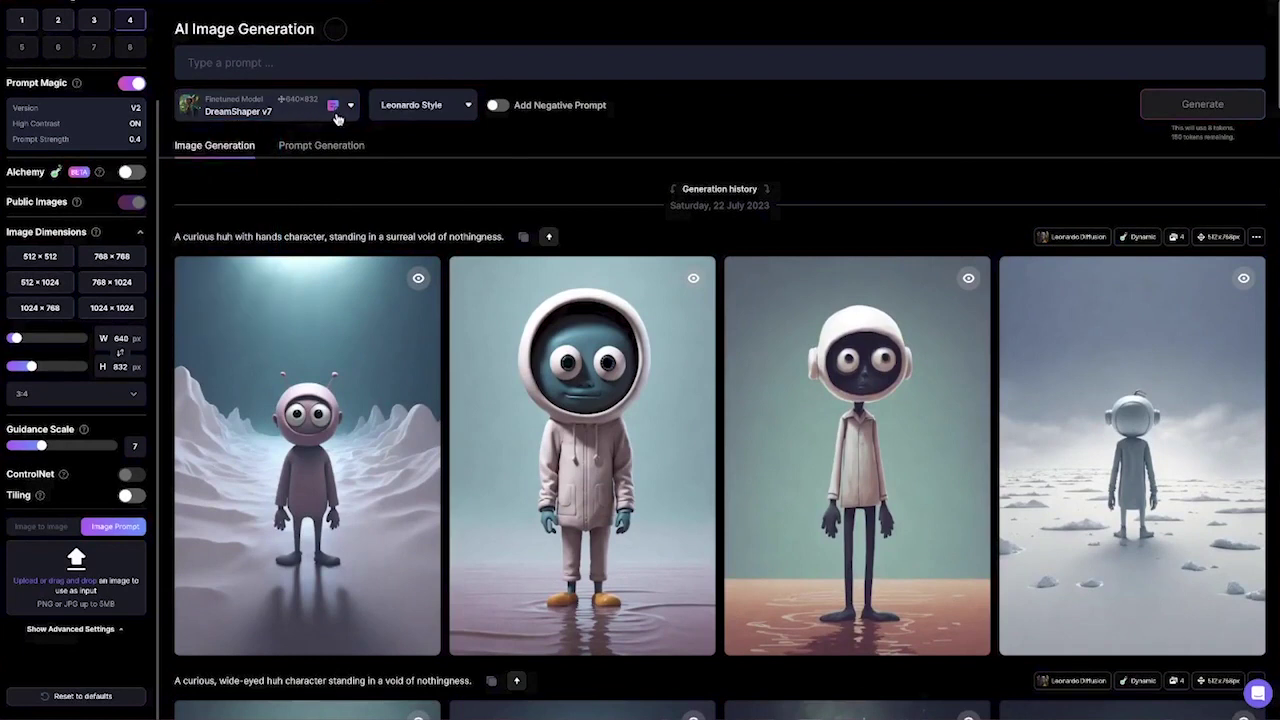
Step: View the style preset options for the chosen model, Leonardo Style and None
left_click(420, 116)
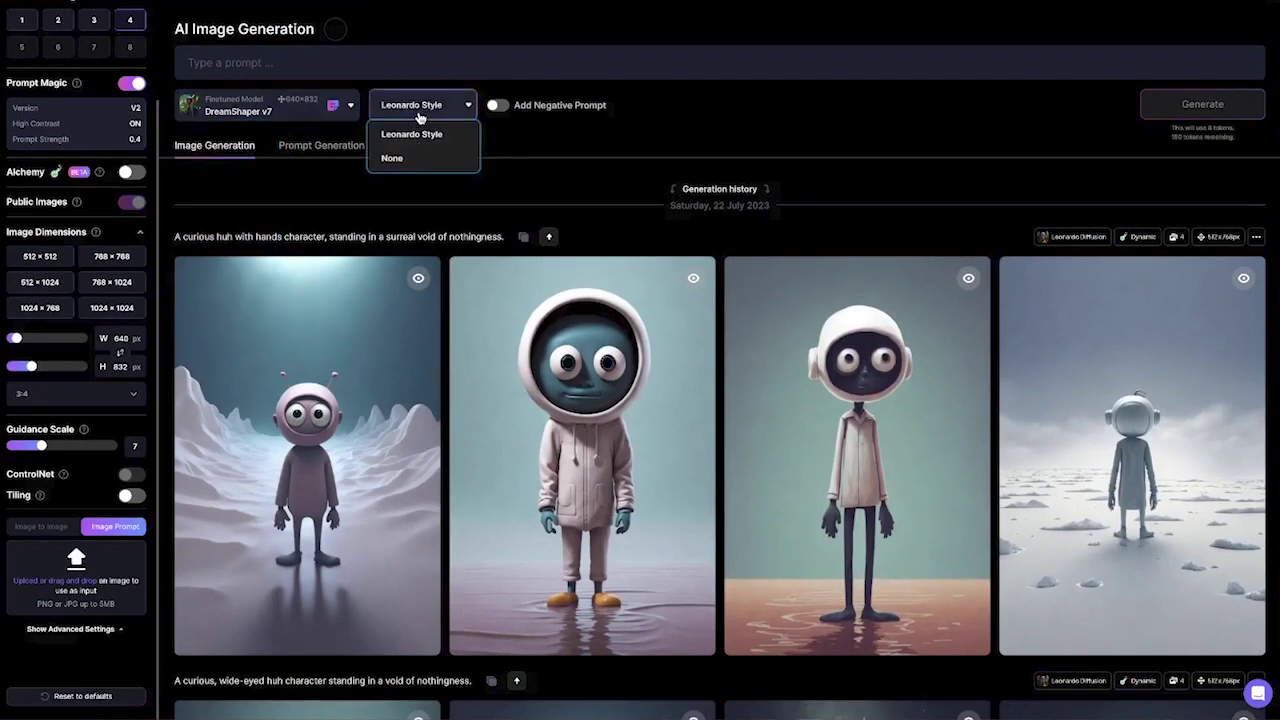
left_click(420, 116)
left_click(420, 116)
left_click(420, 116)
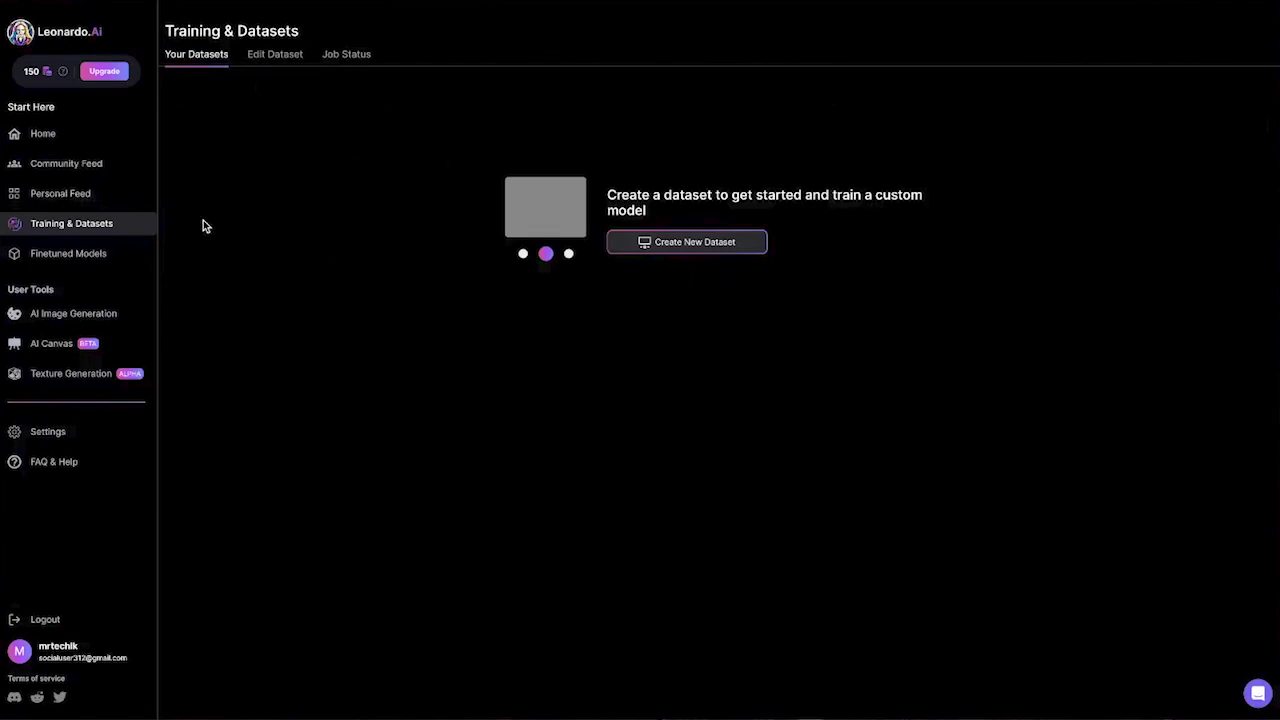
Step: Find the futuristic space pirate image in the home gallery, copy its prompt from the image details, and close them
left_click(37, 137)
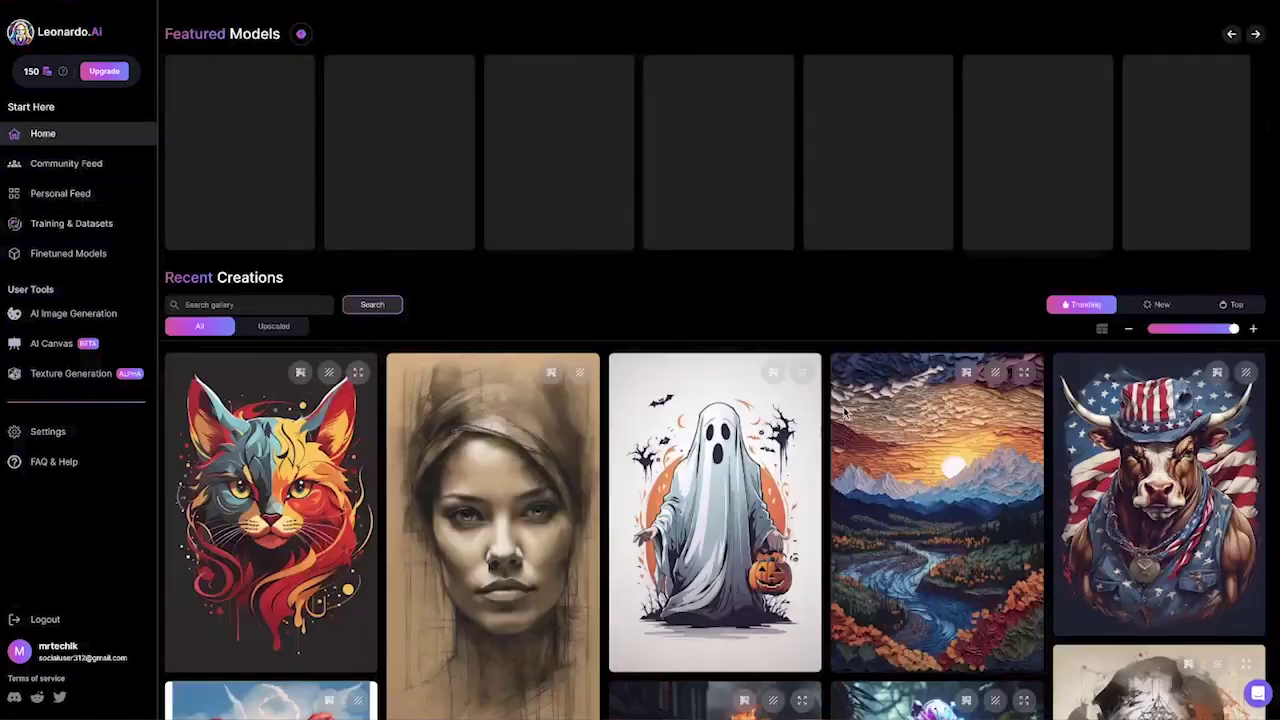
scroll(600, 320, "down", 2)
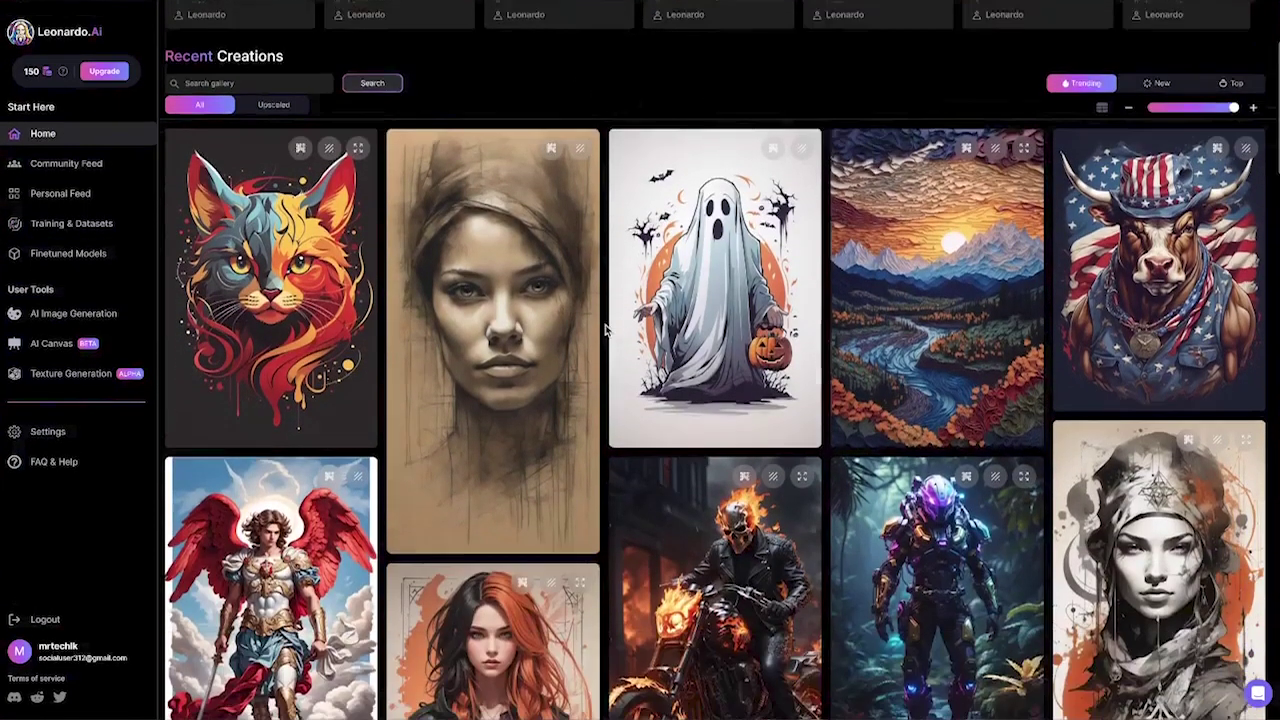
scroll(605, 330, "down", 2)
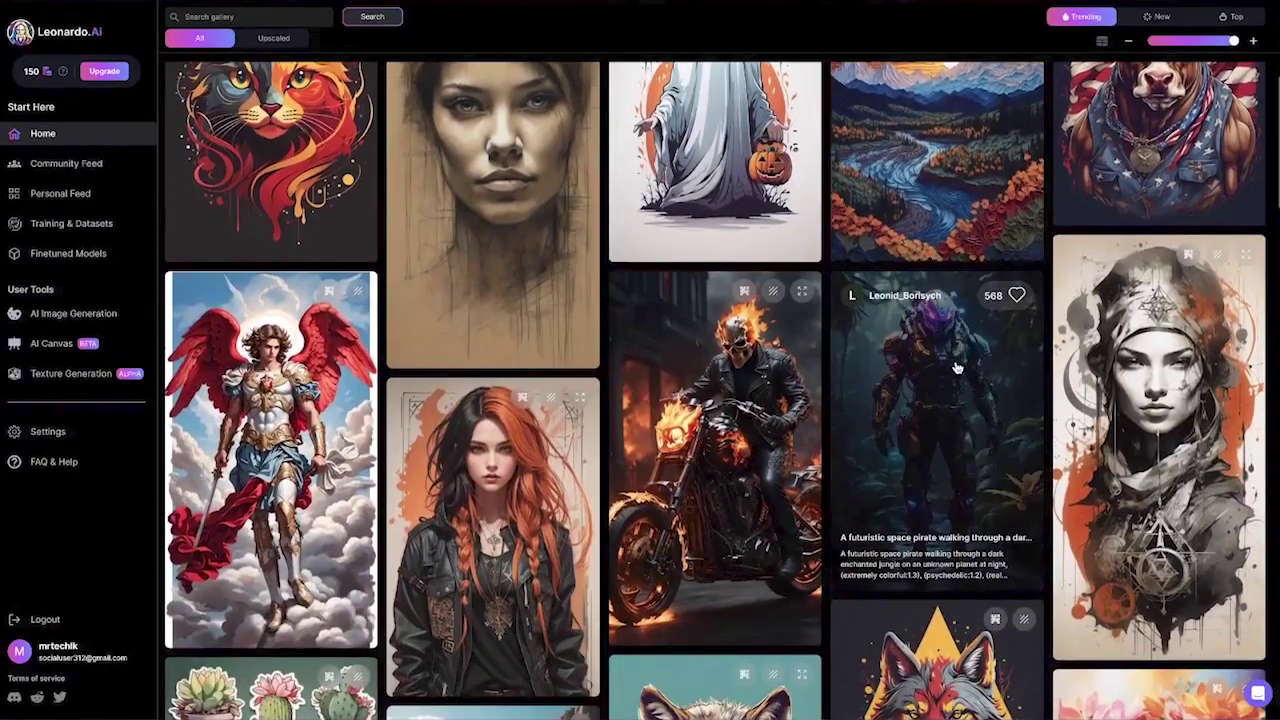
left_click(956, 368)
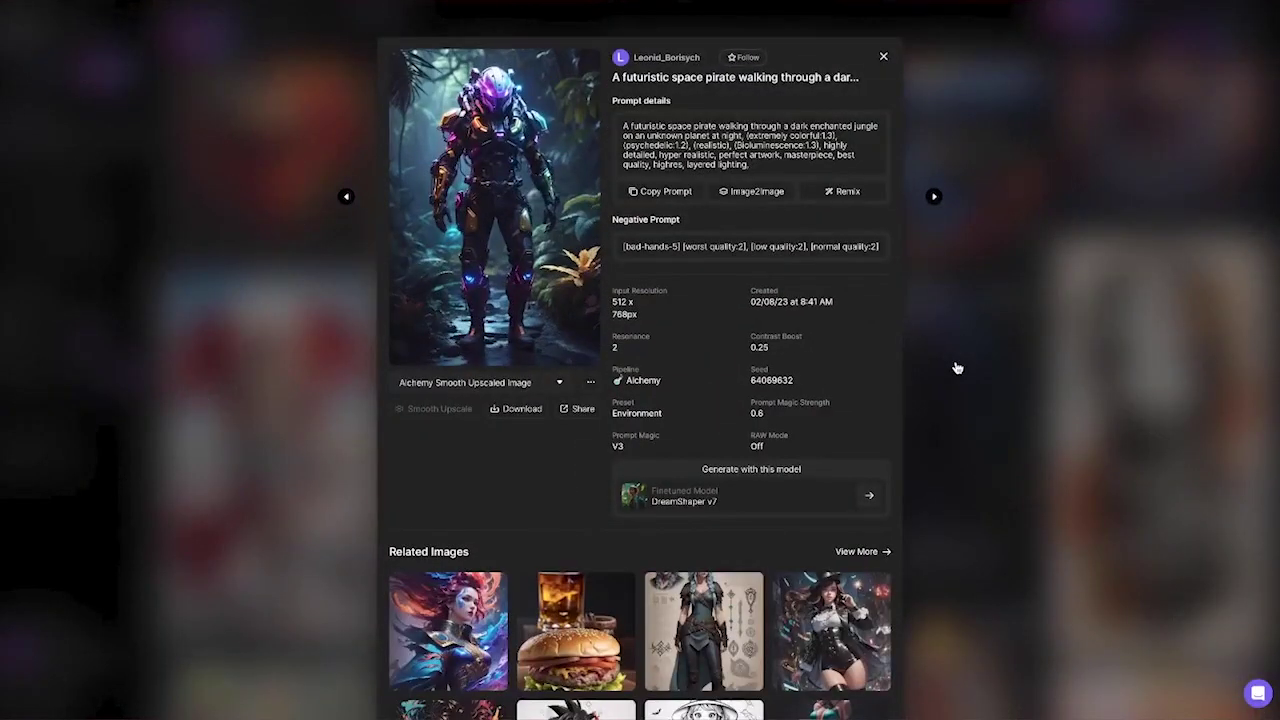
left_click(688, 193)
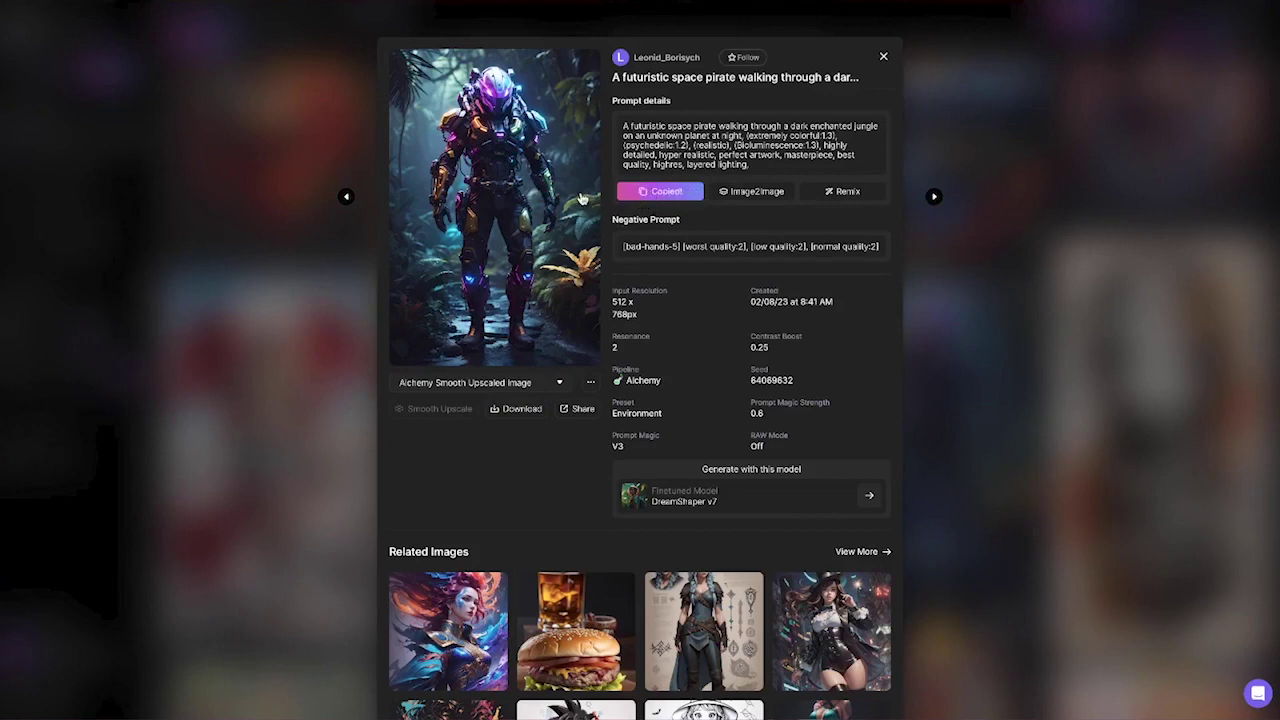
left_click(883, 57)
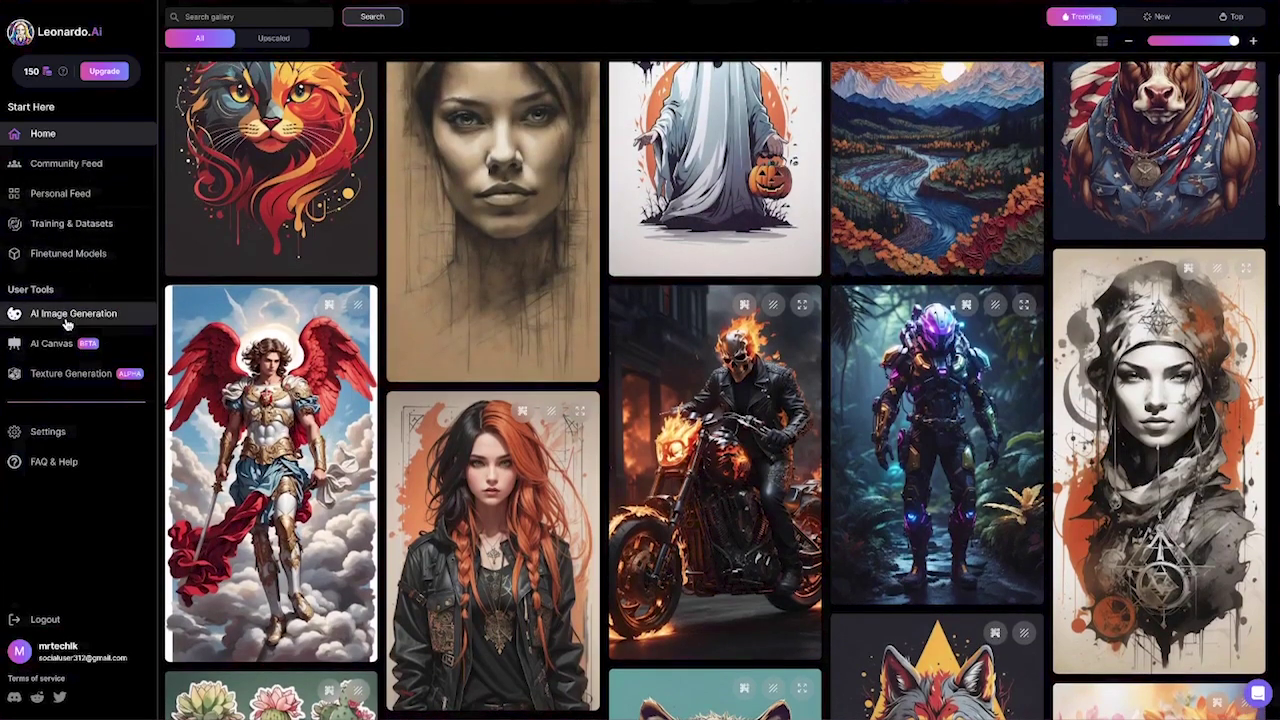
Step: Open AI Image Generation and generate four images from the copied space pirate prompt with DreamShaper v7 and Leonardo Style
left_click(66, 318)
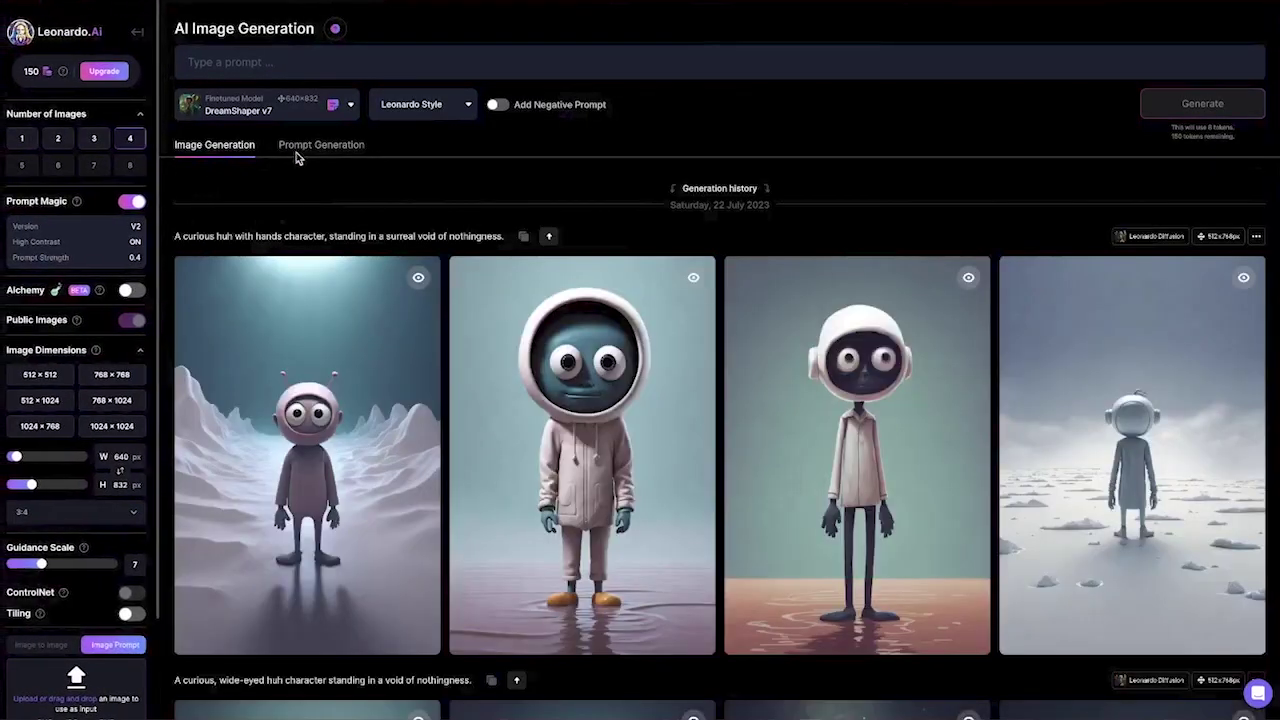
left_click(340, 62)
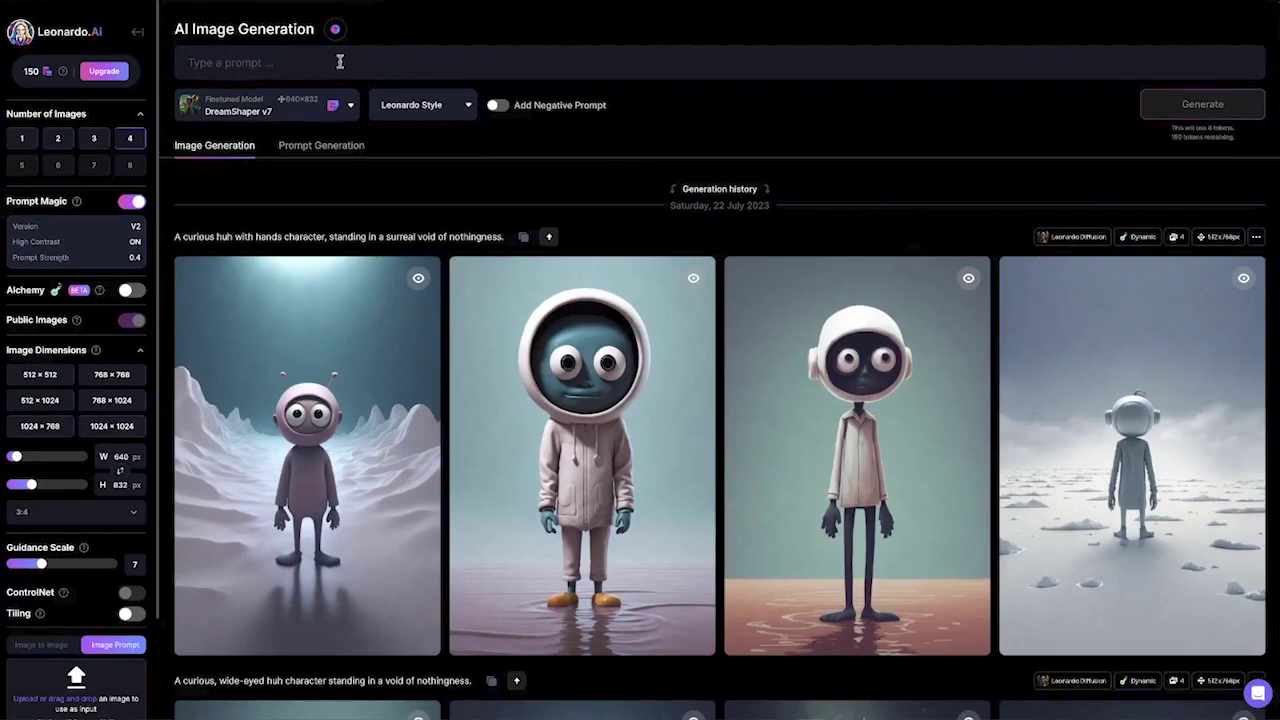
key("ctrl+v")
Step: Examine the generated space pirate images against the older generation history, and return to the prompt settings
scroll(386, 60, "down", 1)
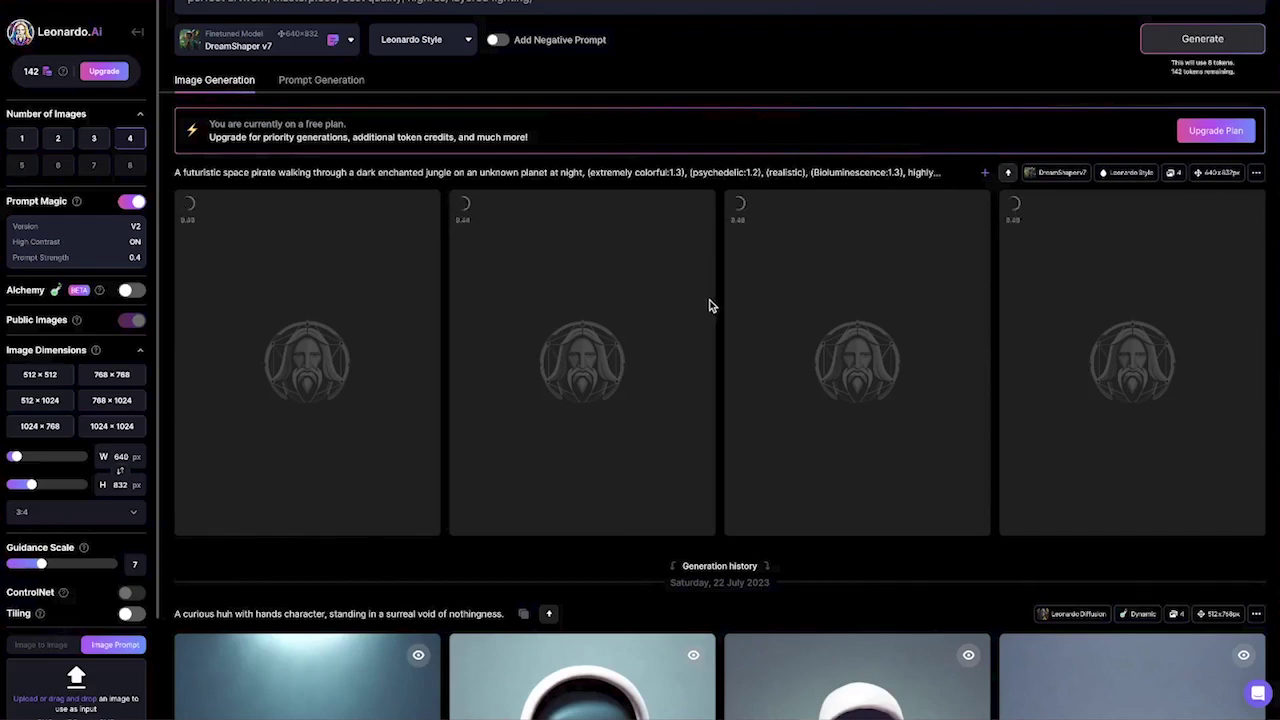
scroll(718, 303, "down", 3)
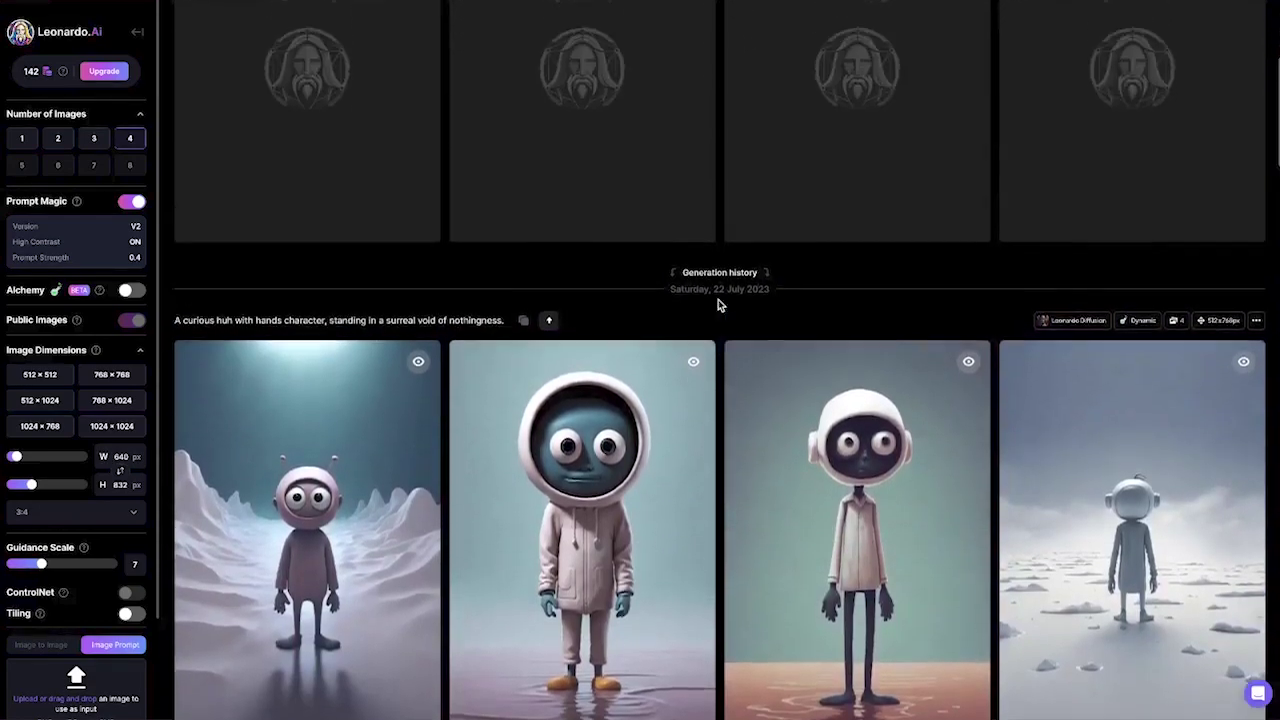
scroll(718, 300, "up", 4)
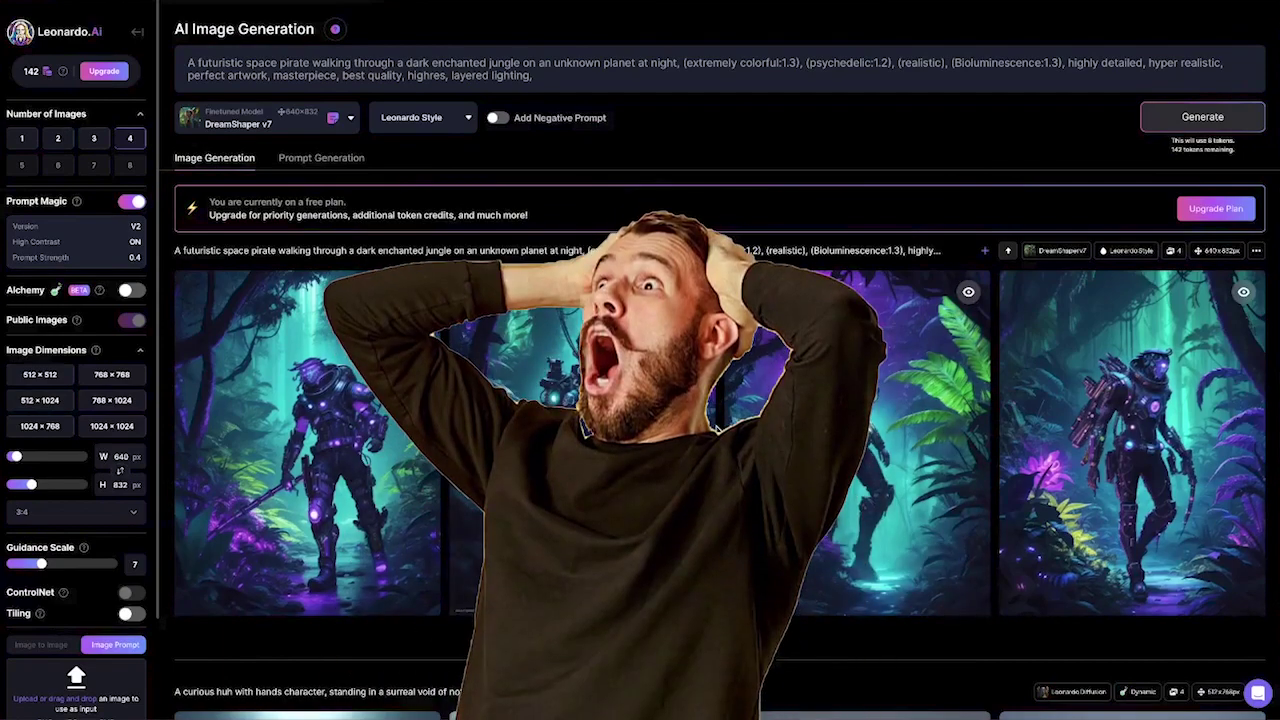
scroll(720, 400, "down", 3)
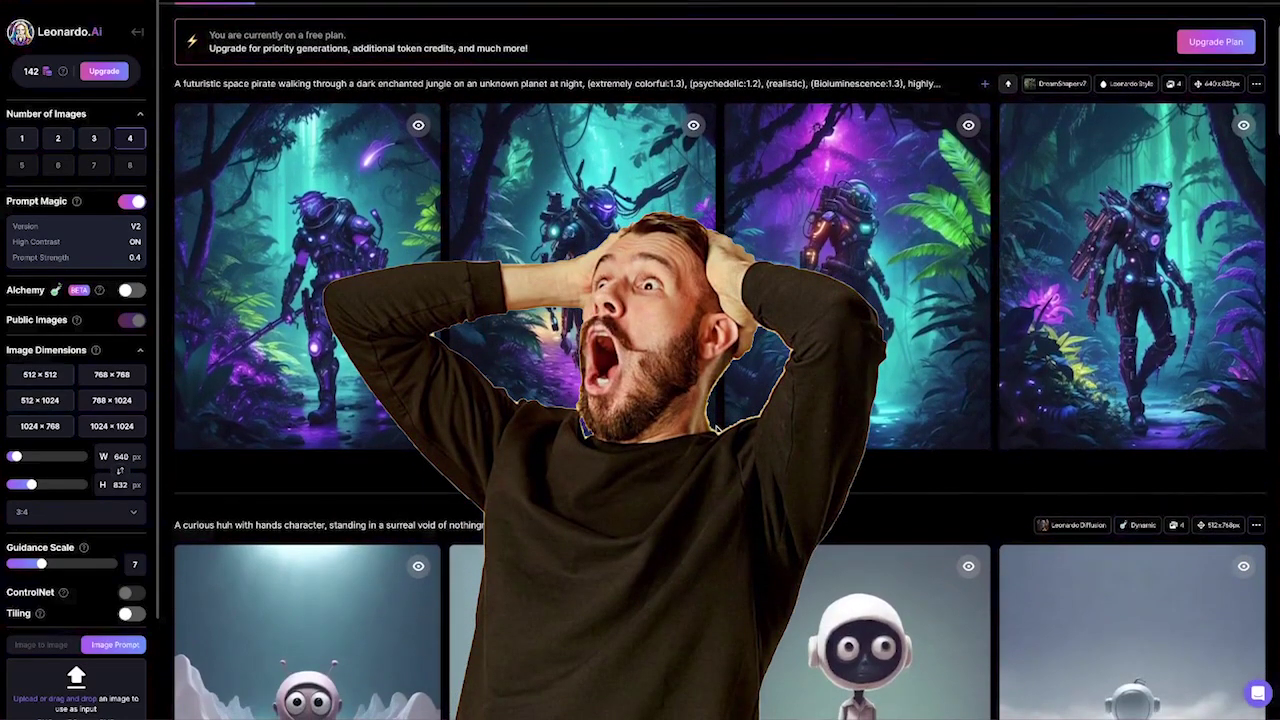
scroll(716, 429, "down", 6)
scroll(716, 429, "up", 6)
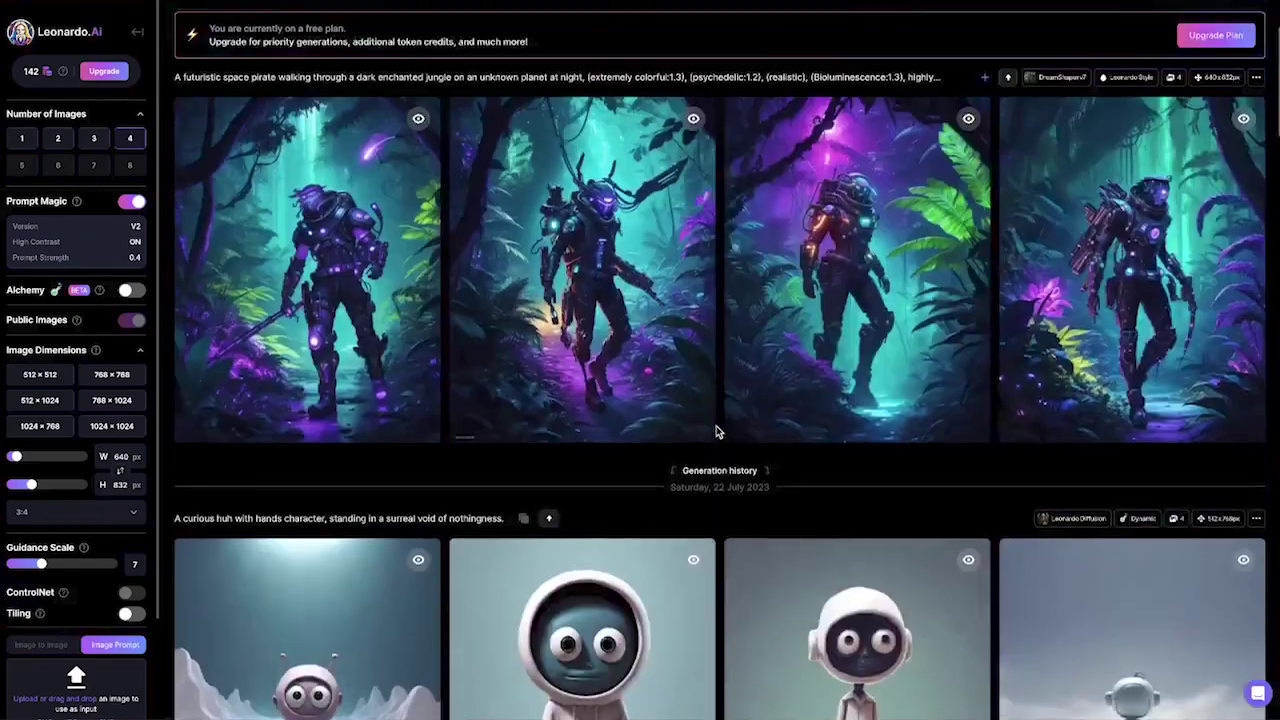
scroll(716, 431, "up", 3)
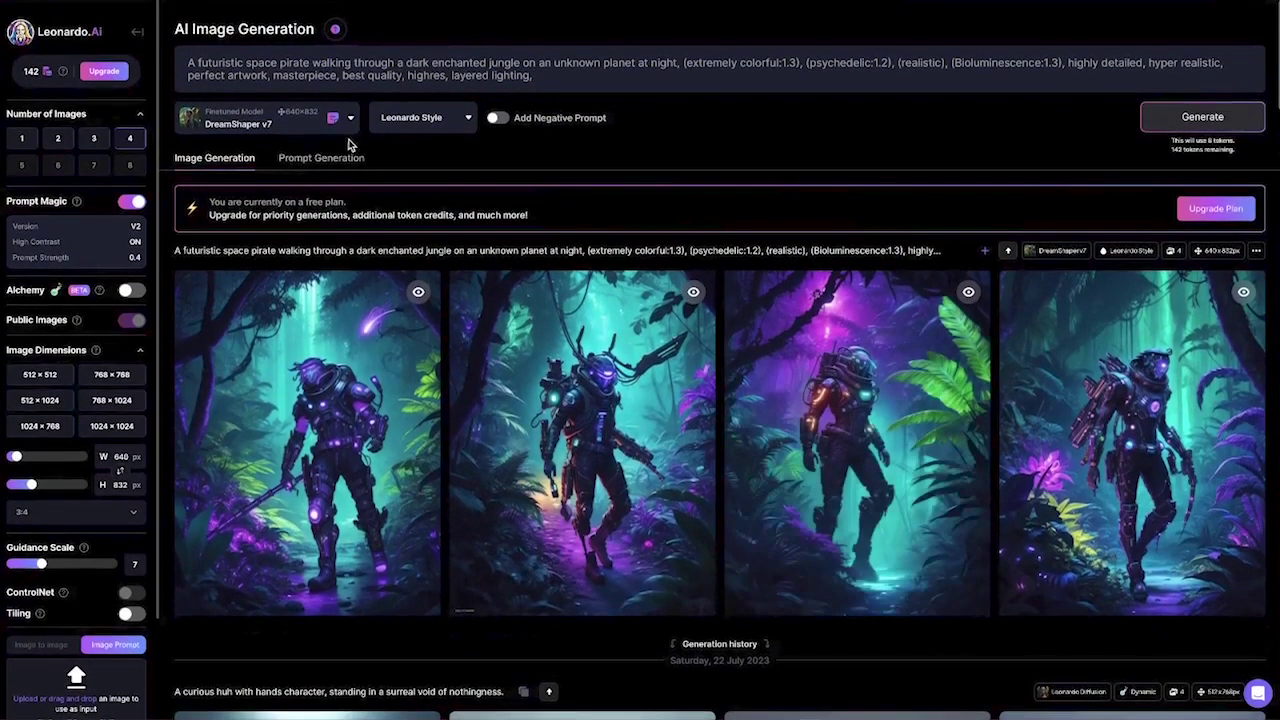
Step: Switch the finetuned model to Absolute Reality v1.6, generate the space pirate prompt again, and look over both sets of images
left_click(315, 117)
left_click(248, 172)
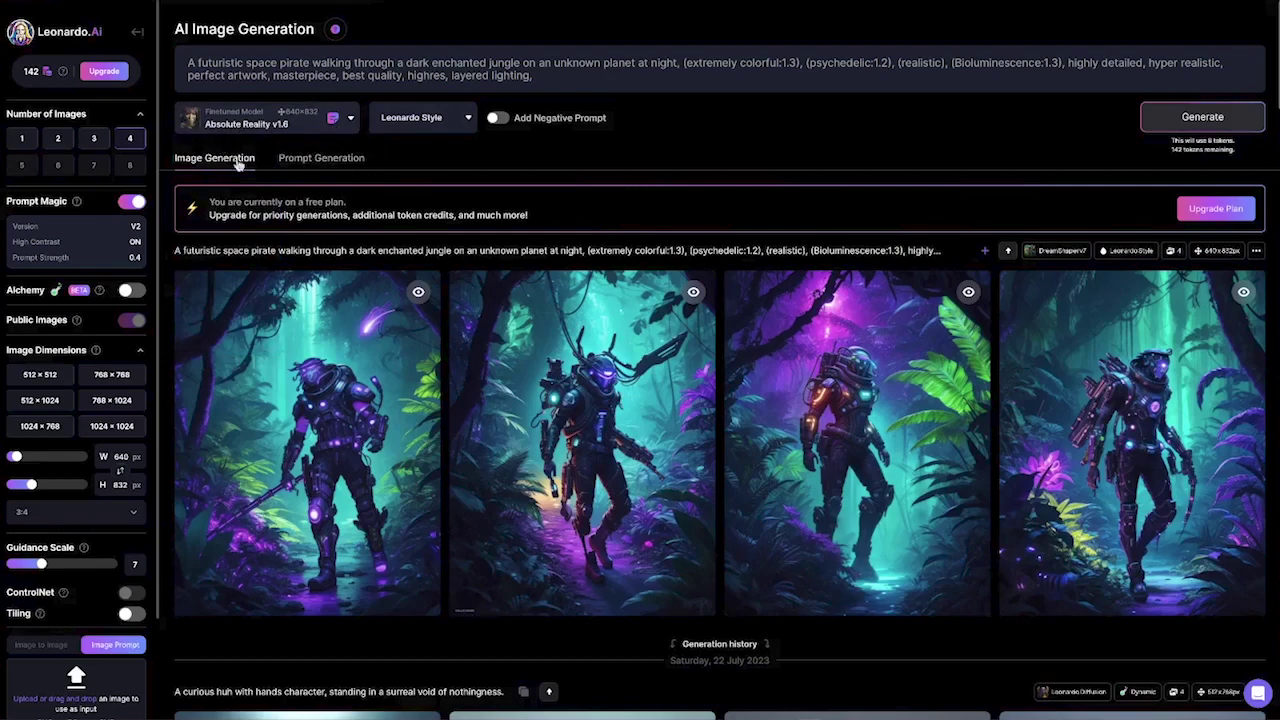
left_click(1200, 116)
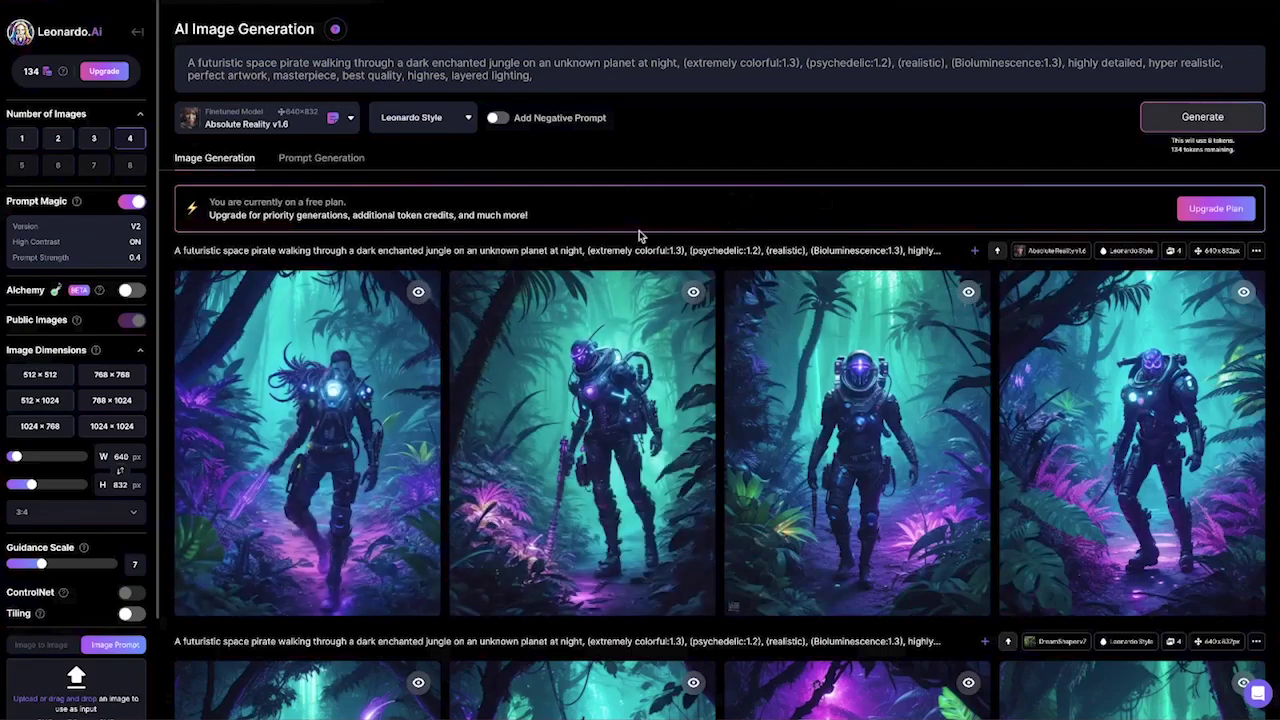
scroll(724, 280, "down", 3)
scroll(800, 330, "up", 3)
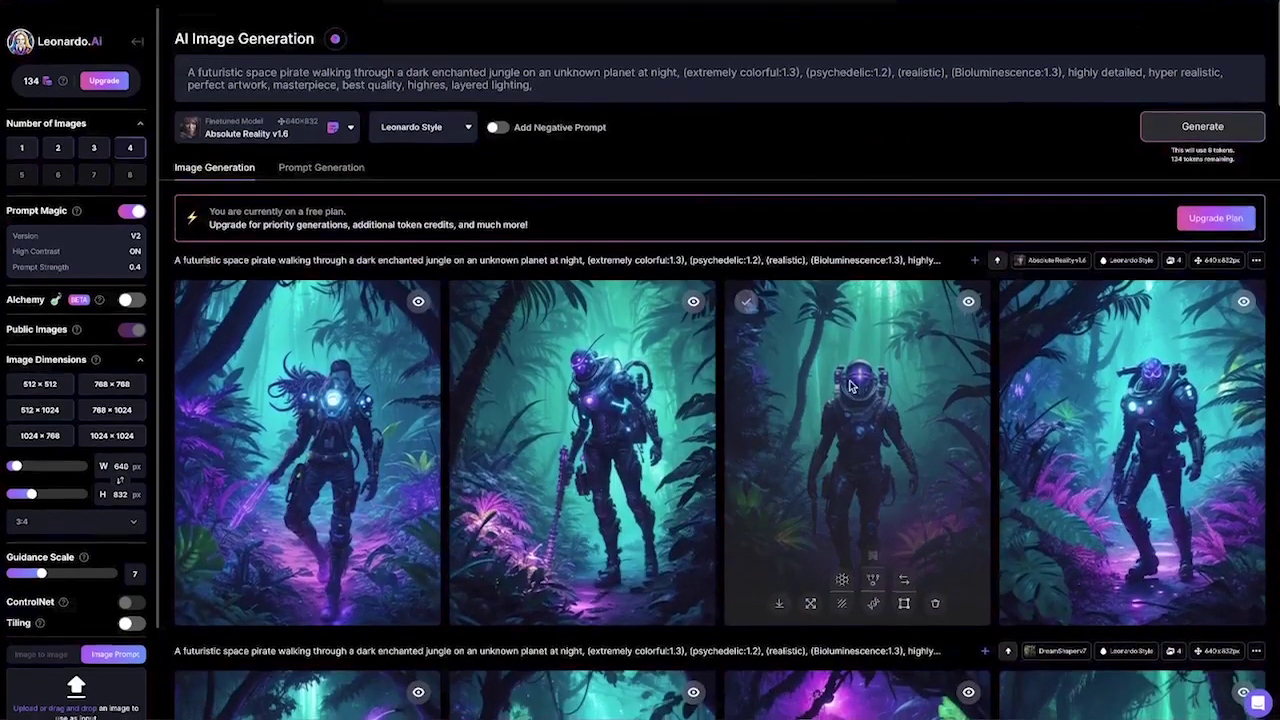
scroll(849, 386, "down", 3)
scroll(600, 300, "up", 3)
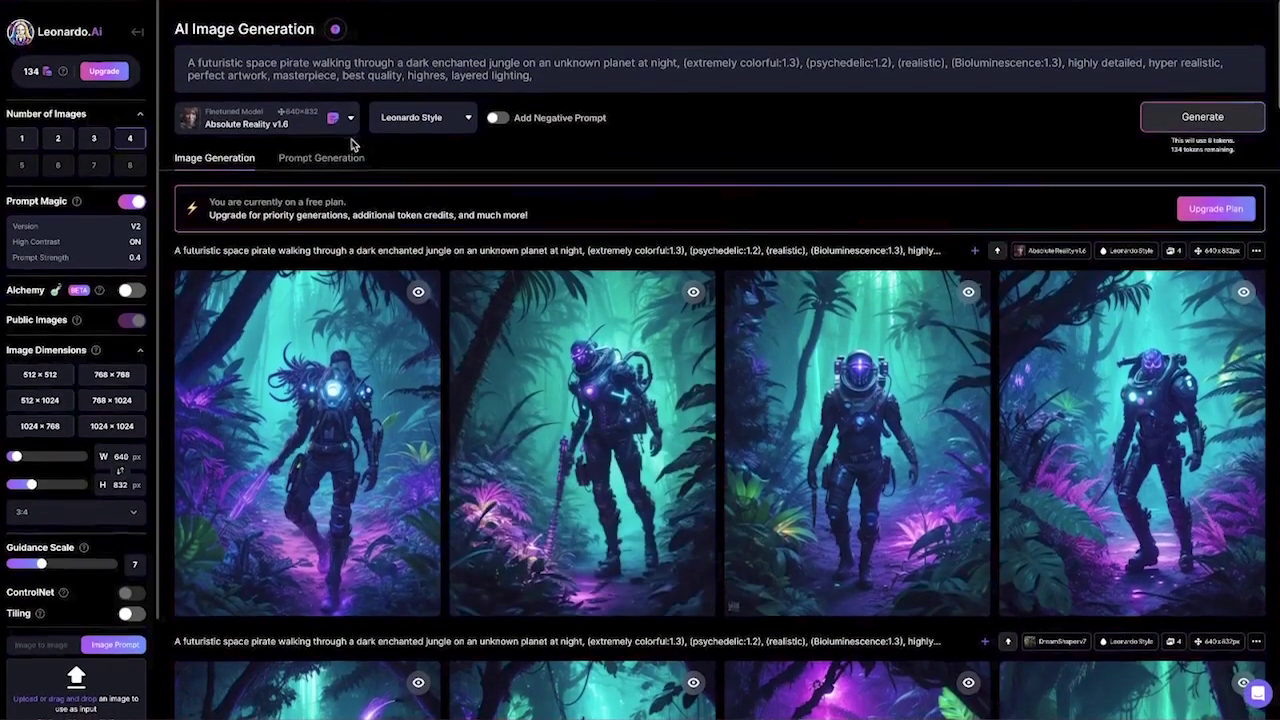
Step: Set the finetuned model back to DreamShaper v7 and open Prompt Generation
left_click(330, 122)
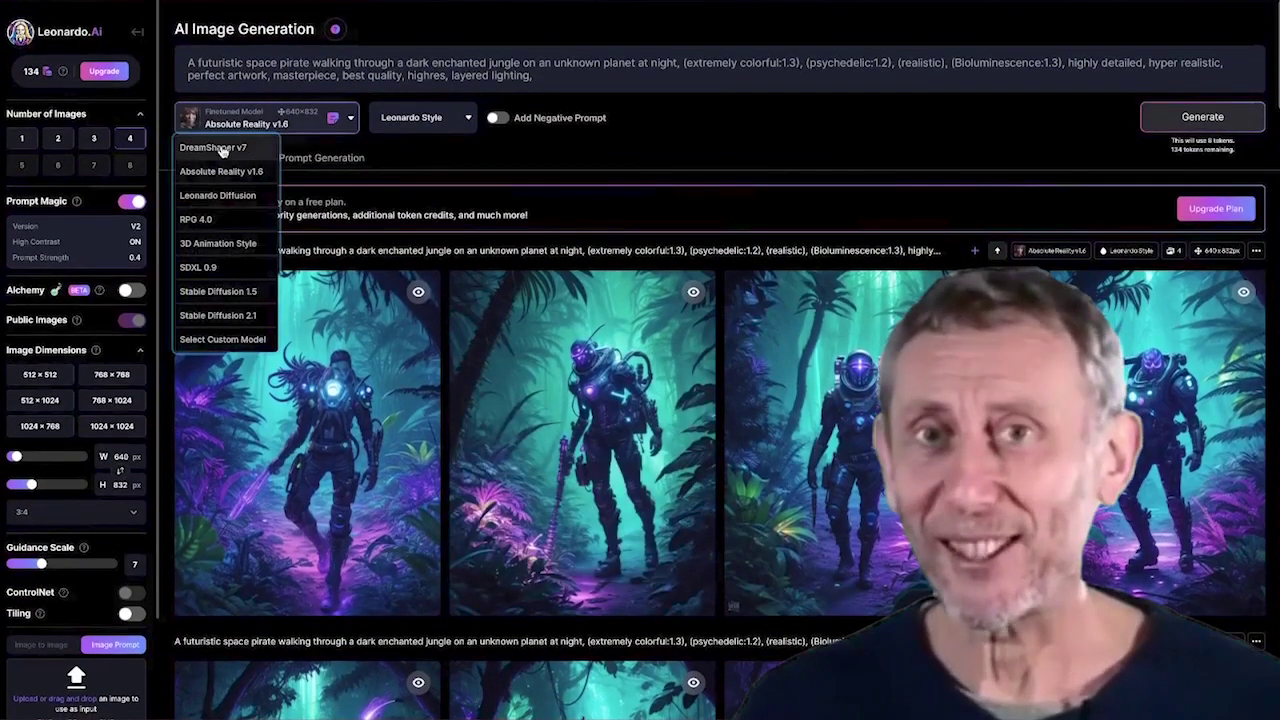
left_click(222, 149)
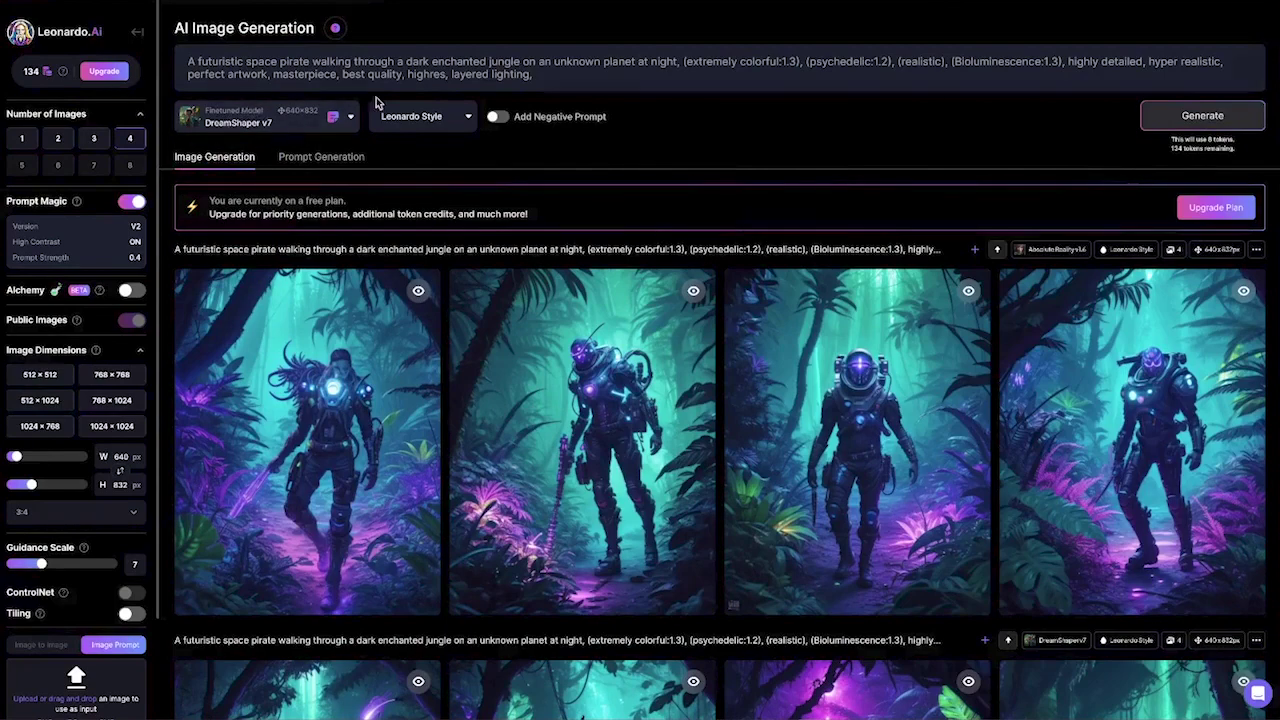
scroll(625, 140, "down", 1)
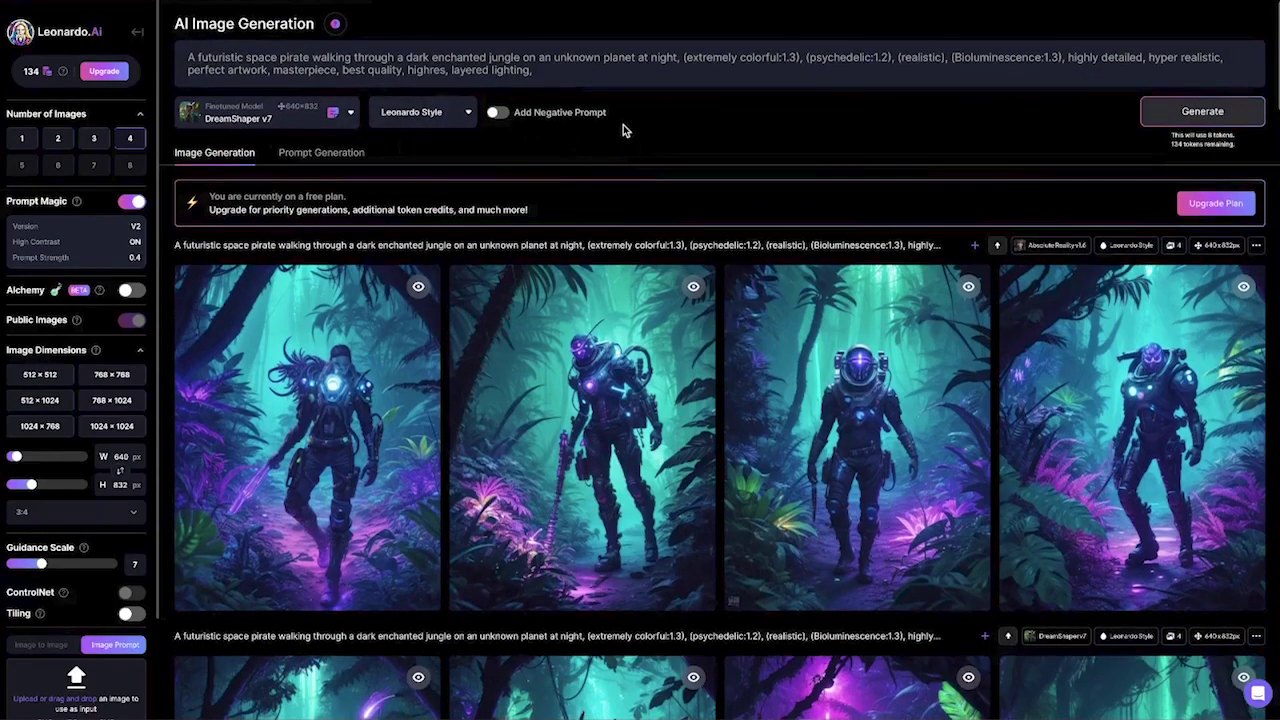
left_click(339, 157)
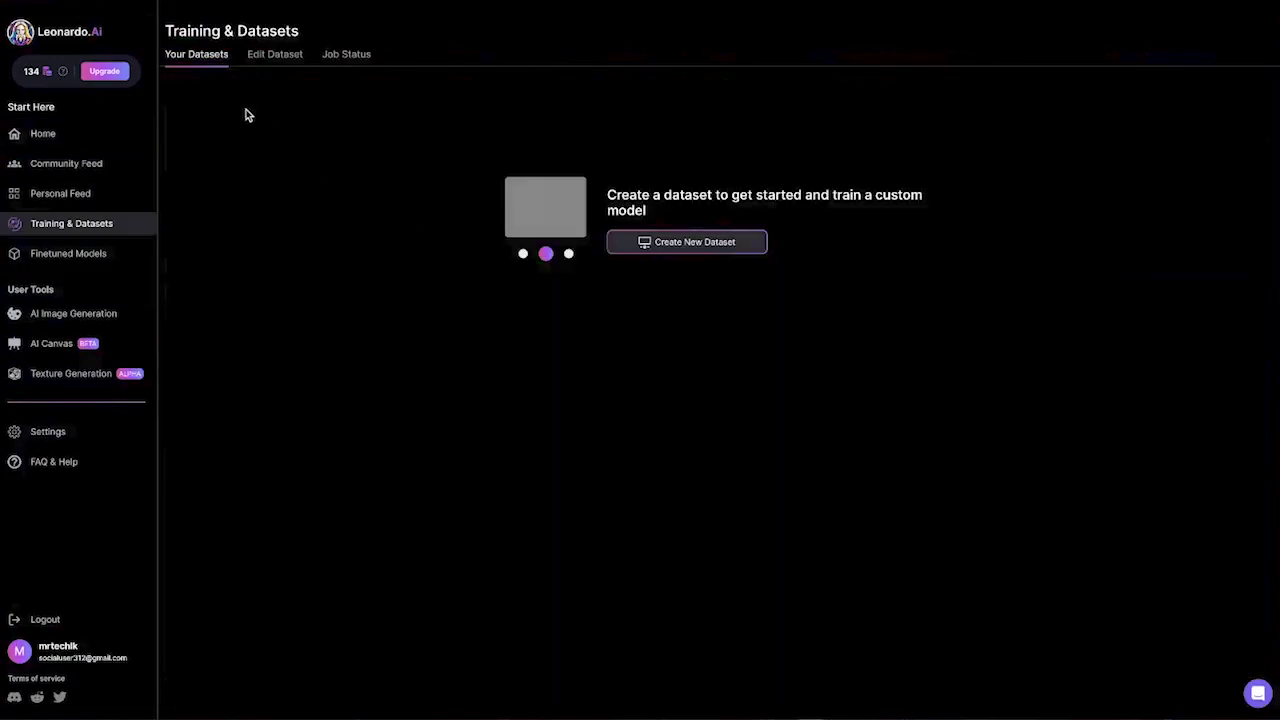
Step: Open the home page and browse the trending images under Recent Creations
left_click(44, 137)
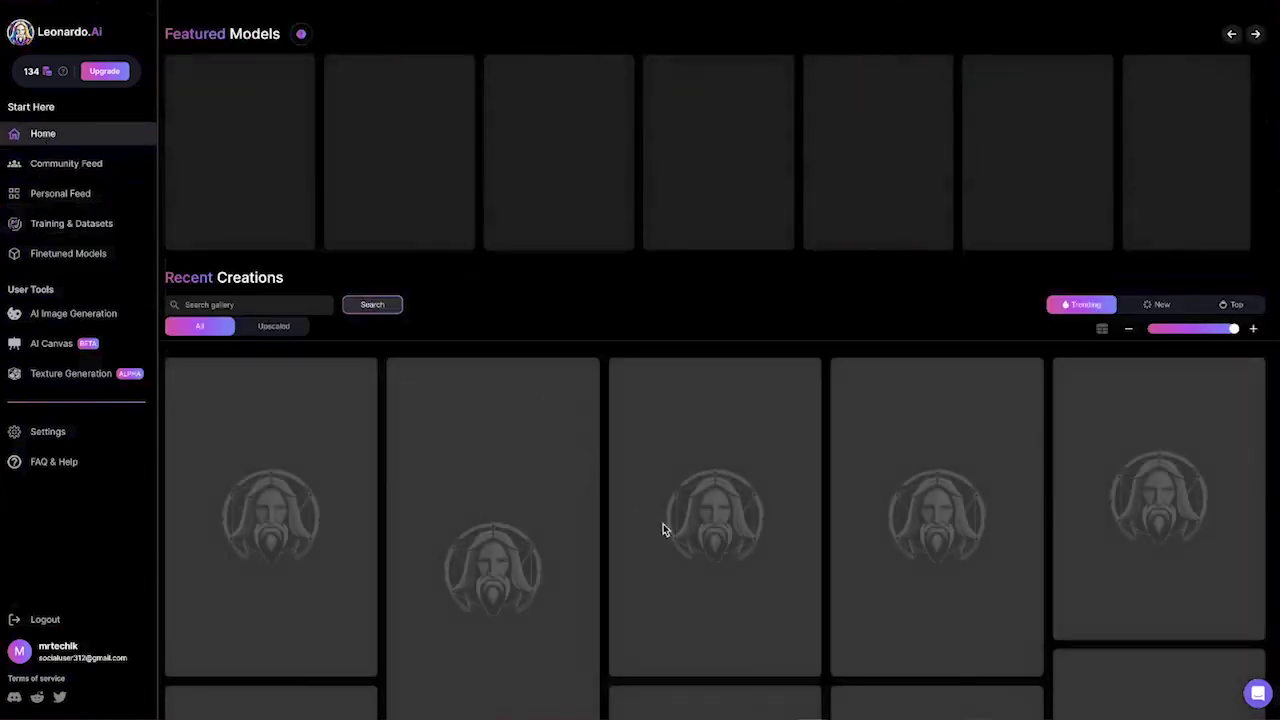
scroll(604, 515, "down", 3)
scroll(604, 515, "down", 10)
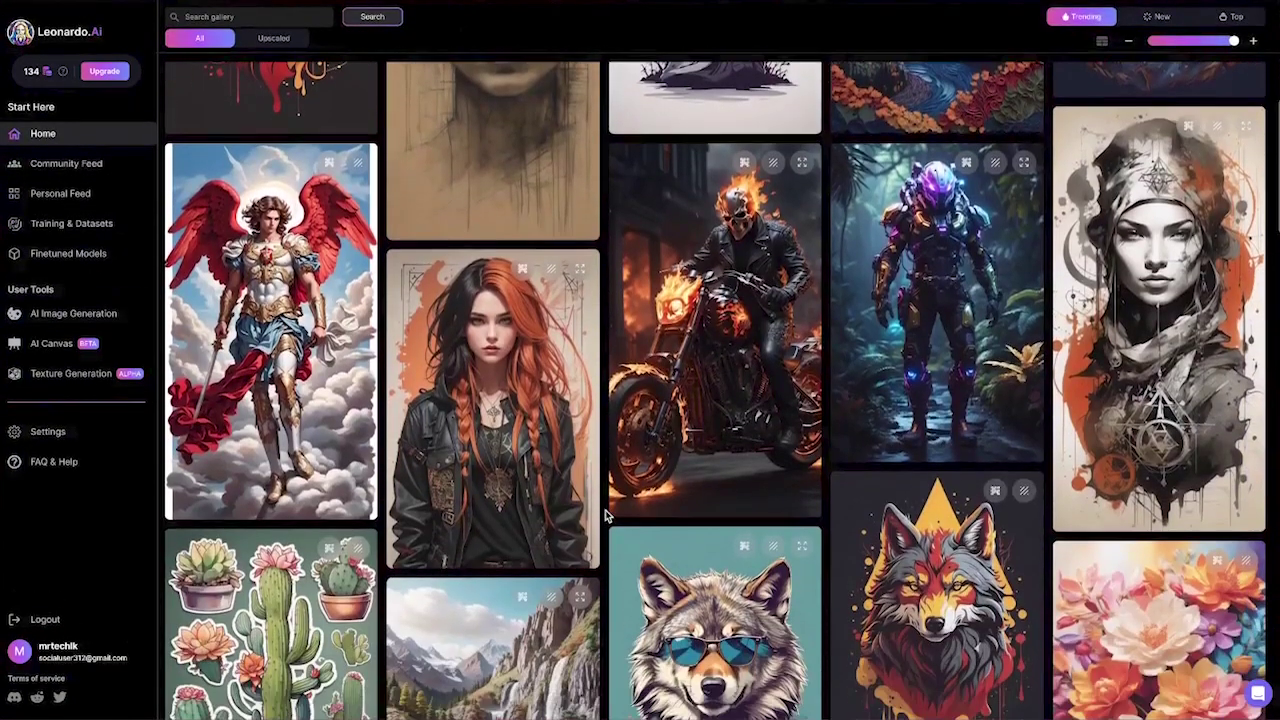
scroll(604, 515, "down", 6)
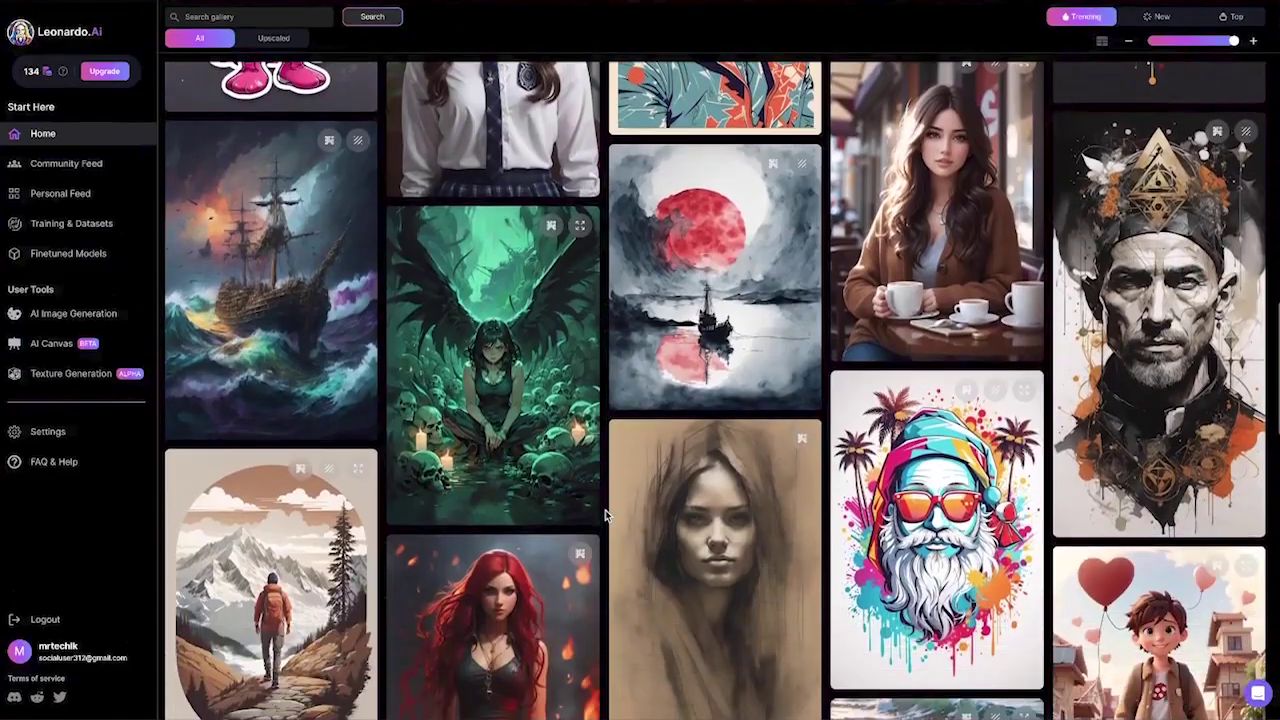
scroll(605, 512, "down", 8)
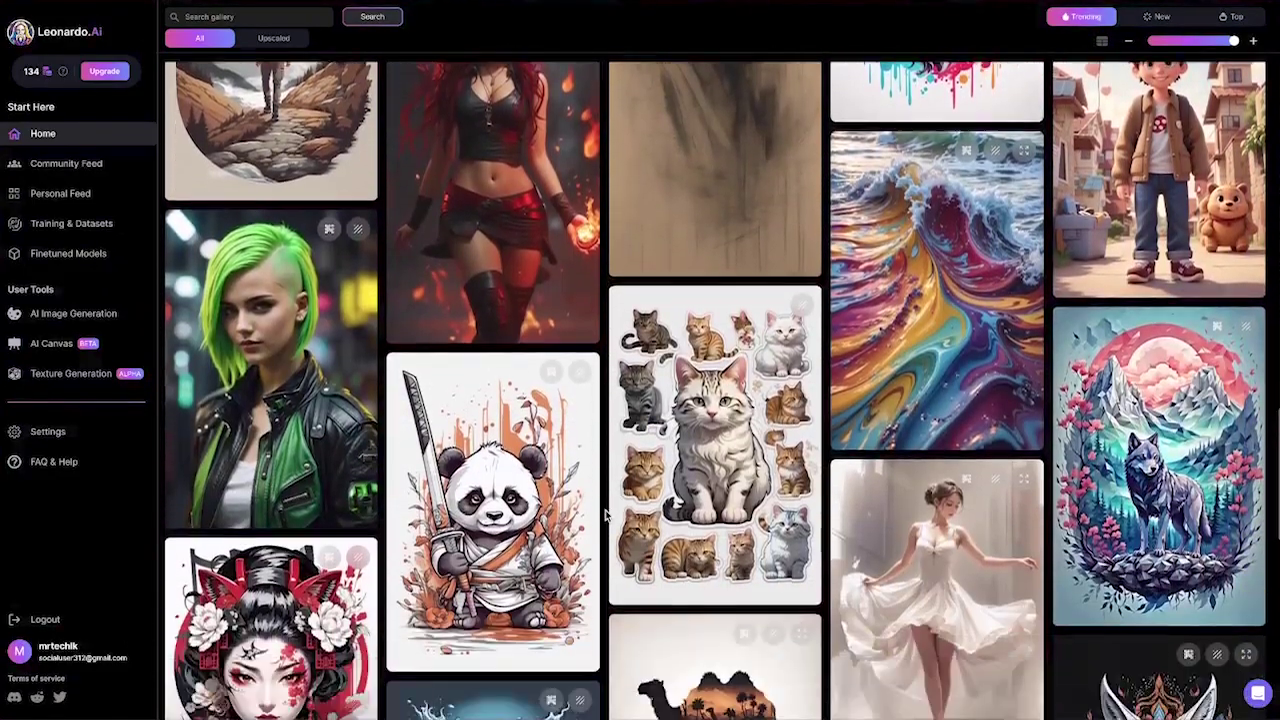
scroll(605, 515, "down", 9)
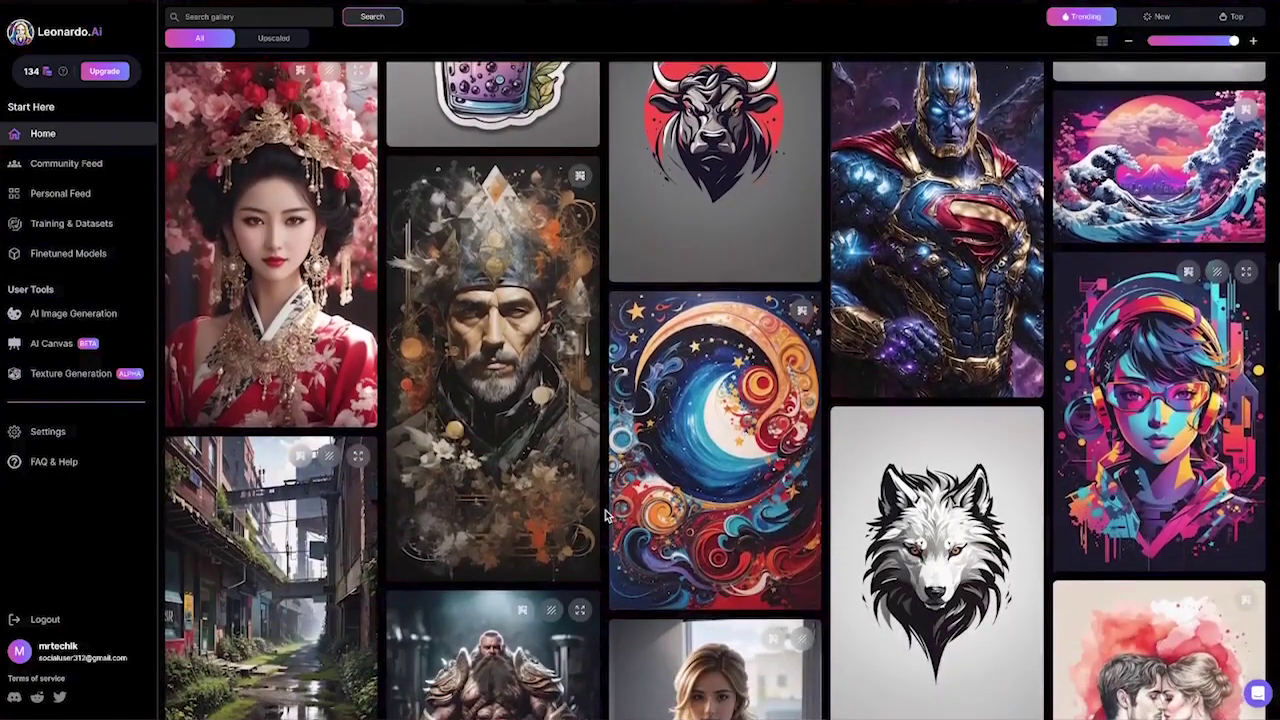
scroll(604, 515, "down", 2)
scroll(605, 515, "down", 4)
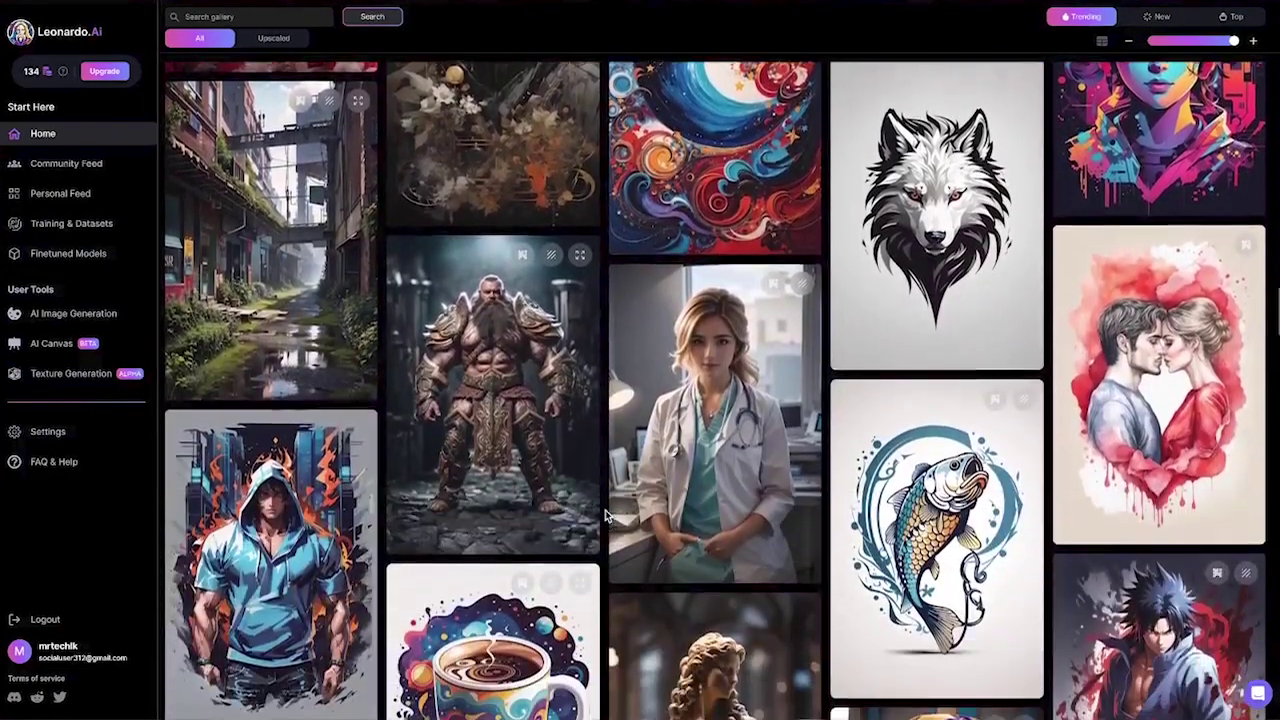
scroll(605, 515, "down", 9)
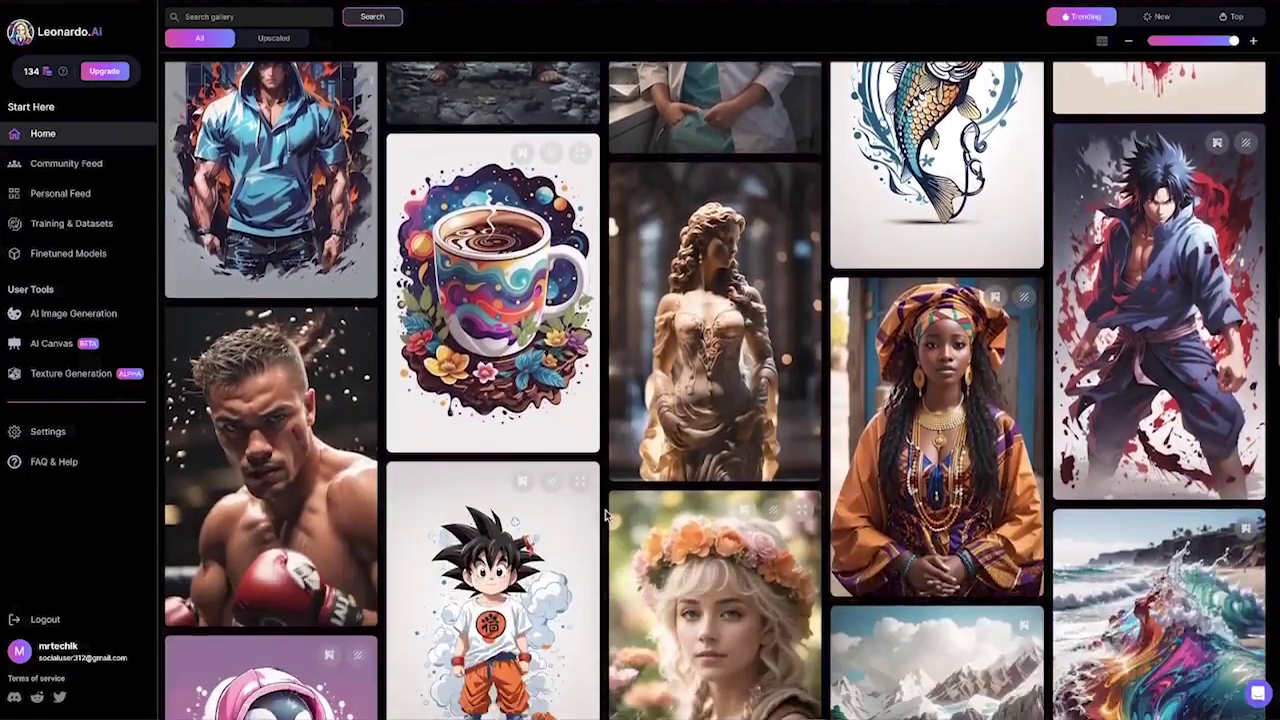
scroll(605, 515, "down", 1)
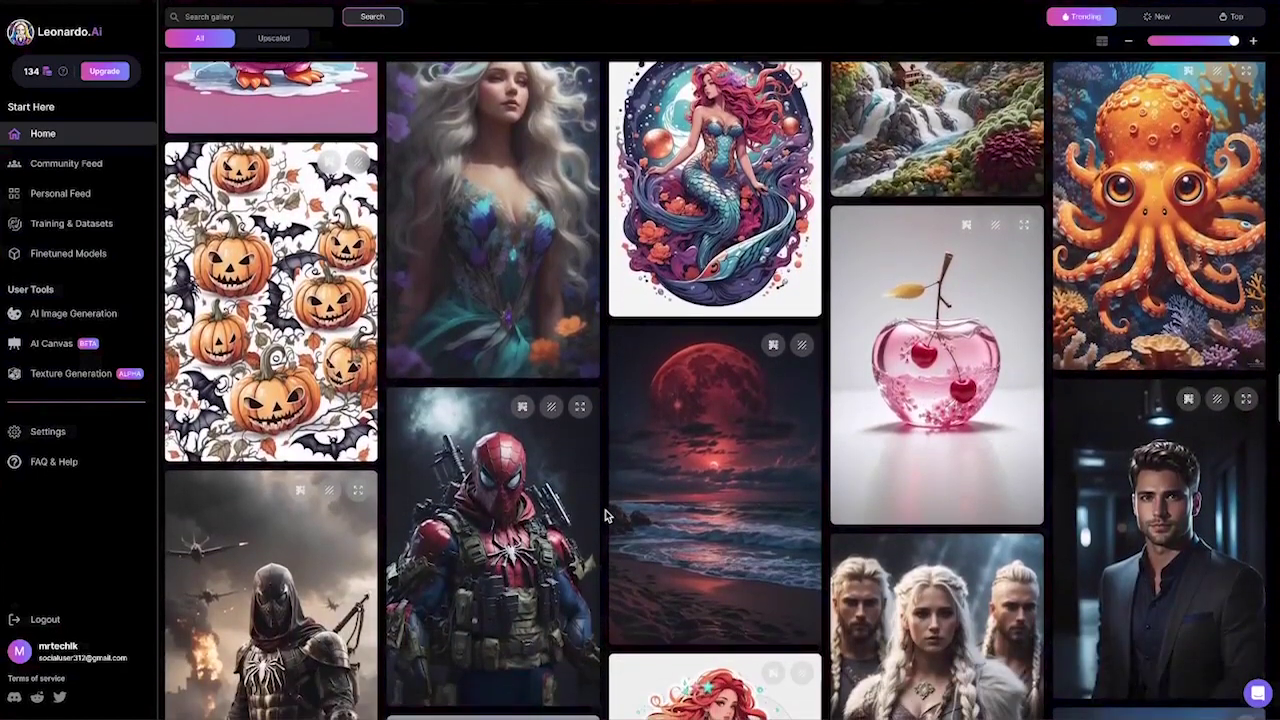
Step: Find the gallery image of Spiderman as a medieval soldier, copy its prompt from the image details, and close them
mouse_move(533, 552)
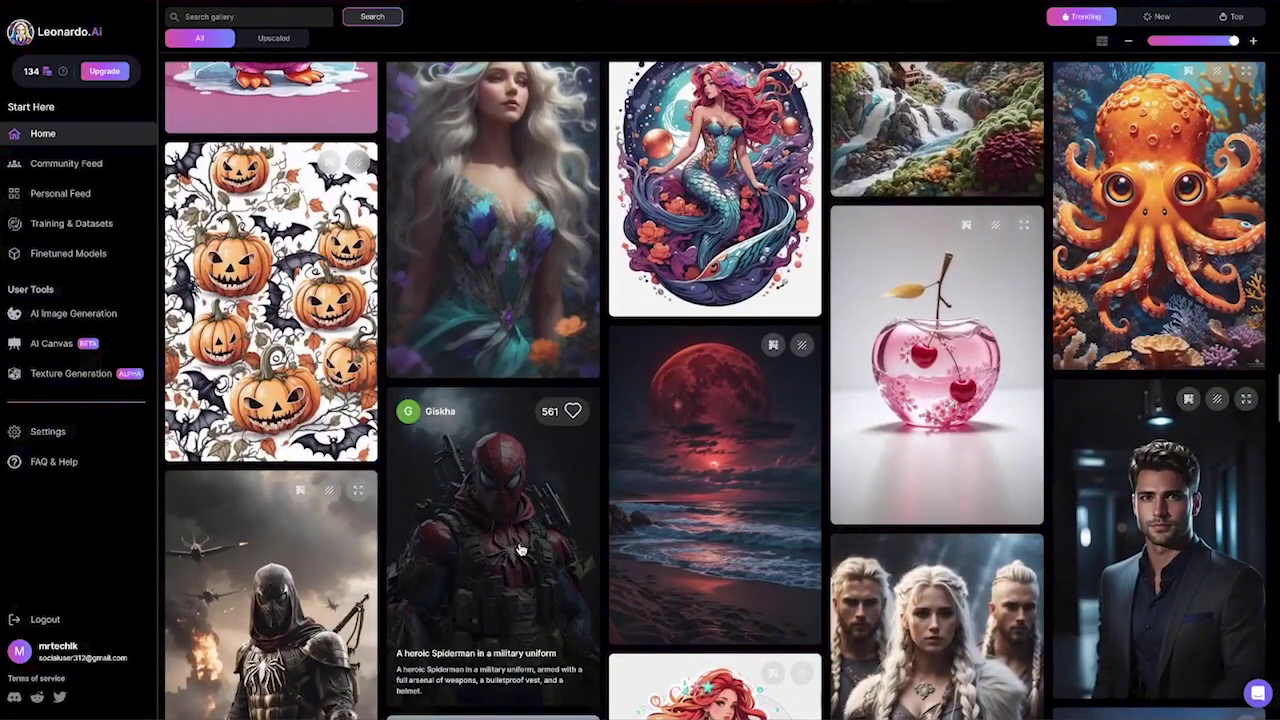
scroll(519, 549, "down", 2)
mouse_move(289, 532)
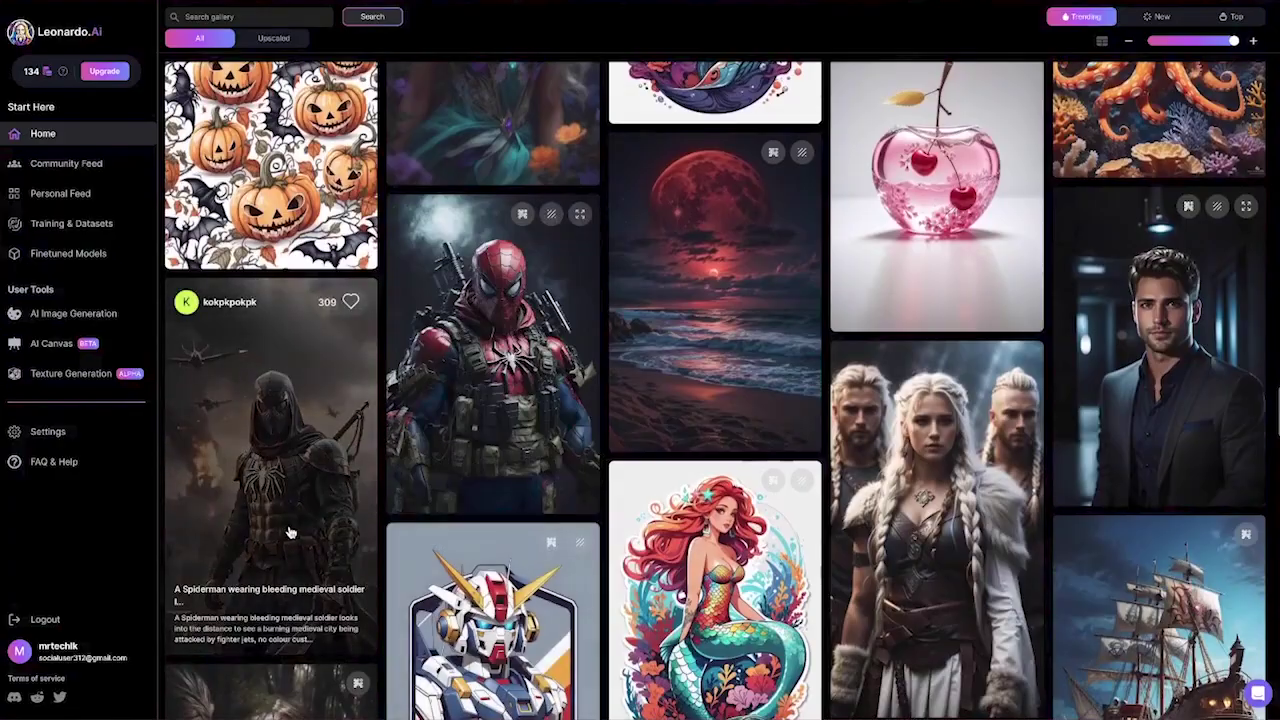
scroll(289, 532, "down", 5)
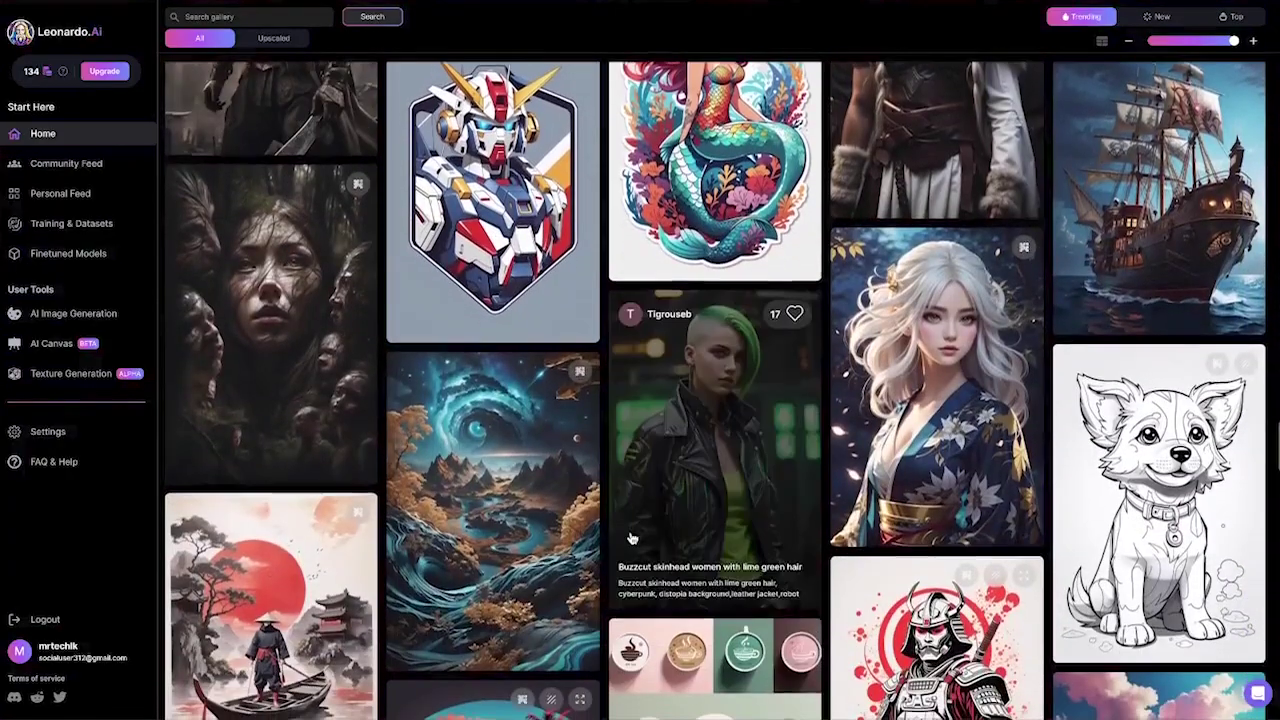
mouse_move(405, 497)
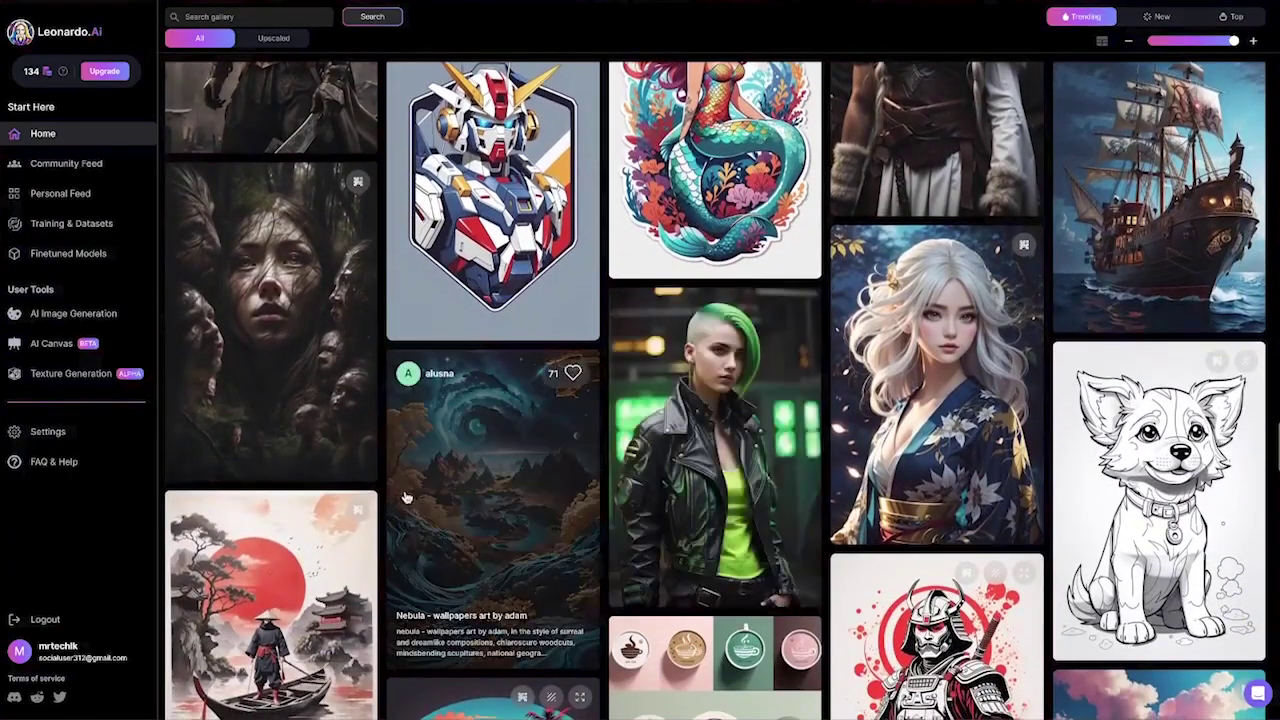
scroll(405, 497, "down", 8)
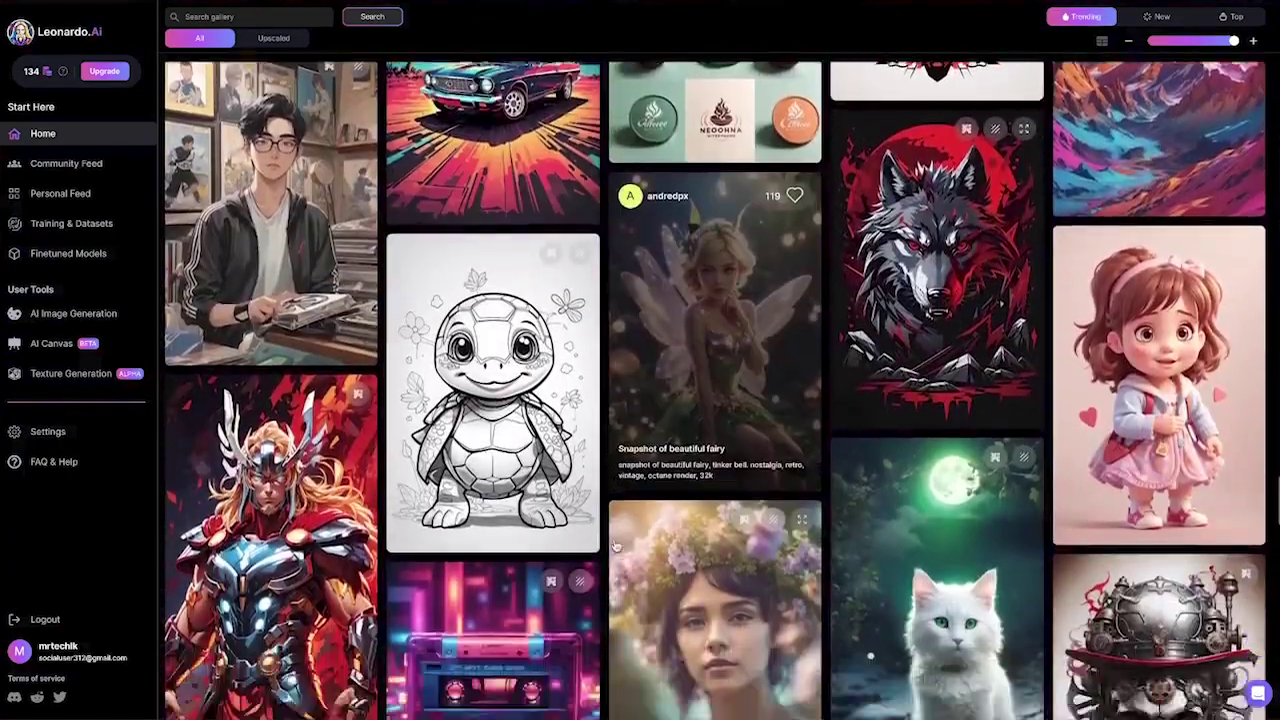
scroll(614, 543, "down", 3)
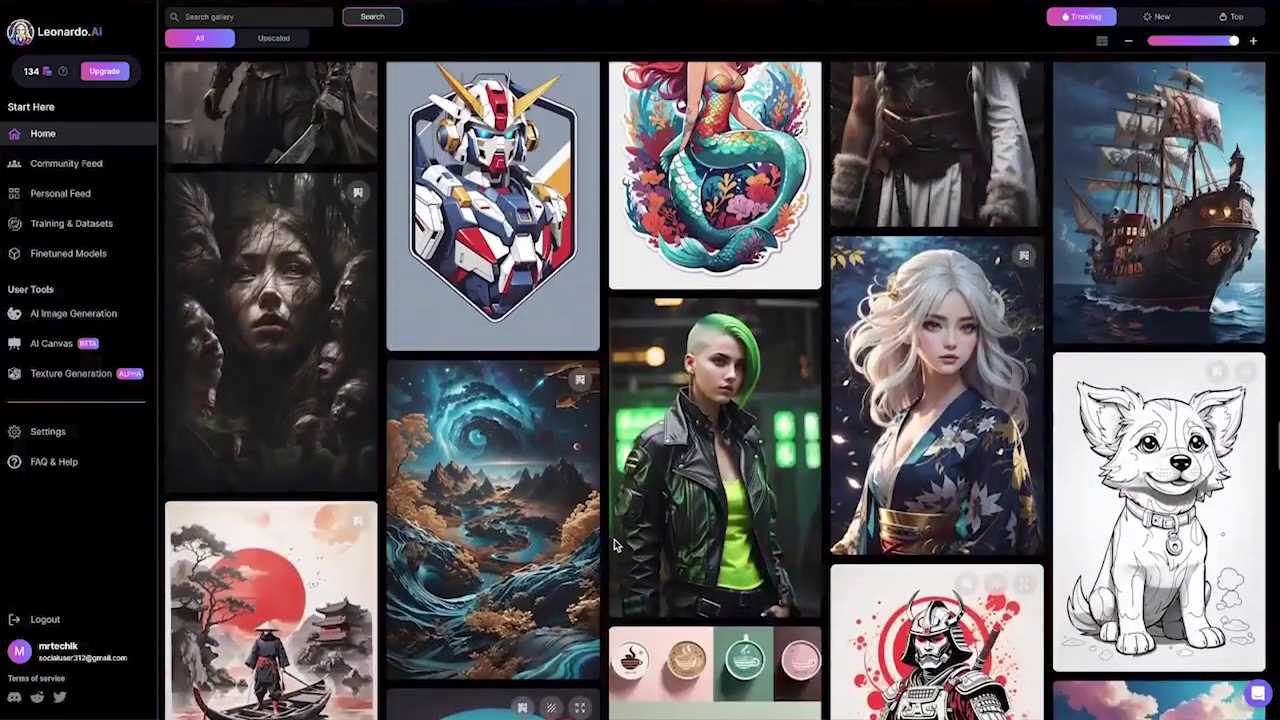
scroll(614, 539, "up", 3)
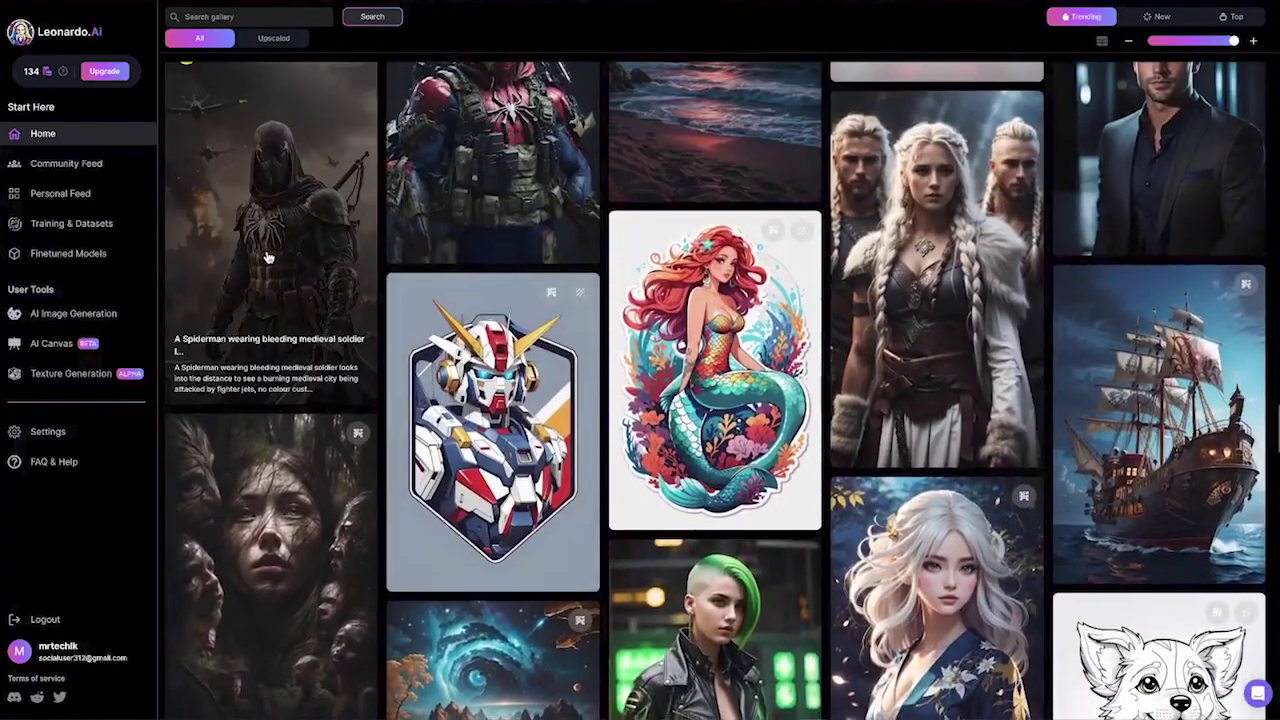
left_click(268, 258)
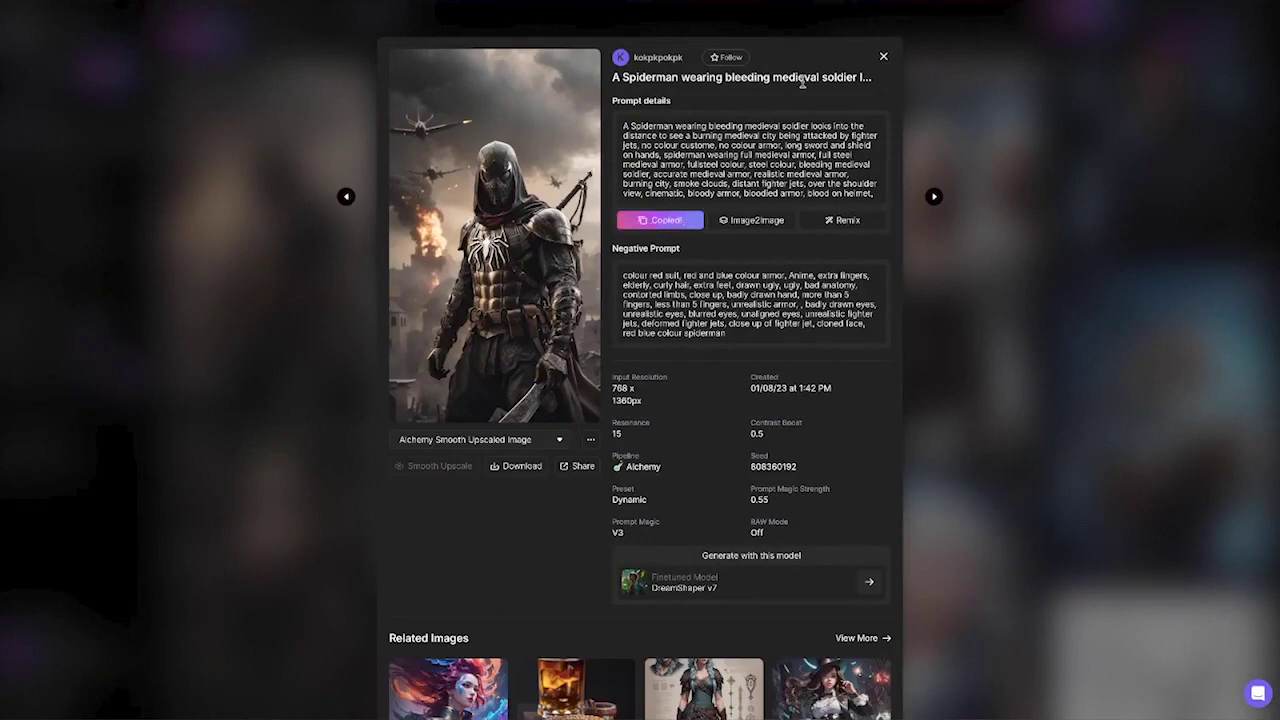
left_click(884, 59)
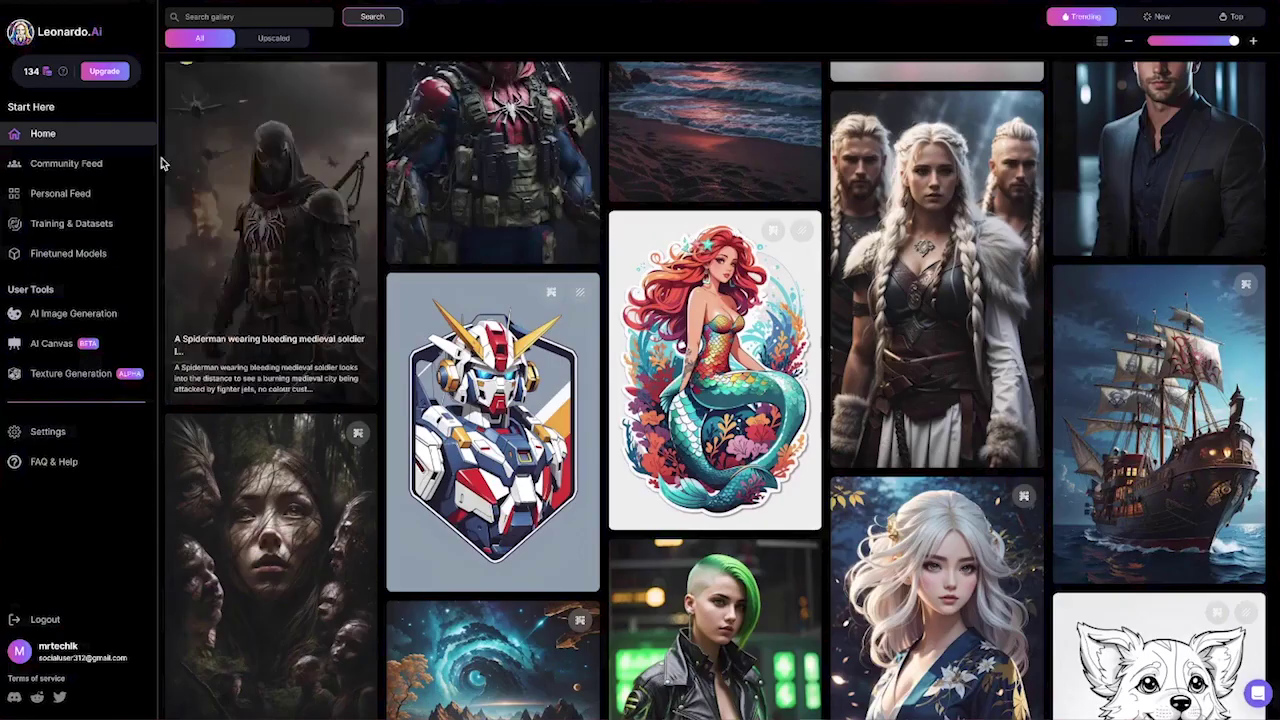
Step: Open AI Image Generation, look over the space pirate images, and view the available aspect ratio options
left_click(75, 314)
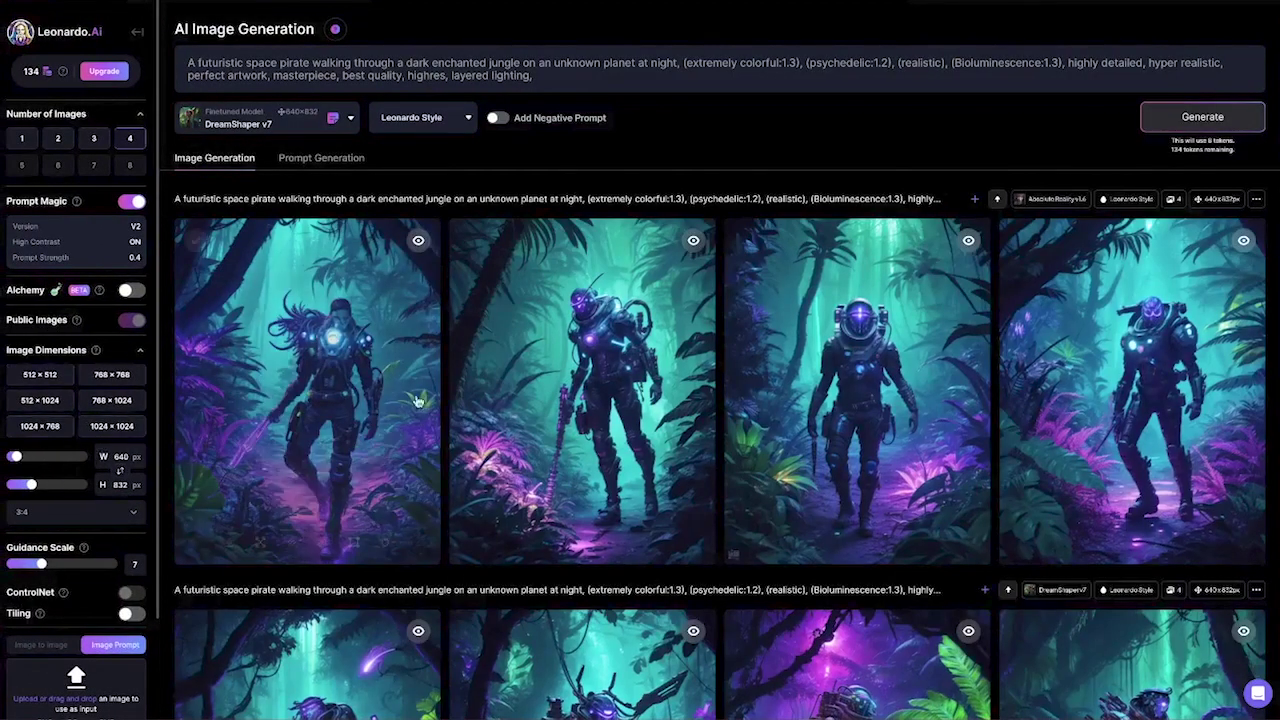
scroll(263, 482, "down", 3)
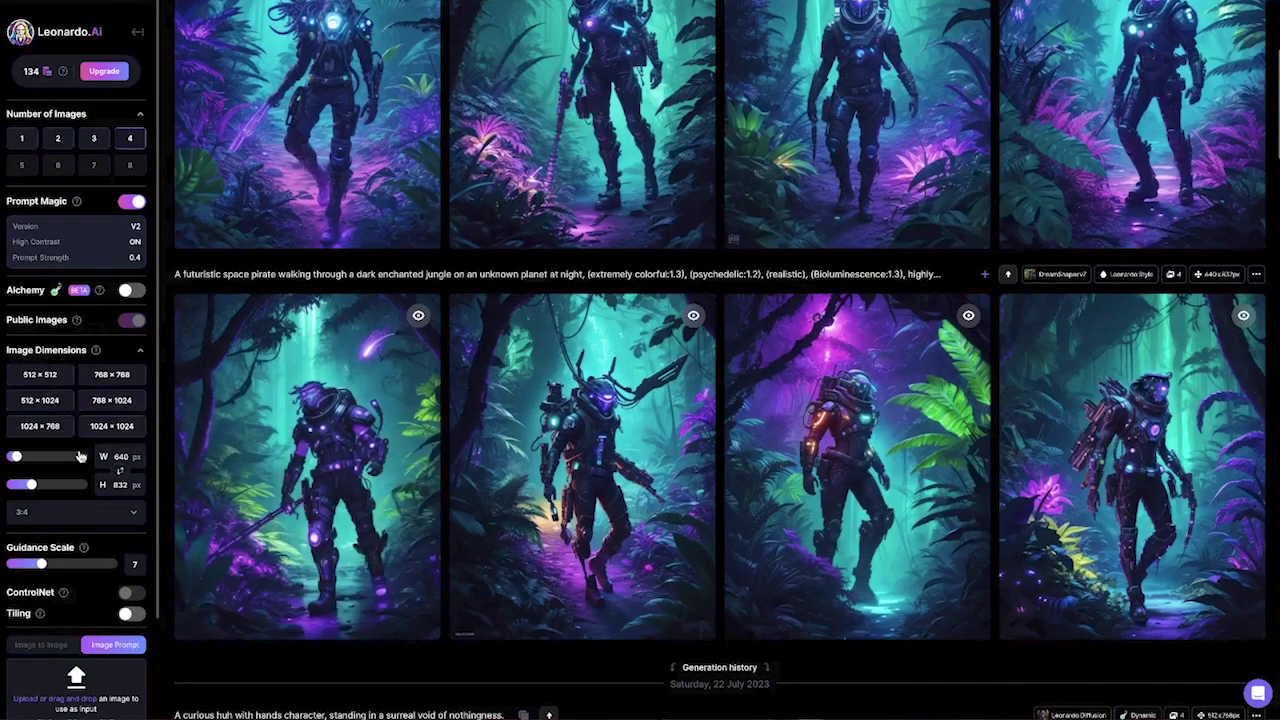
left_click(45, 515)
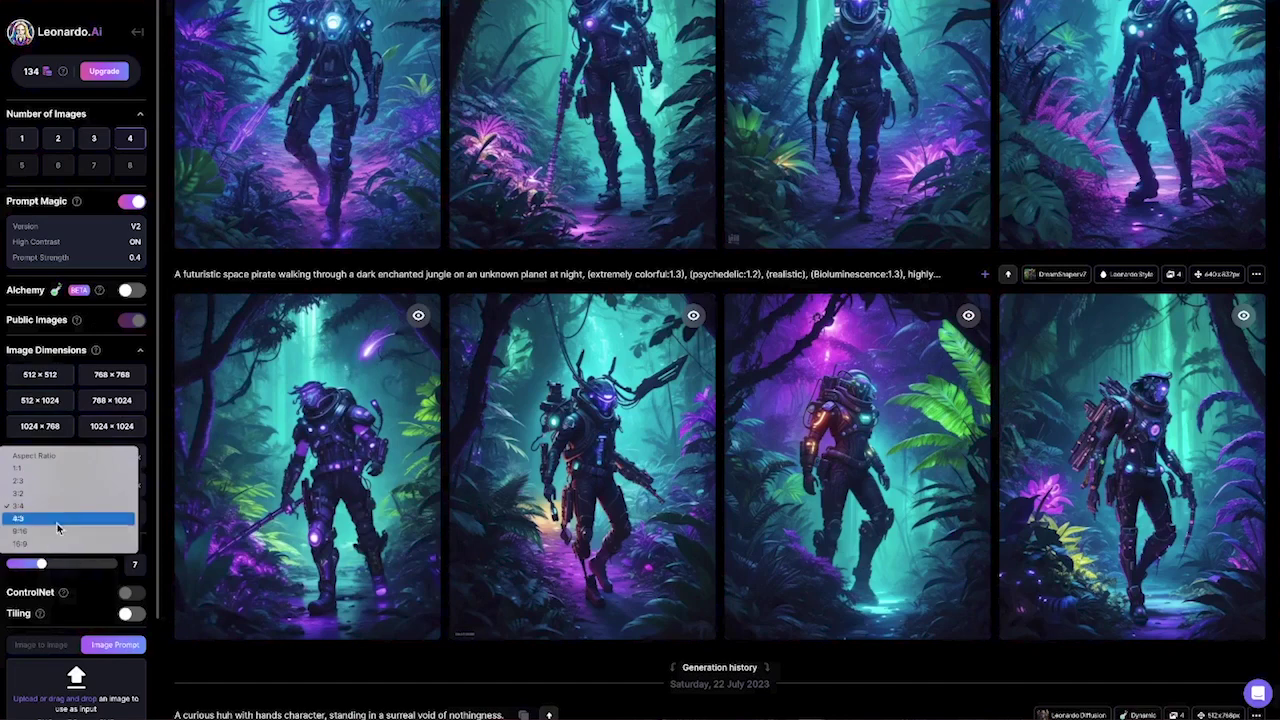
left_click(80, 362)
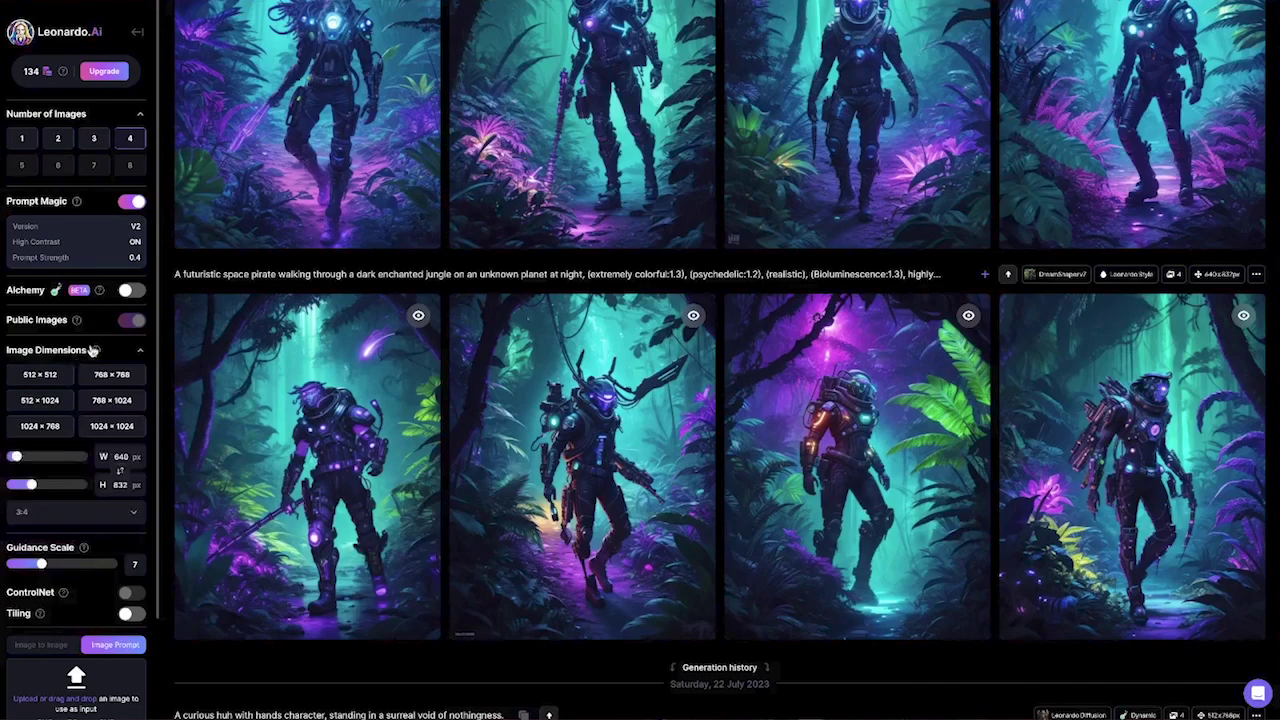
scroll(514, 229, "up", 4)
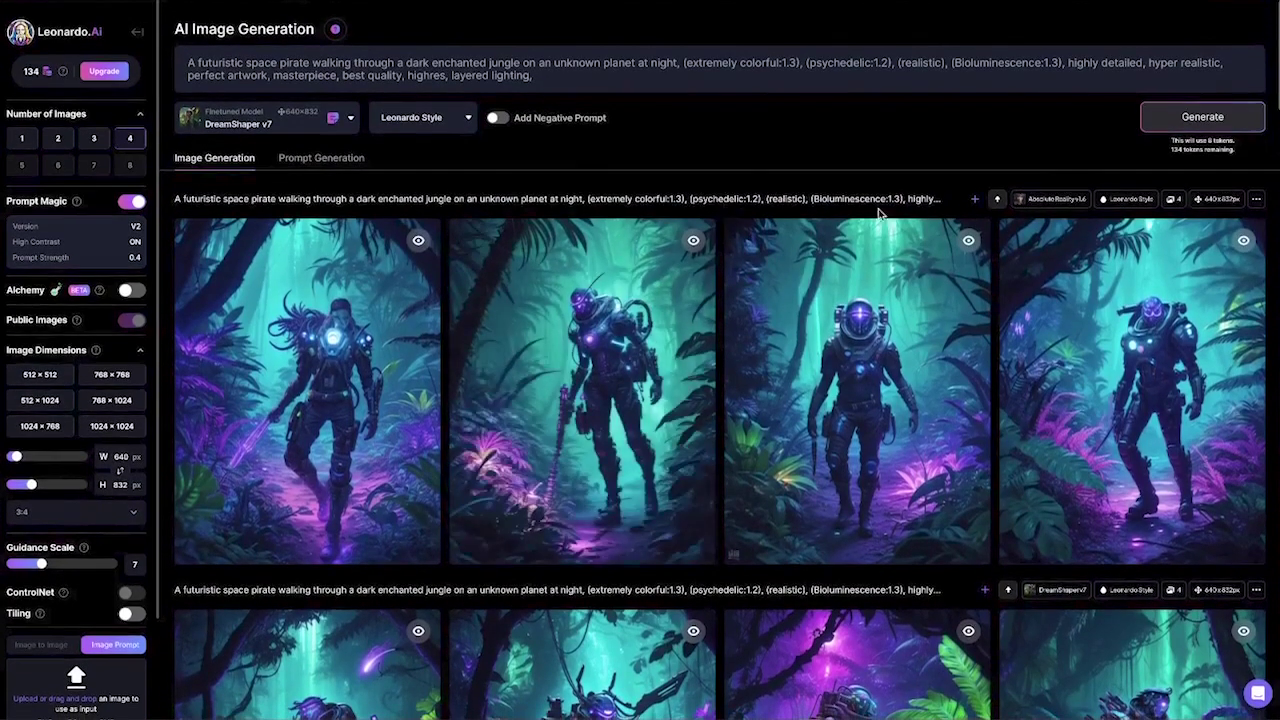
Step: Paste the copied Spiderman prompt as the basic idea in Prompt Generation and ideate four prompts from it
left_click(350, 158)
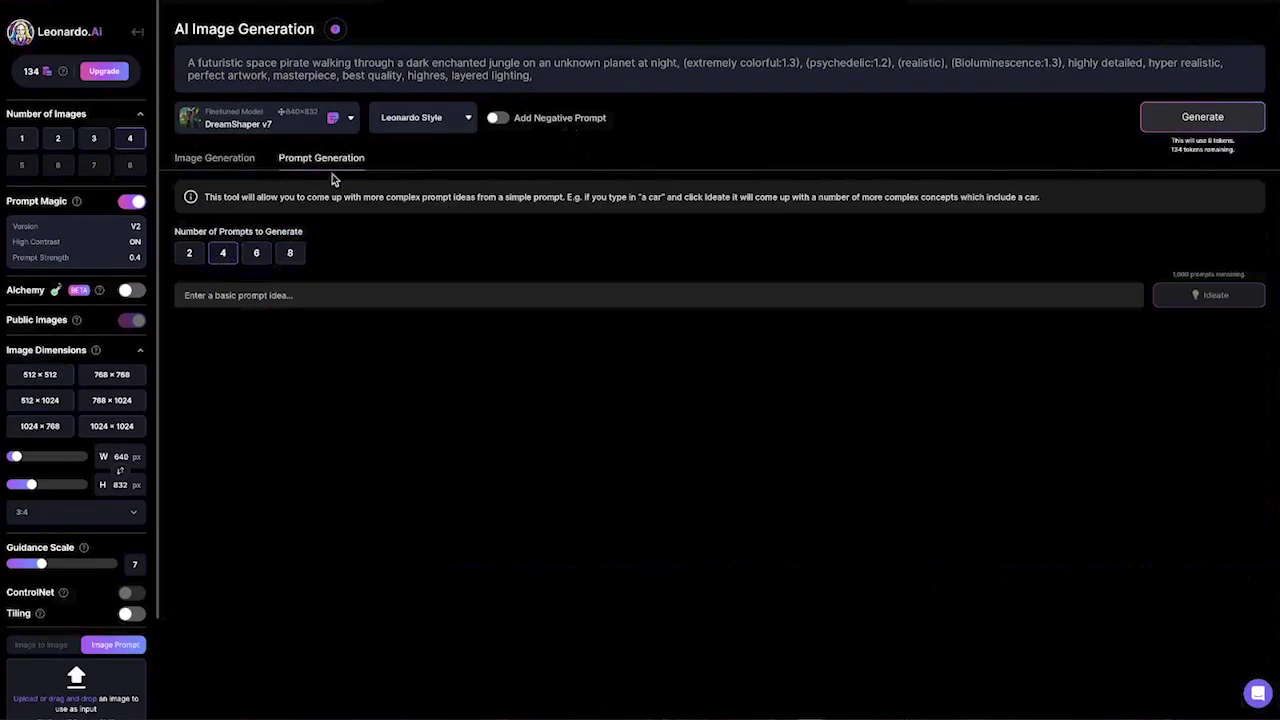
left_click(288, 295)
key("ctrl+v")
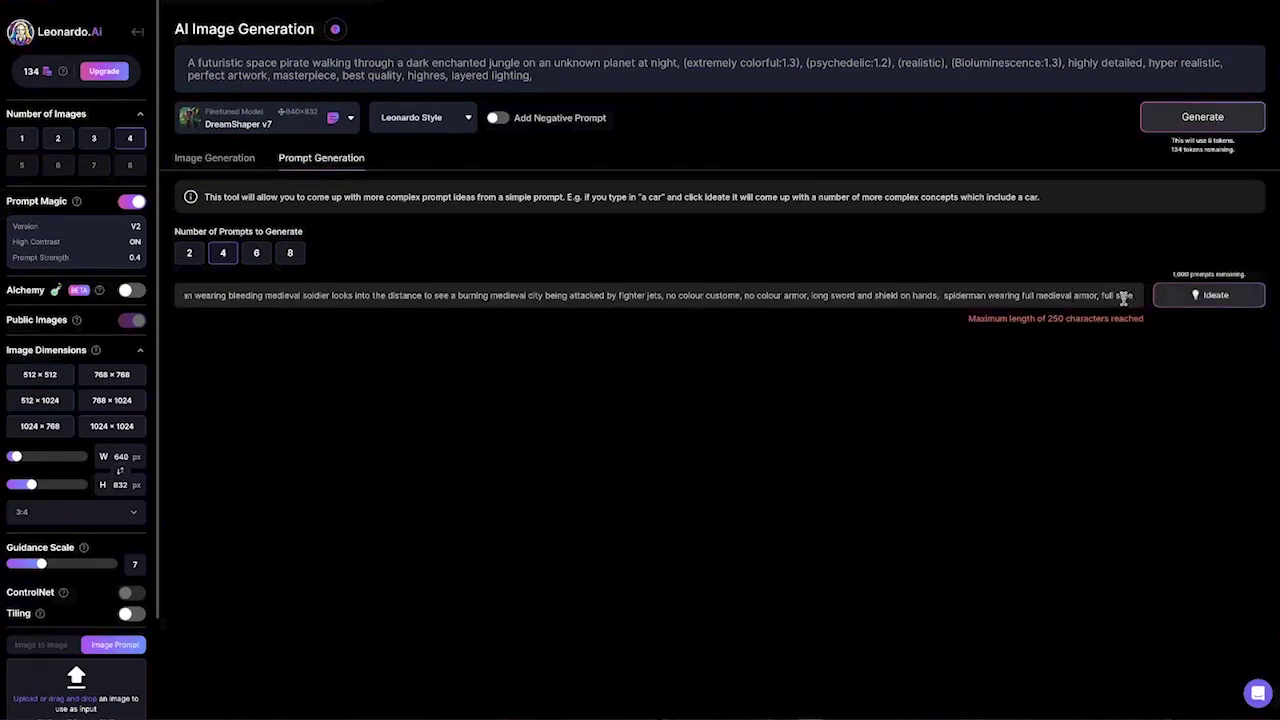
left_click(1208, 295)
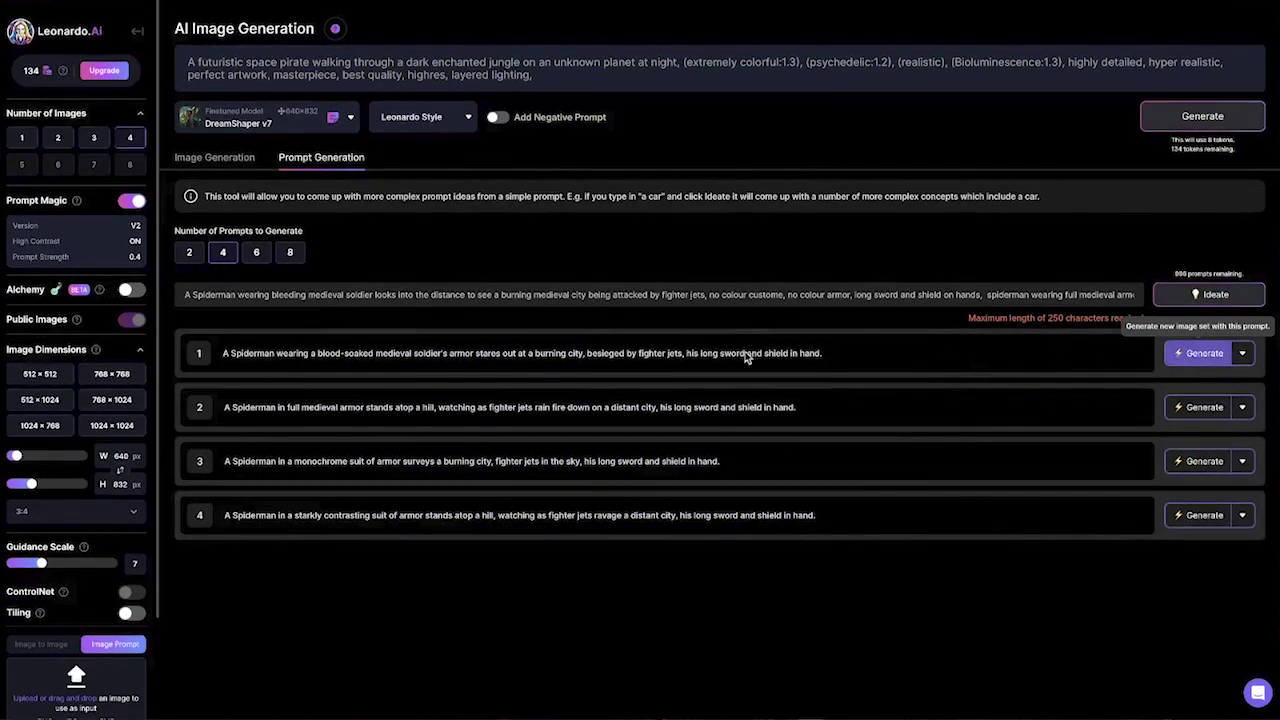
Step: Generate four images from the first prompt idea, the Spiderman in a blood-soaked medieval soldier's armor, with DreamShaper v7 and Leonardo Style
left_click(1204, 353)
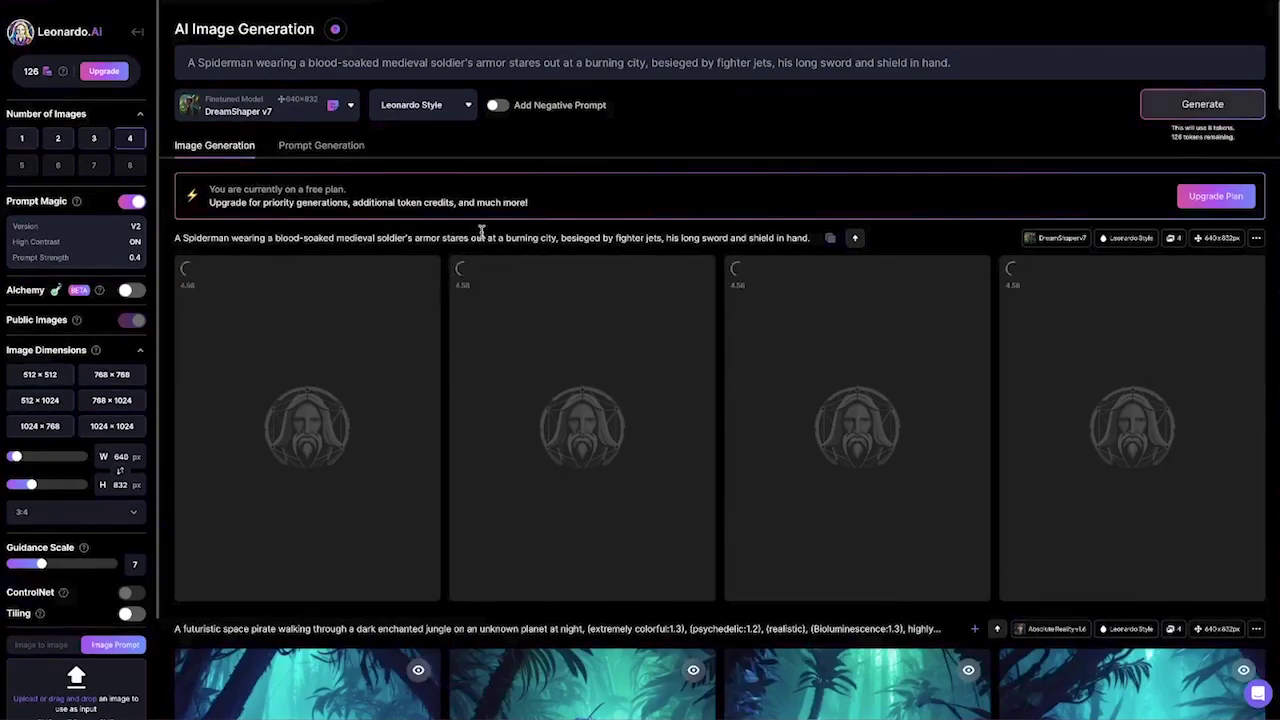
scroll(481, 232, "down", 5)
scroll(481, 235, "up", 5)
Step: Review the four Spiderman prompt ideas again while the images generate, and return to the image results
left_click(303, 147)
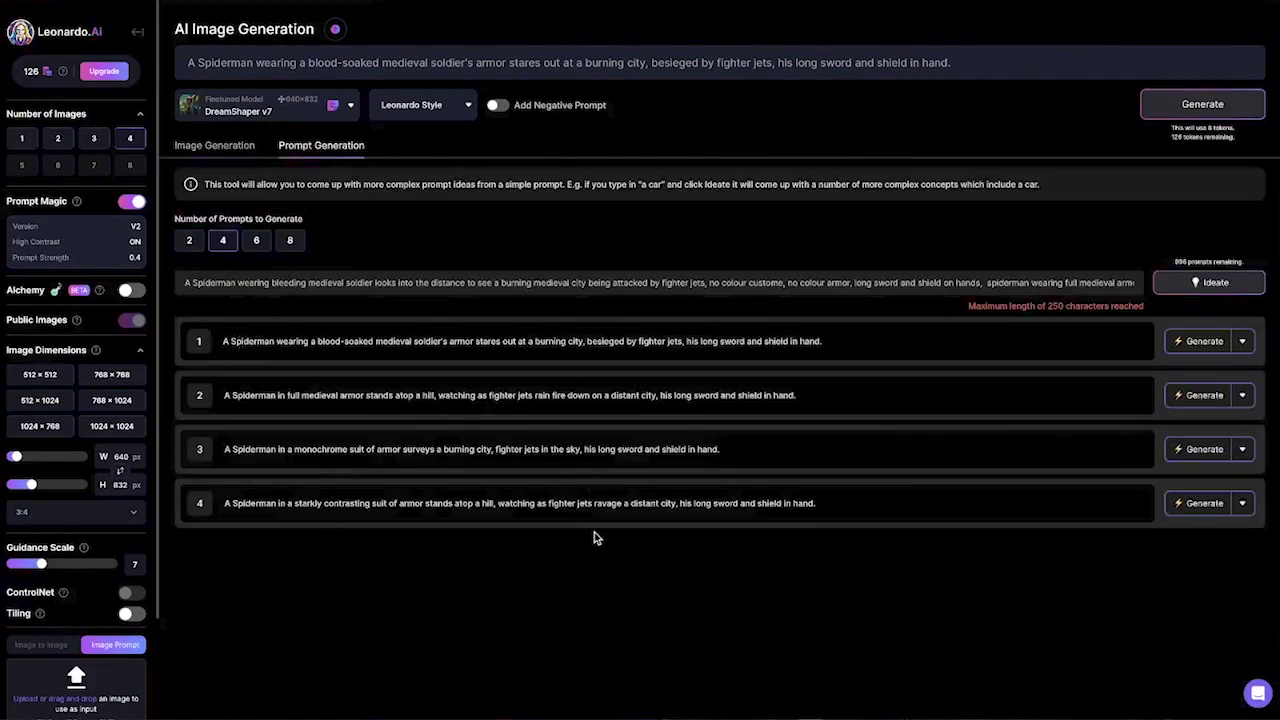
left_click(228, 150)
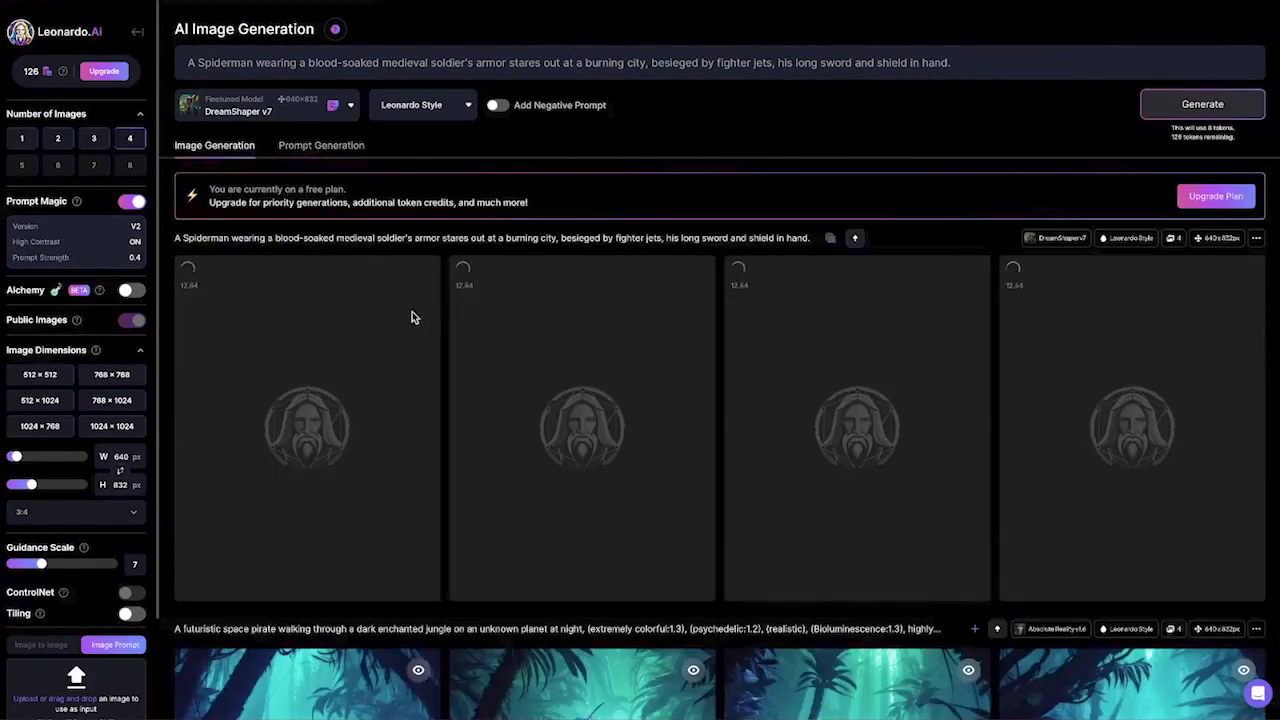
scroll(416, 332, "down", 1)
scroll(437, 327, "up", 1)
left_click(321, 147)
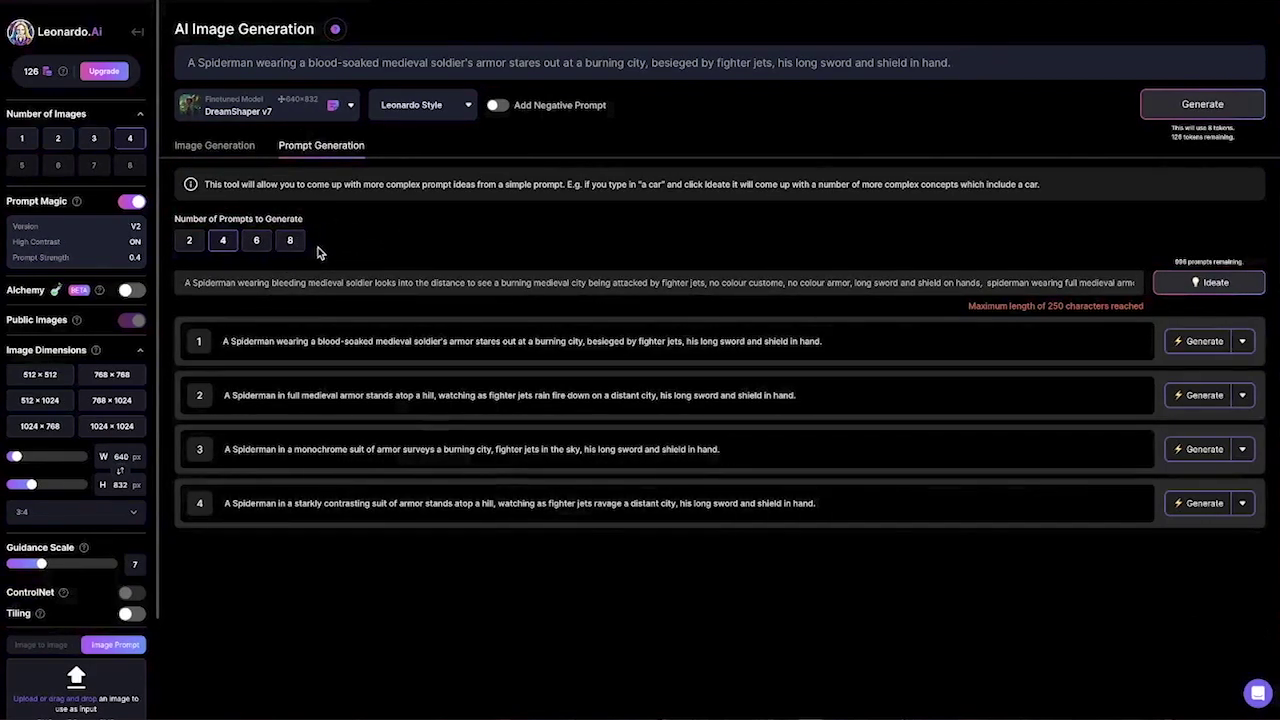
left_click(215, 146)
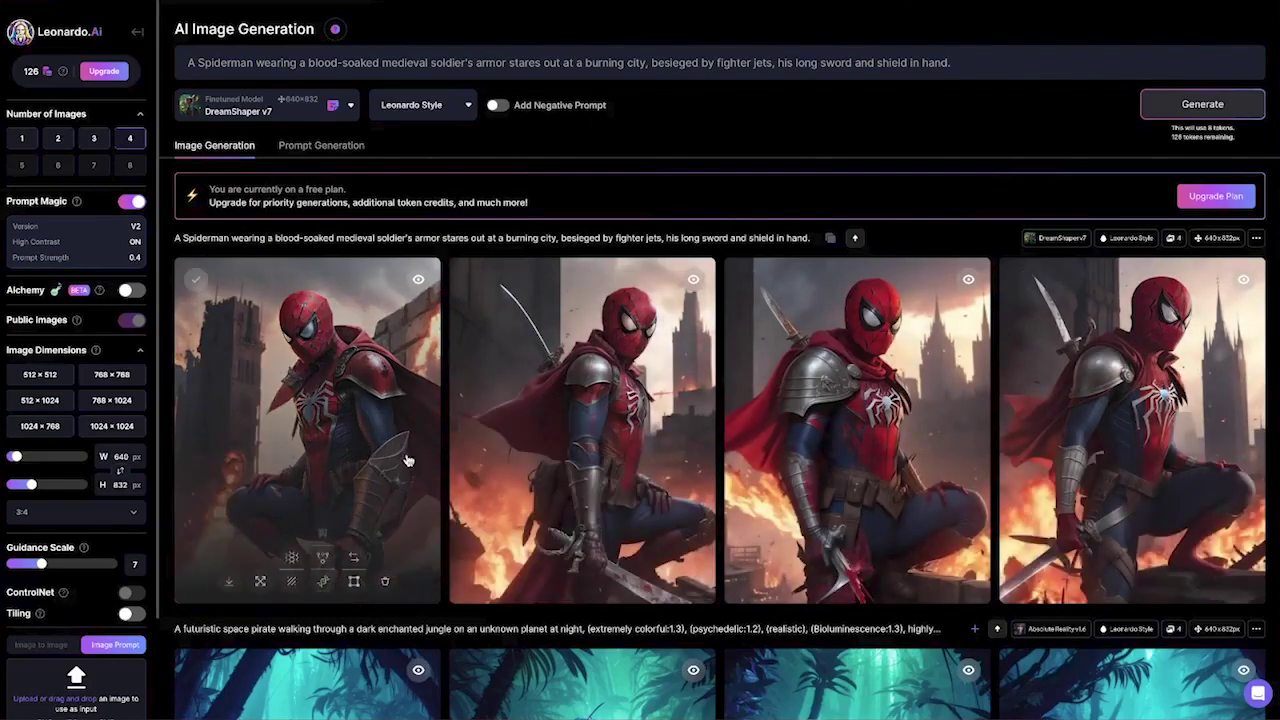
Step: Look over the generated Spiderman images and the older generation history, and return to the newest set
scroll(440, 450, "down", 3)
scroll(446, 446, "down", 12)
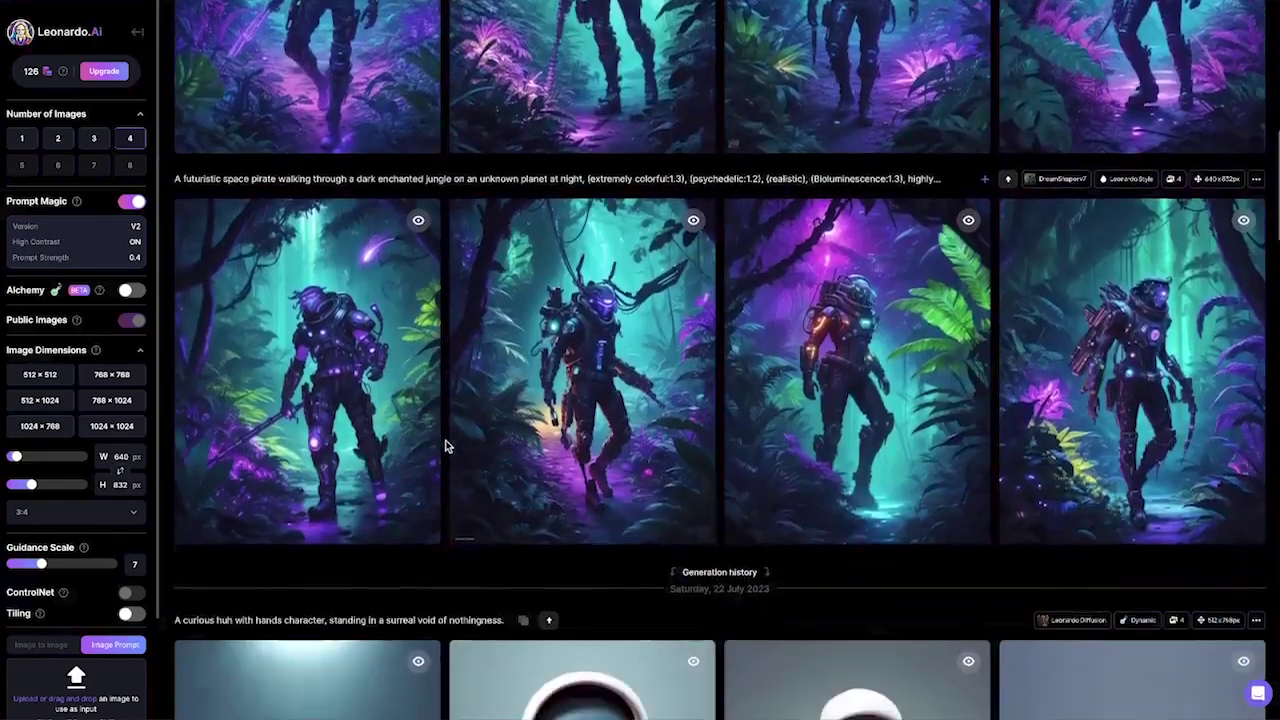
scroll(446, 446, "down", 4)
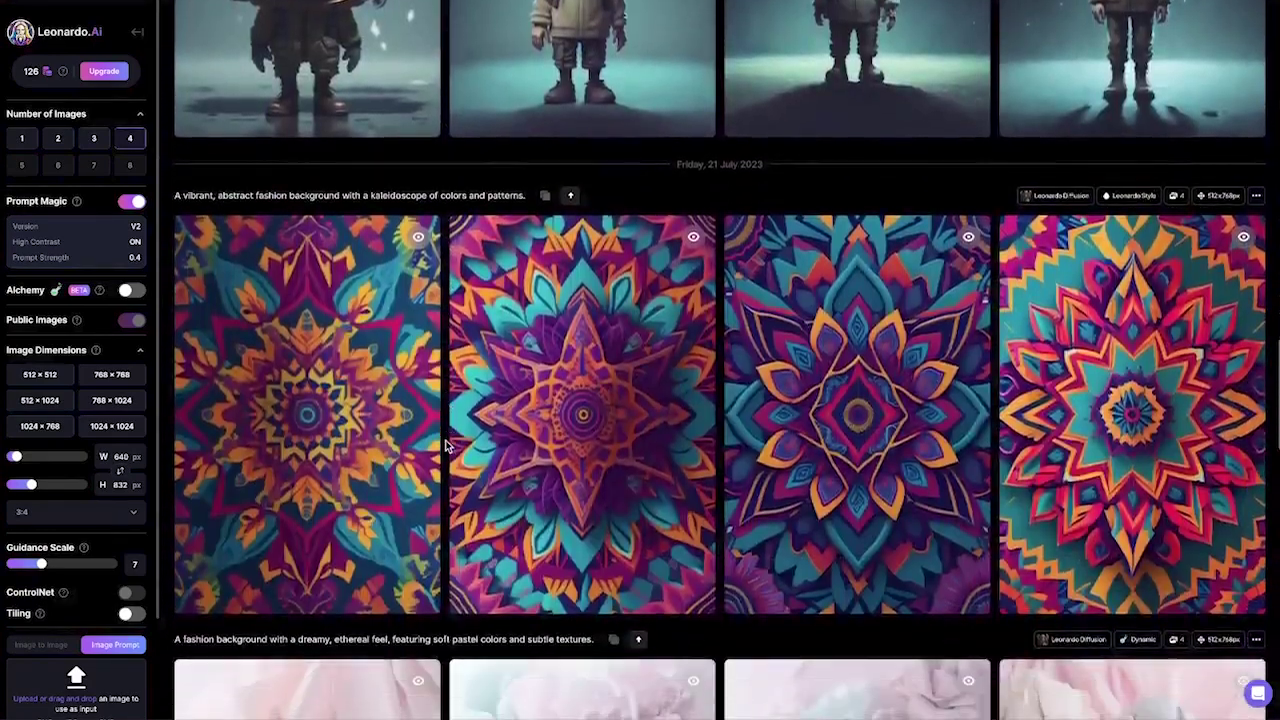
scroll(446, 446, "up", 15)
scroll(446, 446, "up", 2)
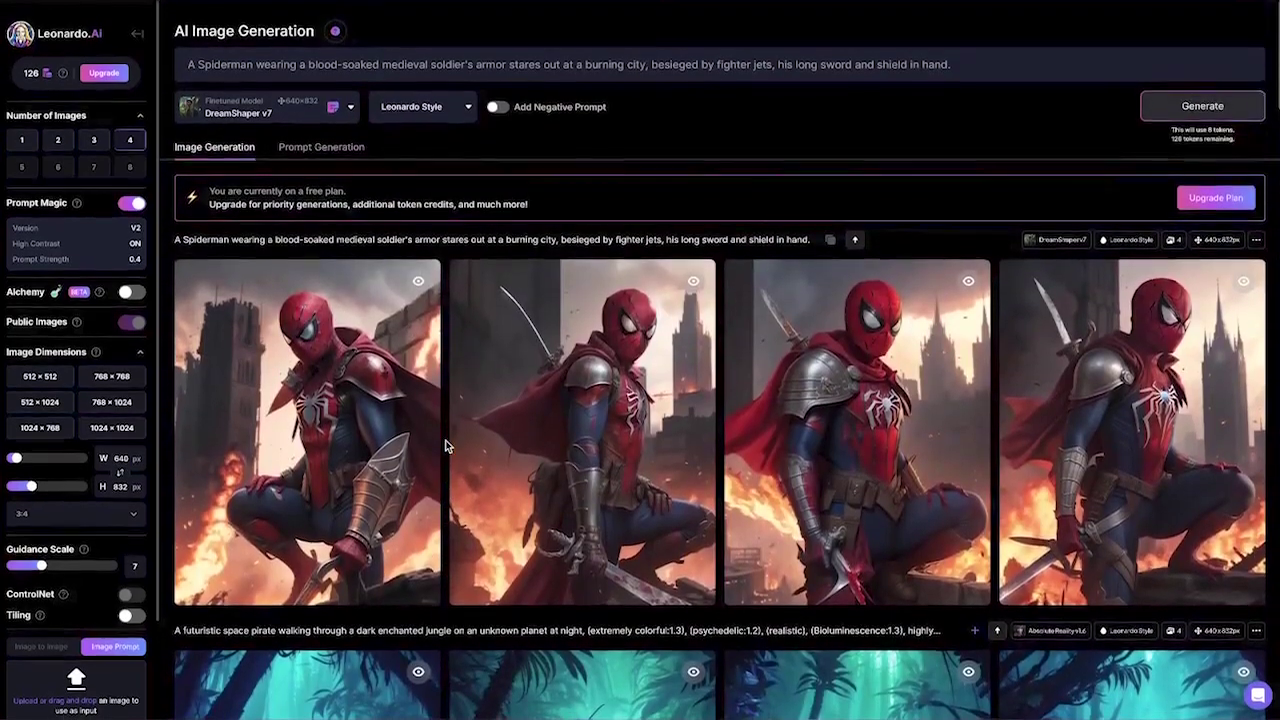